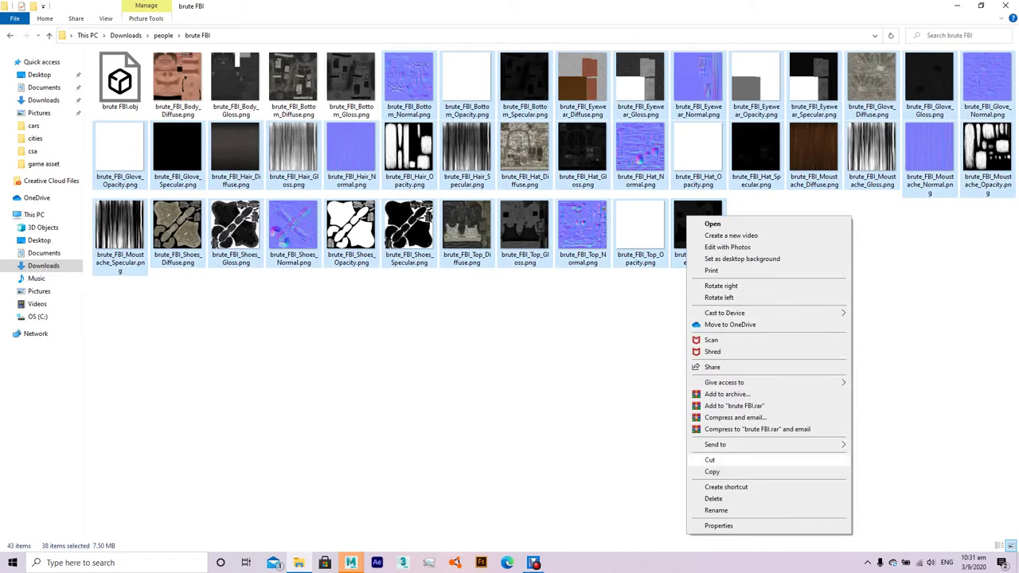
# Delete the selected brute_FBI textures from Bottom_Normal through Top_Specular, and also delete brute_FBI_Body_Gloss.png.
pyautogui.click(714, 498)
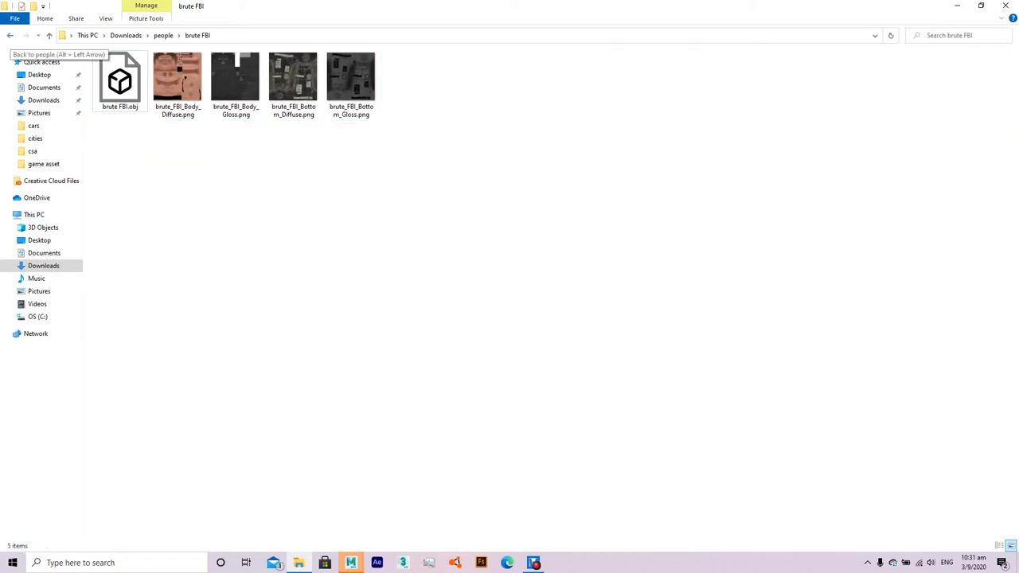
pyautogui.click(236, 83)
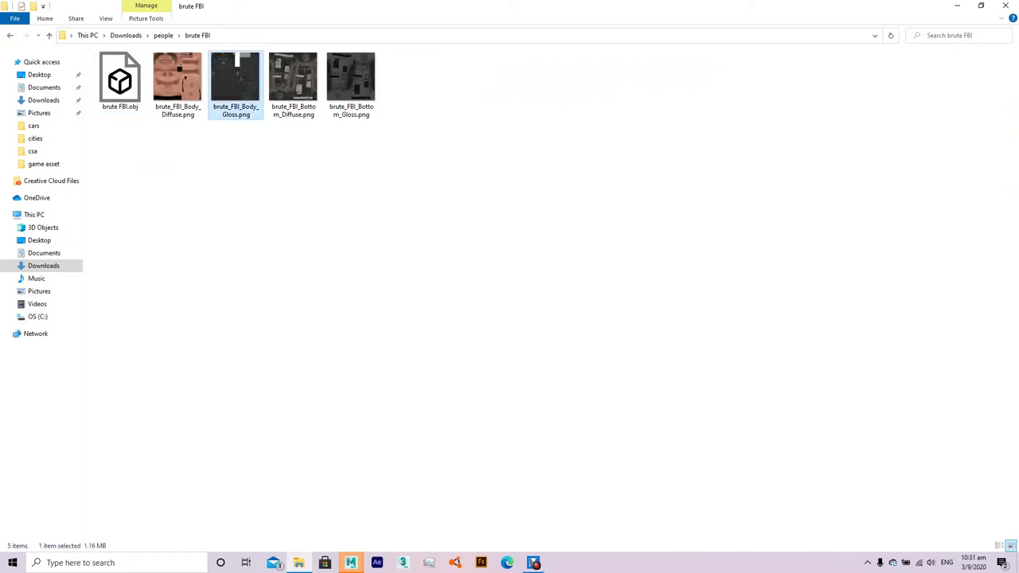
pyautogui.rightClick(248, 66)
pyautogui.click(274, 411)
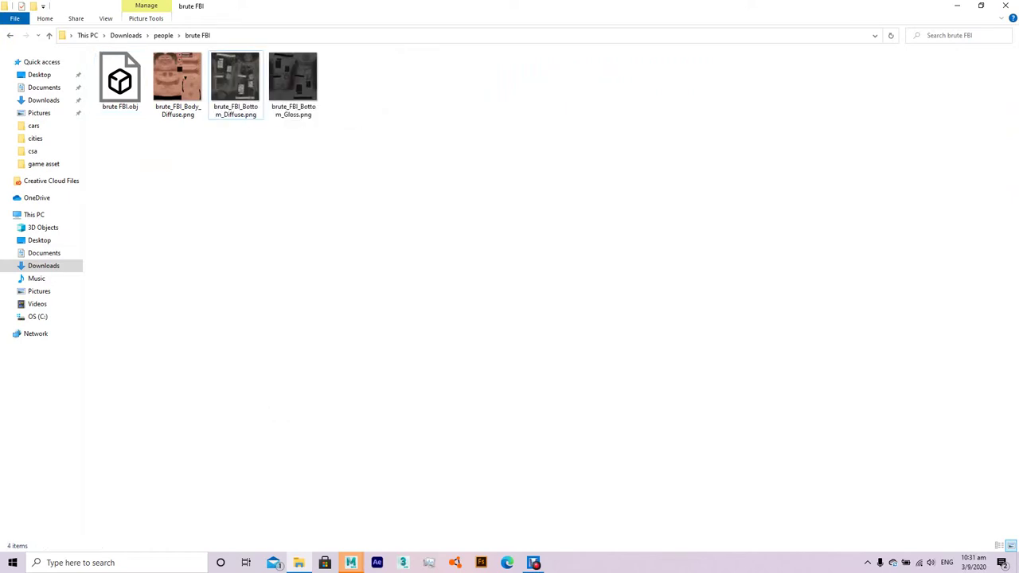
# In the HK SDU swat folder, delete the six textures from HK_SDU_swat_Body_Gloss.png through HK_SDU_swat_Bottom_Gloss.png.
pyautogui.hotkey('alt', 'Left')
pyautogui.doubleClick(119, 80)
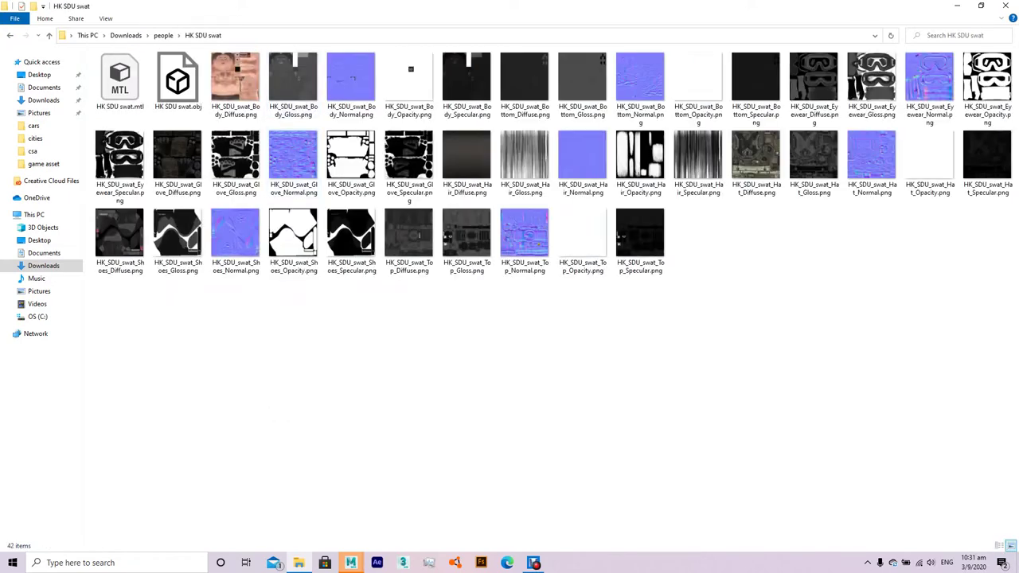
pyautogui.click(466, 80)
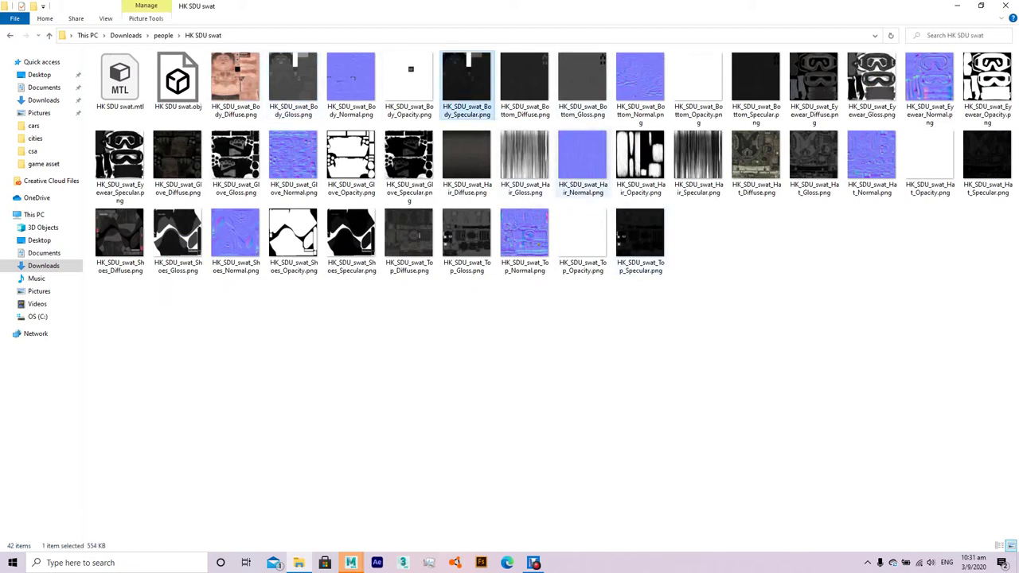
pyautogui.click(582, 80)
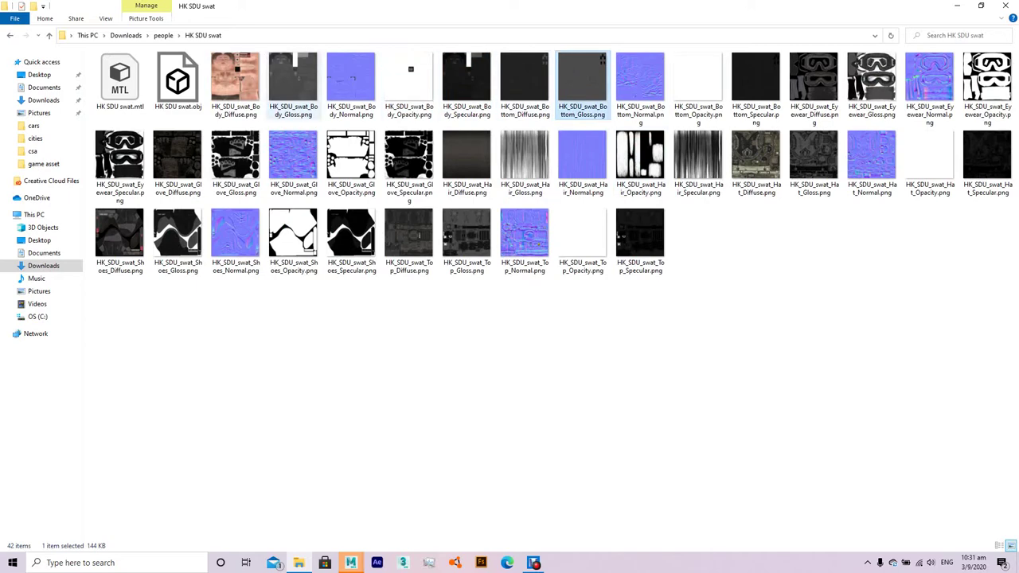
pyautogui.keyDown('shift'); pyautogui.click(293, 80); pyautogui.keyUp('shift')
pyautogui.rightClick(314, 109)
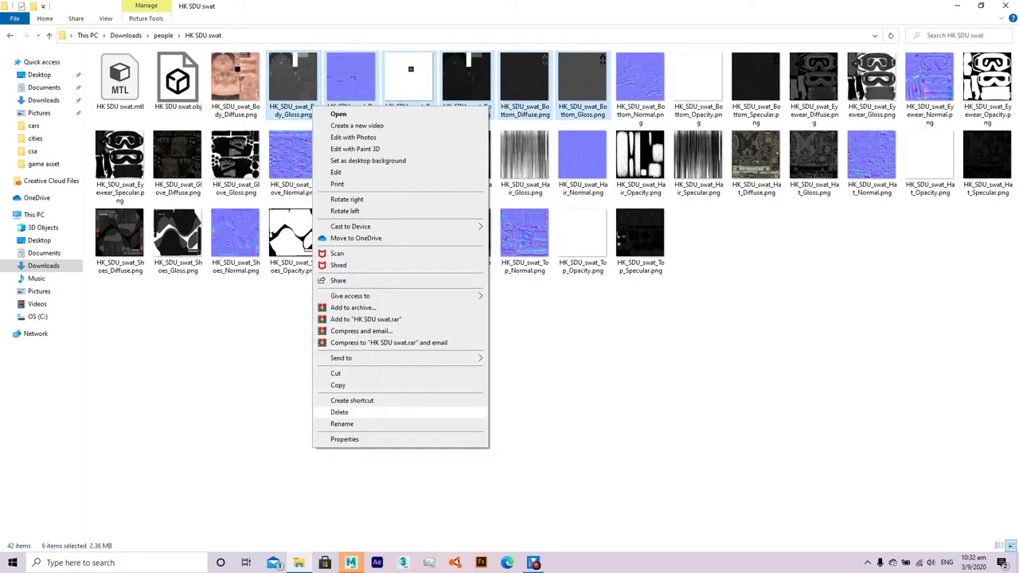
pyautogui.click(339, 411)
# Delete the remaining HK_SDU_swat textures except Body_Diffuse, Eyewear_Gloss, Glove_Diffuse, Hat_Diffuse, Hat_Gloss and Top_Diffuse.
pyautogui.click(582, 80)
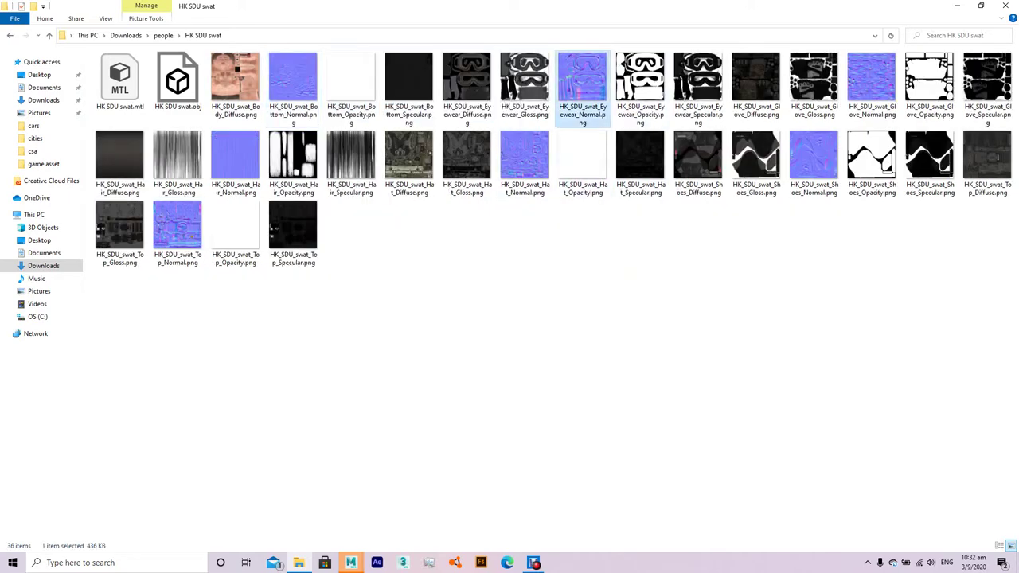
pyautogui.keyDown('shift'); pyautogui.click(293, 231); pyautogui.keyUp('shift')
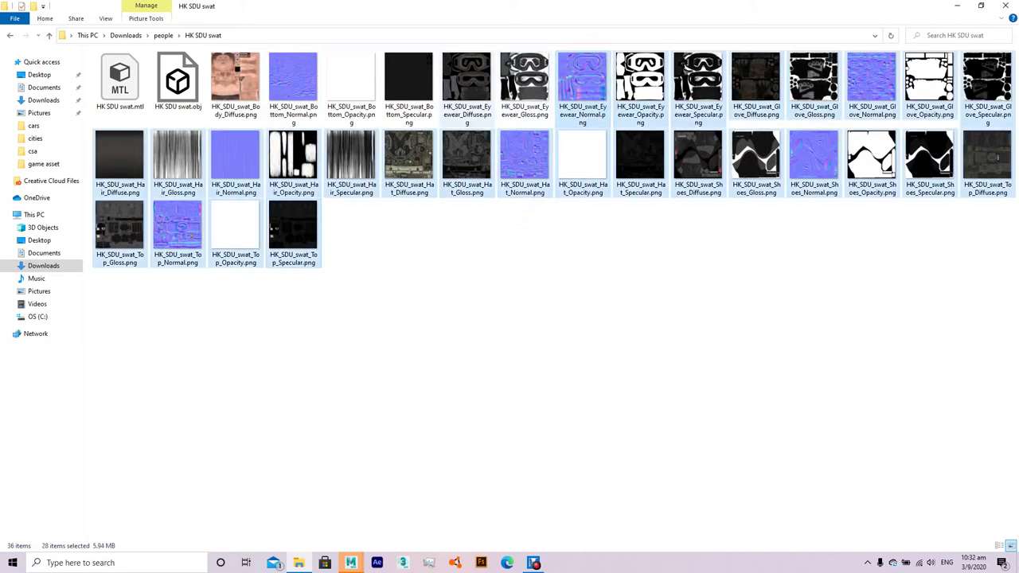
pyautogui.keyDown('ctrl'); pyautogui.click(352, 80); pyautogui.keyUp('ctrl')
pyautogui.keyDown('ctrl'); pyautogui.click(293, 80); pyautogui.keyUp('ctrl')
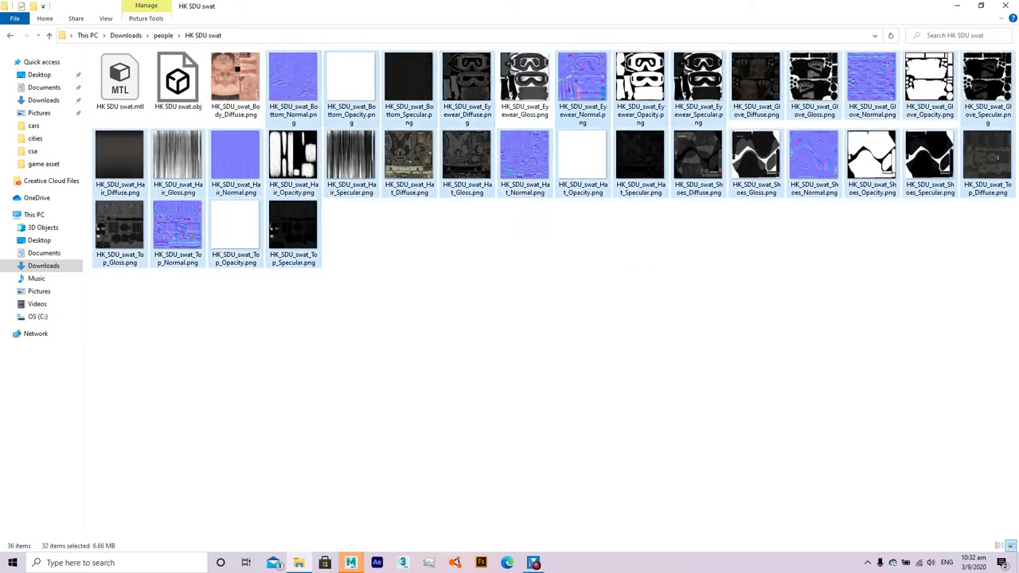
pyautogui.keyDown('ctrl'); pyautogui.click(698, 160); pyautogui.keyUp('ctrl')
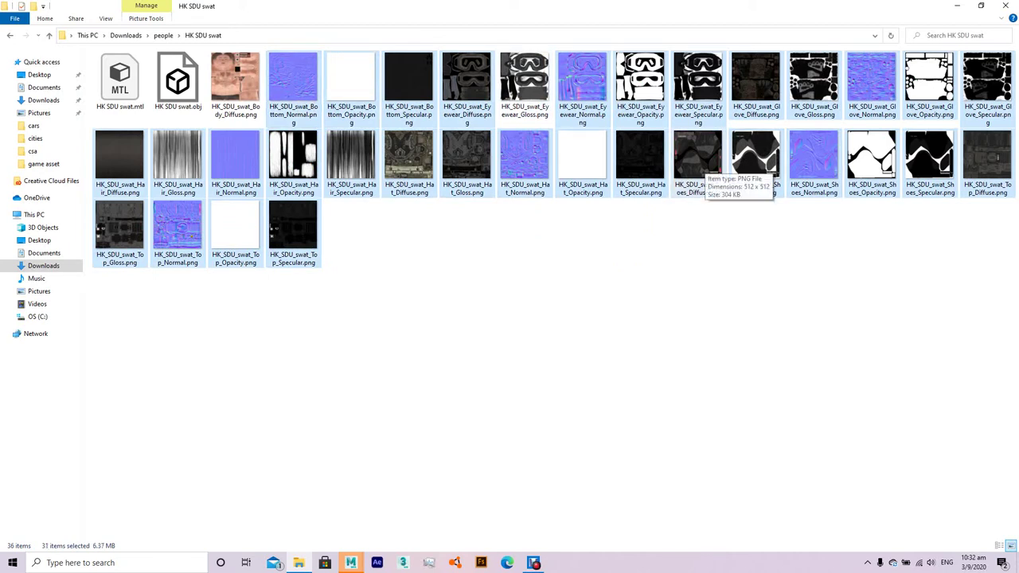
pyautogui.keyDown('ctrl'); pyautogui.click(698, 159); pyautogui.keyUp('ctrl')
pyautogui.keyDown('ctrl'); pyautogui.click(756, 80); pyautogui.keyUp('ctrl')
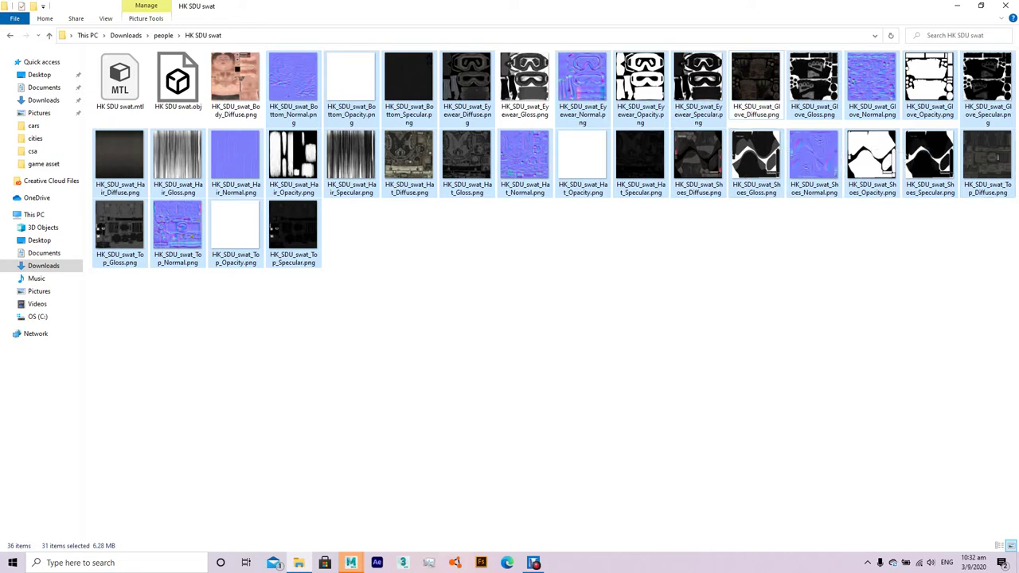
pyautogui.keyDown('ctrl'); pyautogui.click(997, 157); pyautogui.keyUp('ctrl')
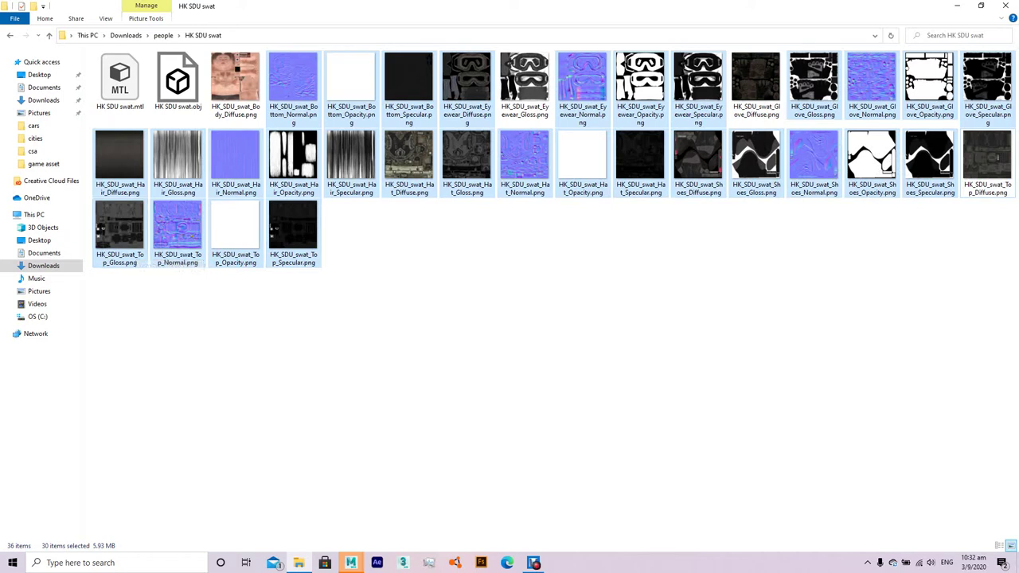
pyautogui.keyDown('ctrl'); pyautogui.click(408, 159); pyautogui.keyUp('ctrl')
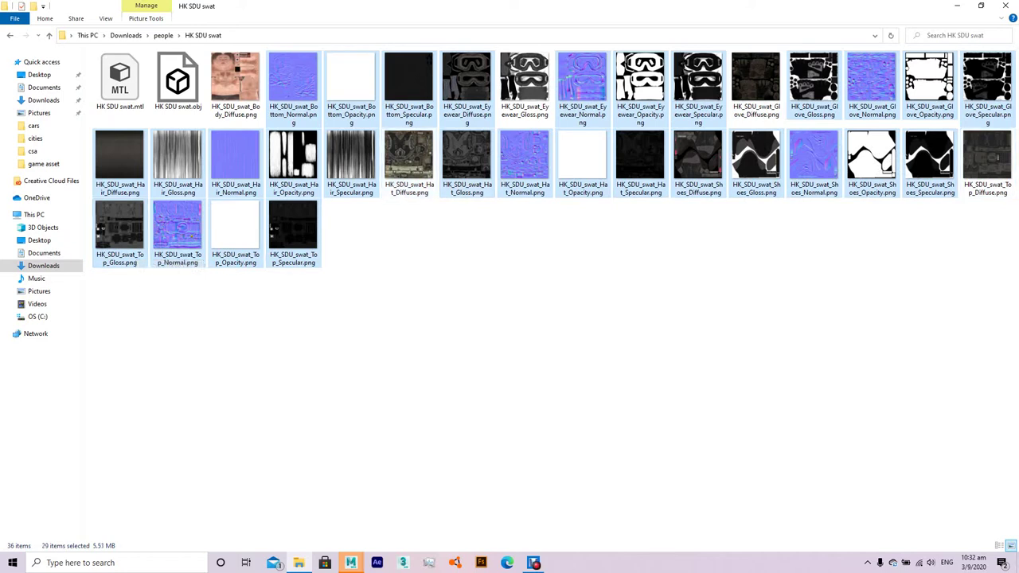
pyautogui.keyDown('ctrl'); pyautogui.click(467, 160); pyautogui.keyUp('ctrl')
pyautogui.rightClick(514, 179)
pyautogui.click(542, 460)
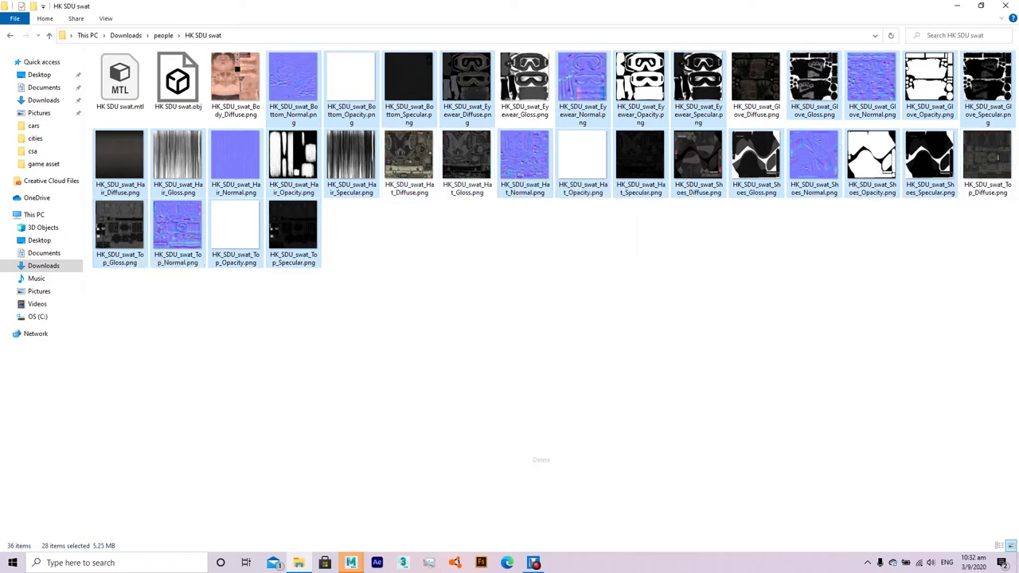
# Switch to Maya, start importing a file and browse to the brute FBI folder inside Downloads\people.
pyautogui.moveTo(351, 563)
pyautogui.click(410, 521)
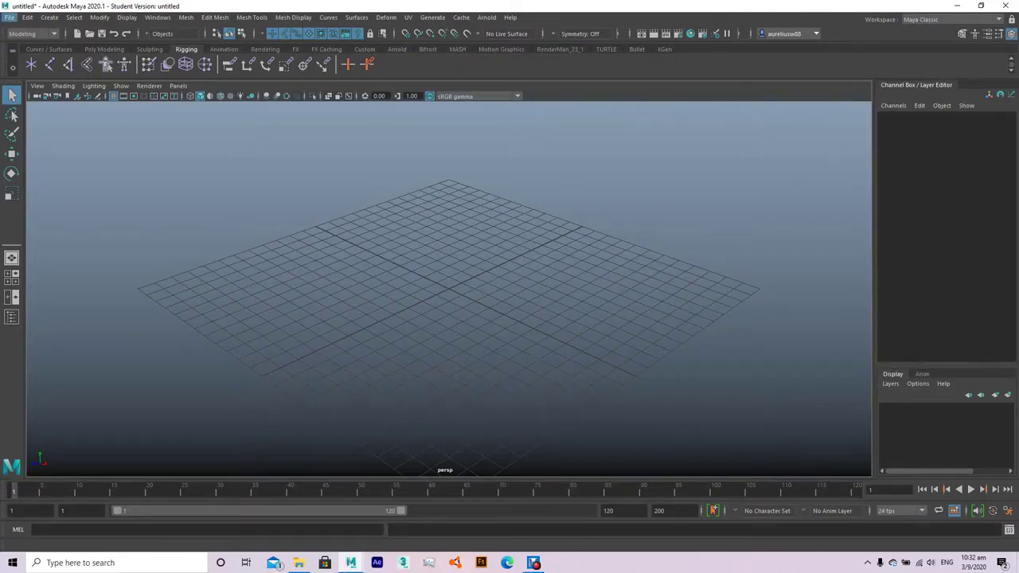
pyautogui.click(9, 17)
pyautogui.click(31, 134)
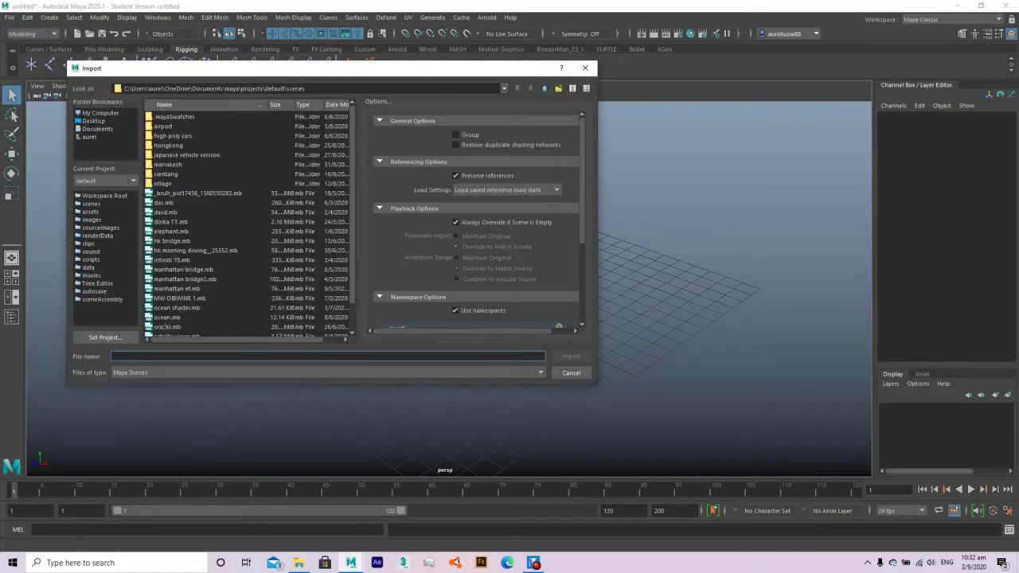
pyautogui.click(88, 136)
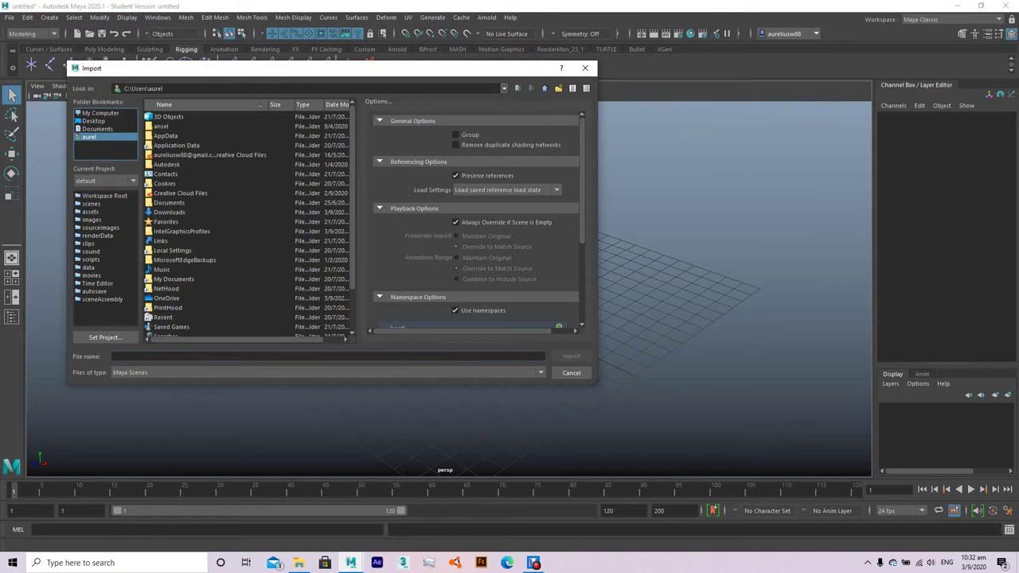
pyautogui.doubleClick(168, 212)
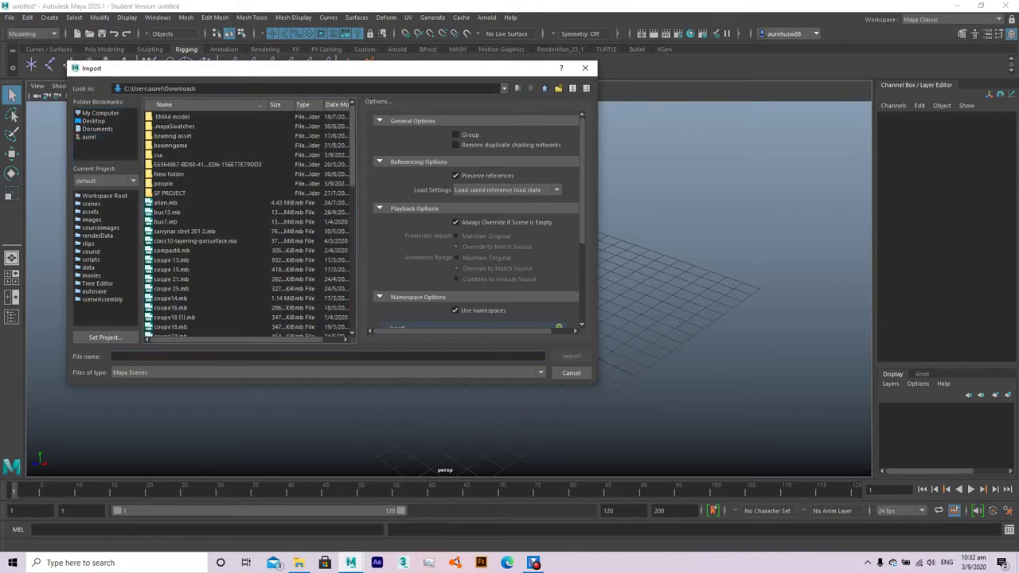
pyautogui.doubleClick(164, 183)
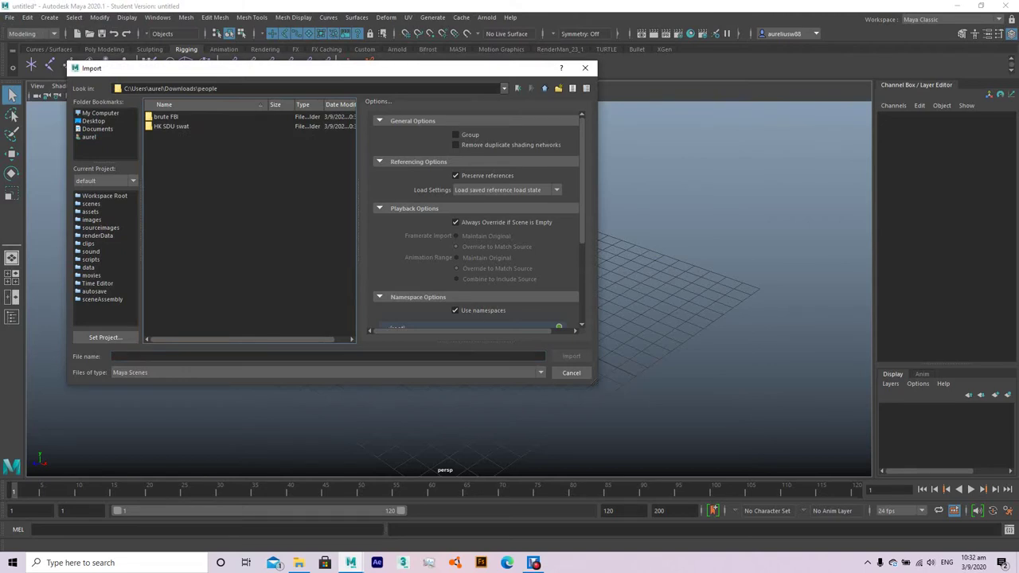
pyautogui.doubleClick(165, 117)
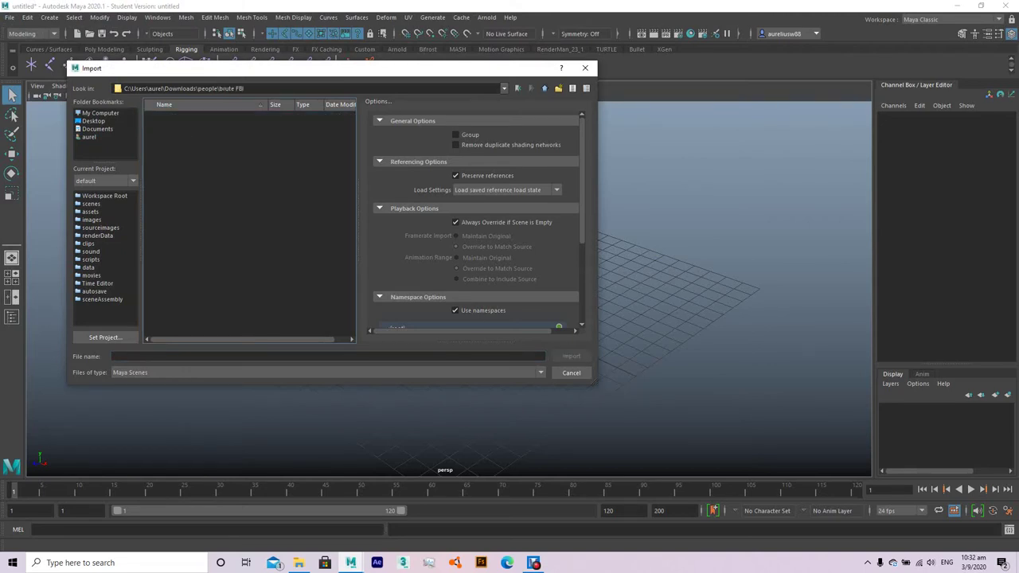
# Set the import file type to OBJ and import the brute FBI model into the scene.
pyautogui.click(326, 372)
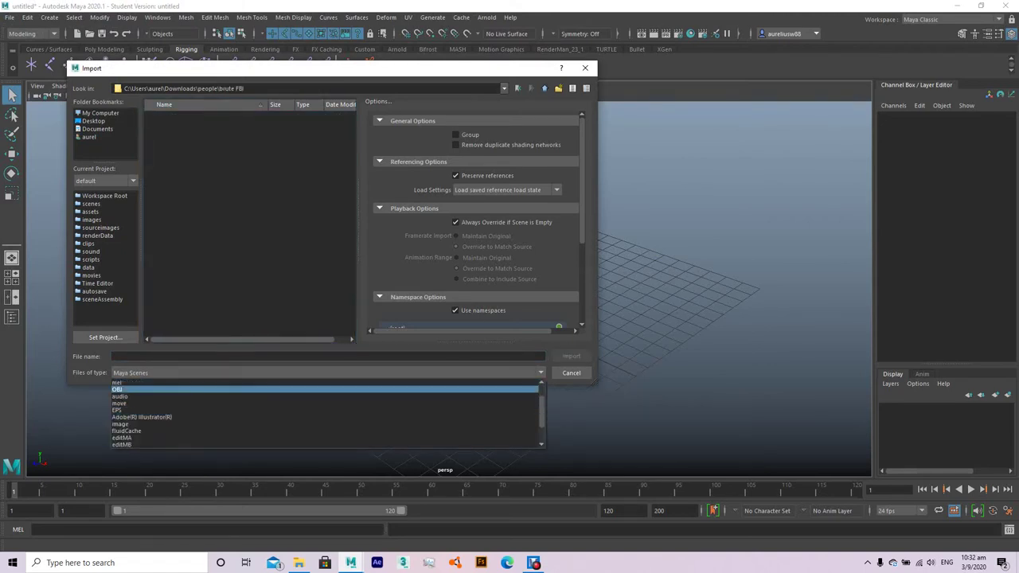
pyautogui.click(143, 389)
pyautogui.click(171, 117)
pyautogui.click(572, 355)
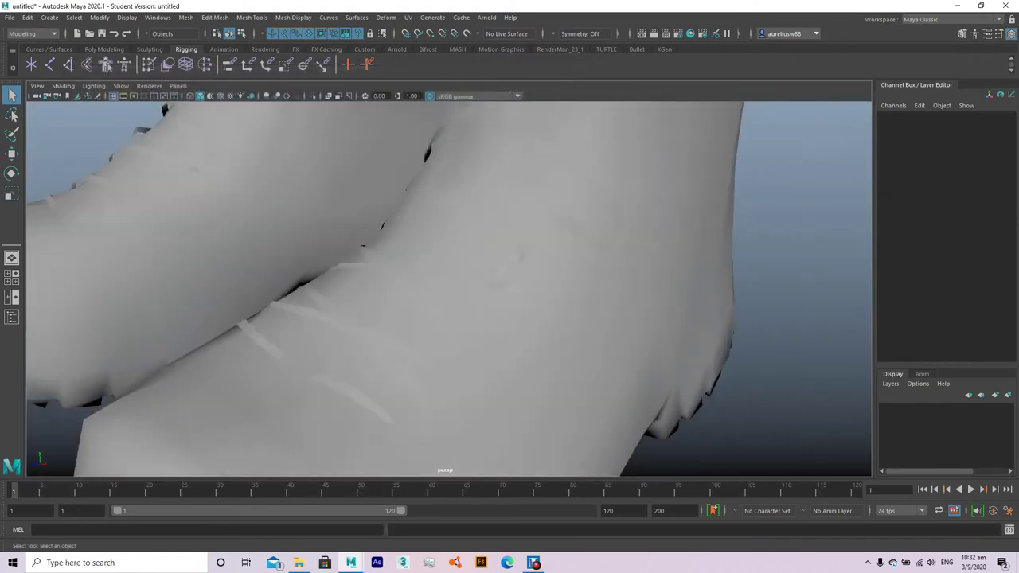
# Select the Eyewear mesh on the imported character and frame the view on the glasses.
pyautogui.scroll(-5, 445, 287)
pyautogui.scroll(-1, 445, 287)
pyautogui.keyDown('alt'); pyautogui.moveTo(446, 239); pyautogui.dragTo(446, 398, button='middle'); pyautogui.keyUp('alt')
pyautogui.click(438, 263)
pyautogui.scroll(5, 430, 160)
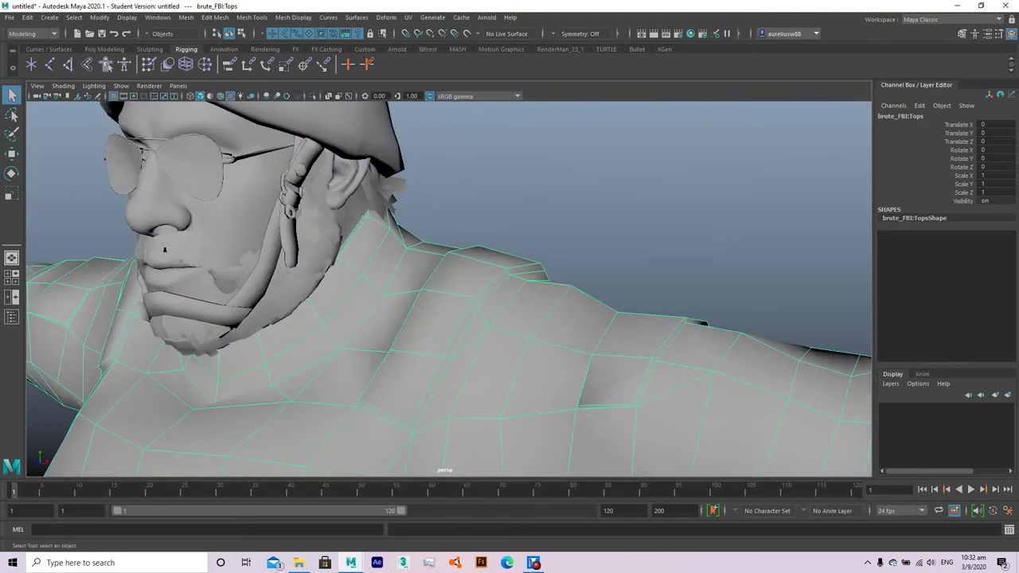
pyautogui.click(273, 170)
pyautogui.press('f')
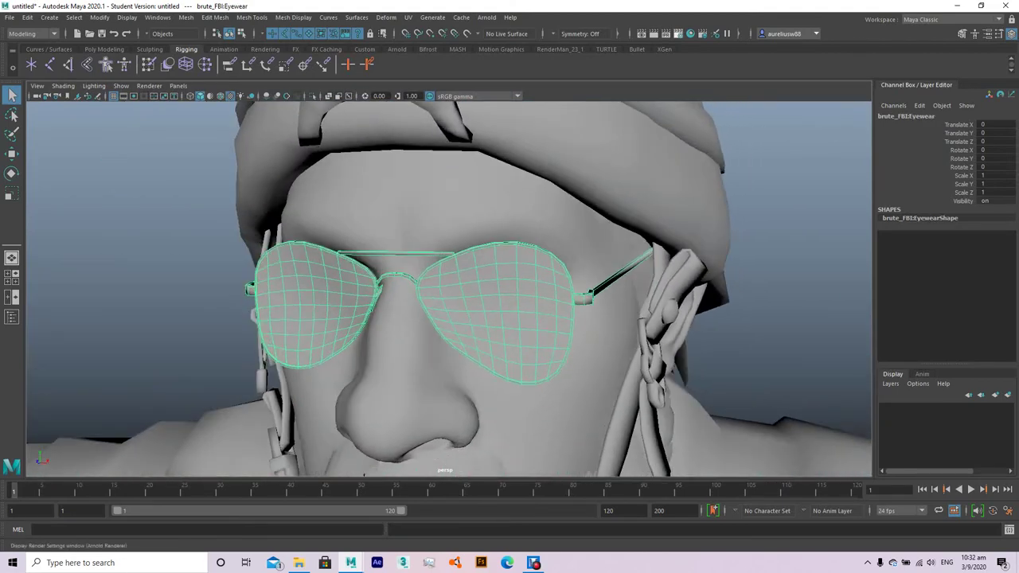
# Open Hypershade, create two Blinn materials and set the transparency of blinn2 to about 0.419.
pyautogui.click(690, 33)
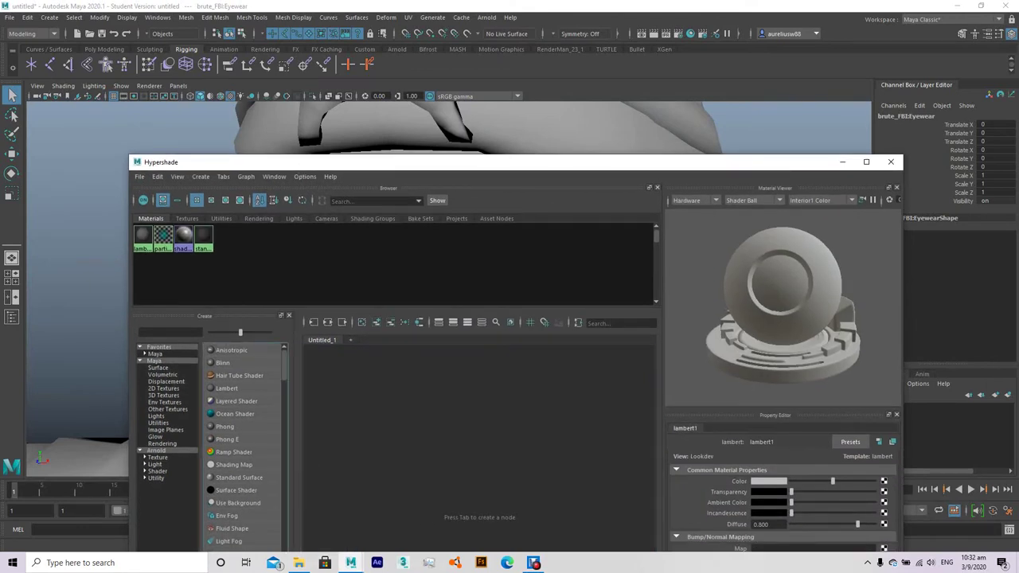
pyautogui.click(223, 363)
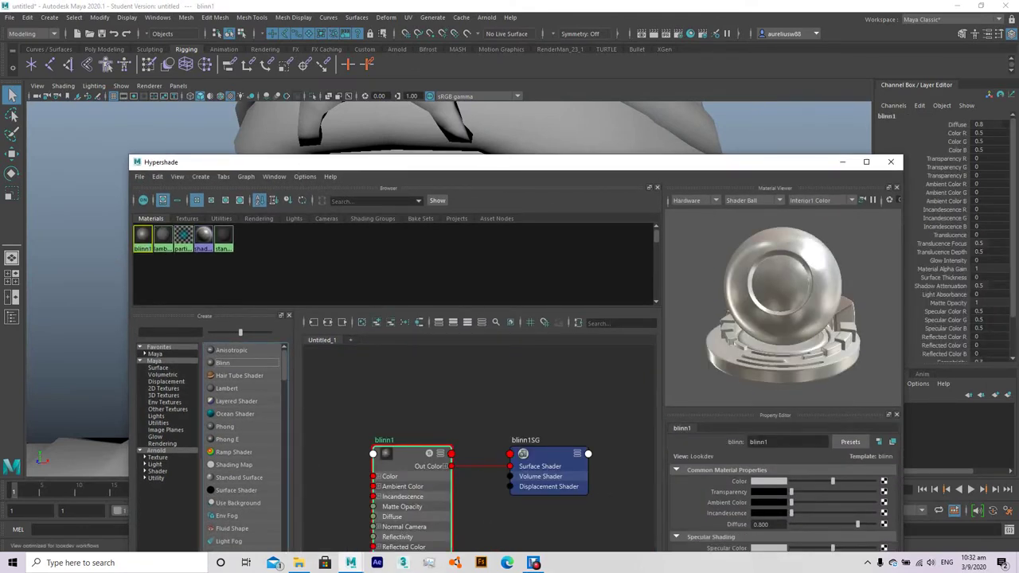
pyautogui.click(223, 362)
pyautogui.moveTo(751, 491); pyautogui.dragTo(826, 491)
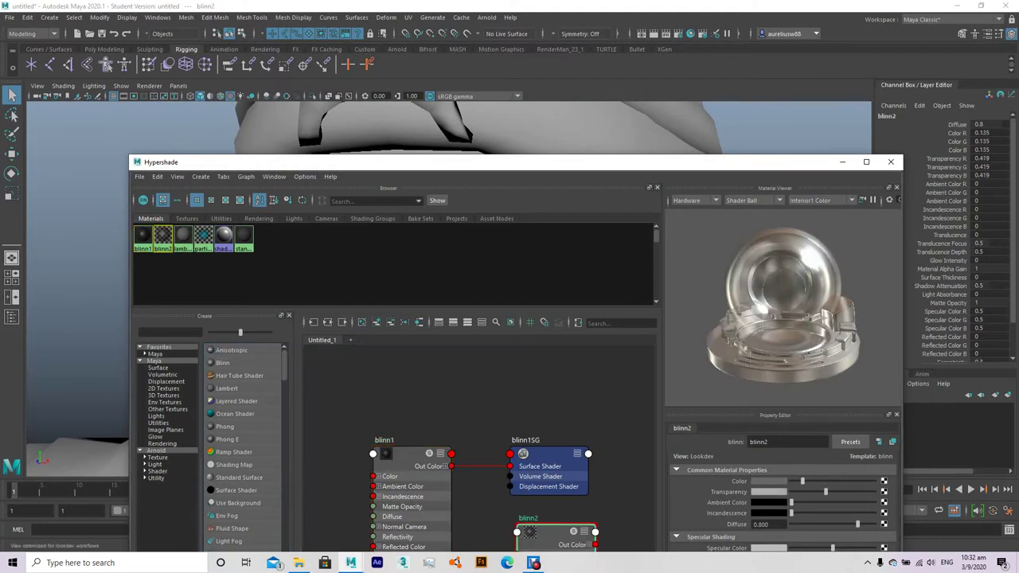
# Set the base color of blinn2 to a golden amber of about R 0.445, G 0.205, B 0.
pyautogui.click(769, 482)
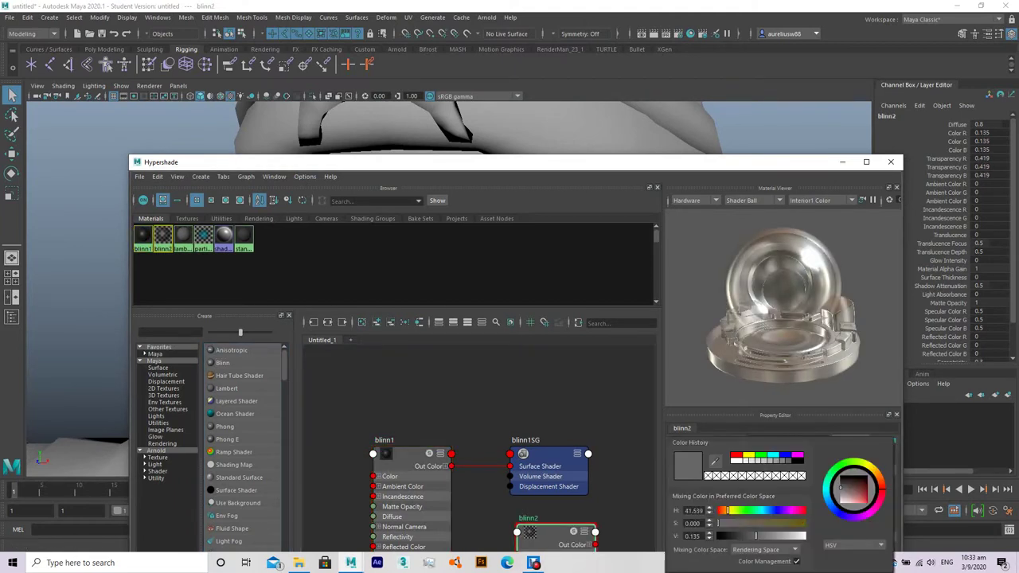
pyautogui.click(866, 475)
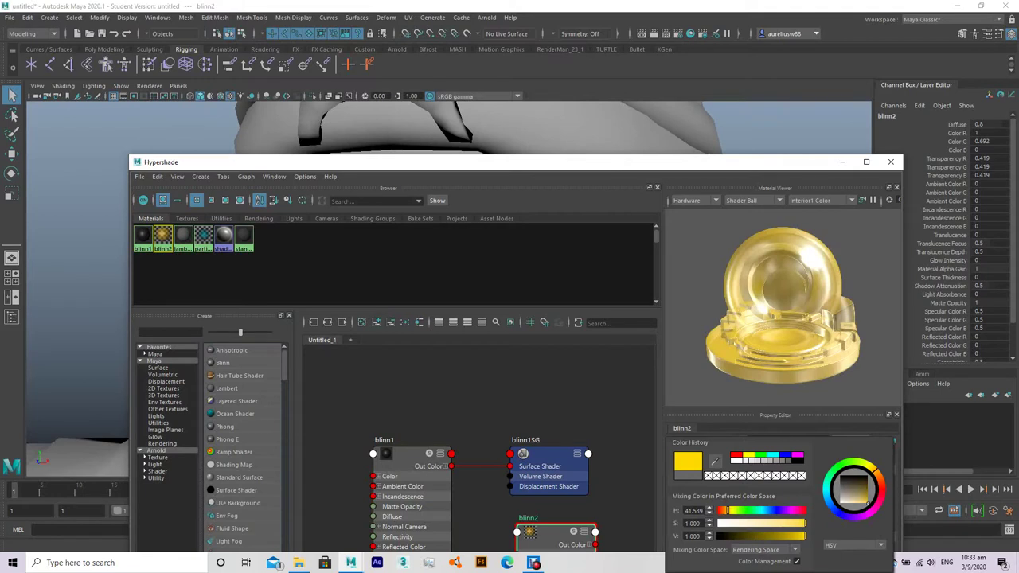
pyautogui.moveTo(729, 510); pyautogui.dragTo(725, 510)
pyautogui.click(762, 536)
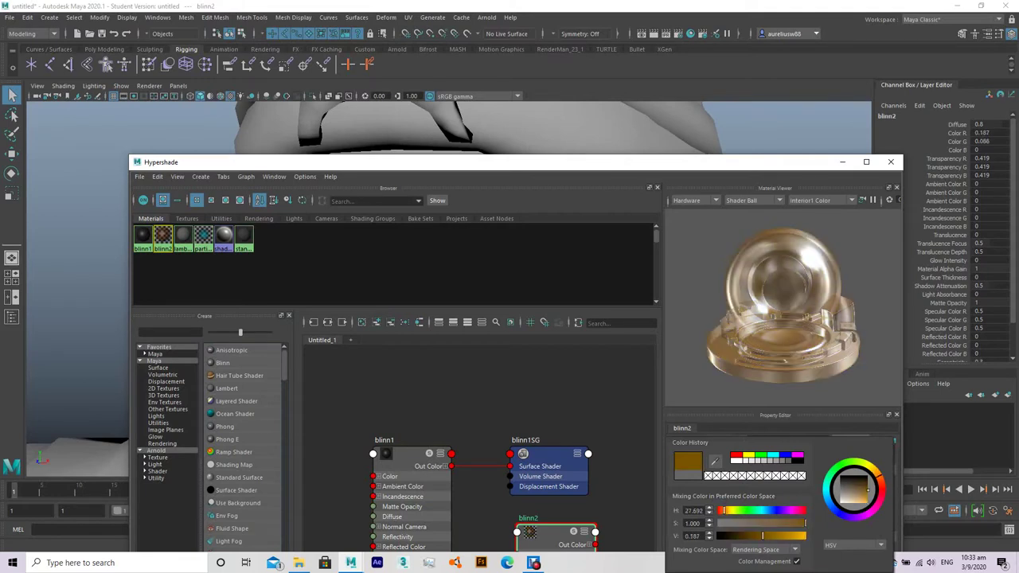
pyautogui.moveTo(807, 482); pyautogui.dragTo(828, 481)
# Set the specular color of blinn2 to orange at R 1, G 0.462, B 0.
pyautogui.moveTo(478, 161); pyautogui.dragTo(413, 94)
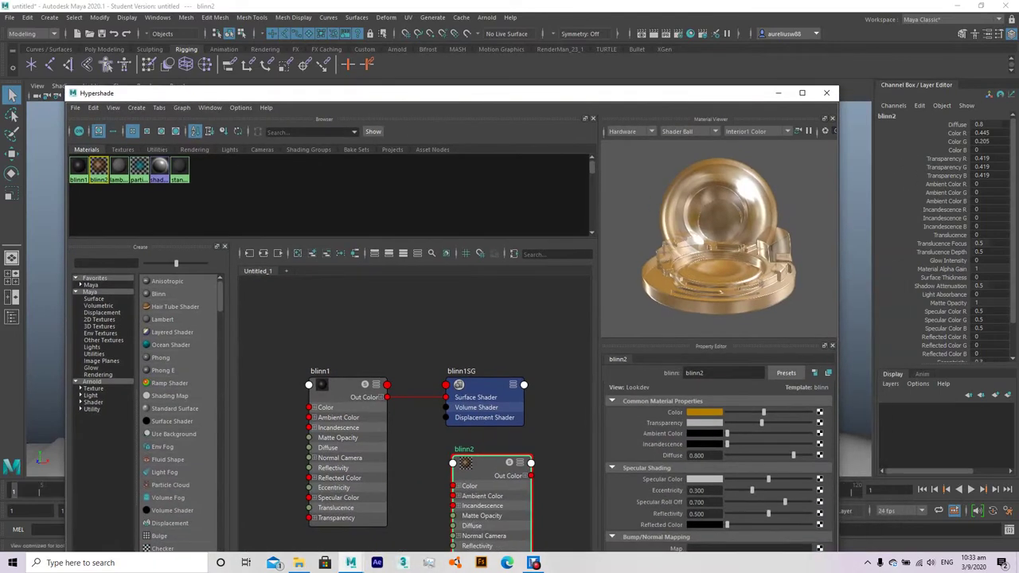
pyautogui.click(705, 412)
pyautogui.moveTo(707, 529); pyautogui.dragTo(717, 529)
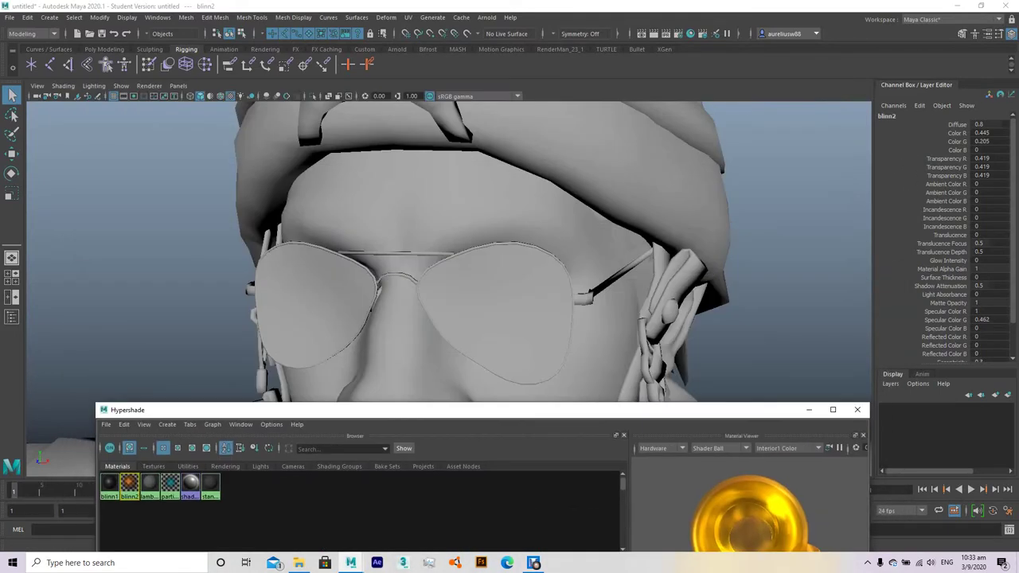
# Assign the golden blinn2 material to the character's aviator glasses.
pyautogui.click(510, 303)
pyautogui.press('F11')
pyautogui.click(509, 302)
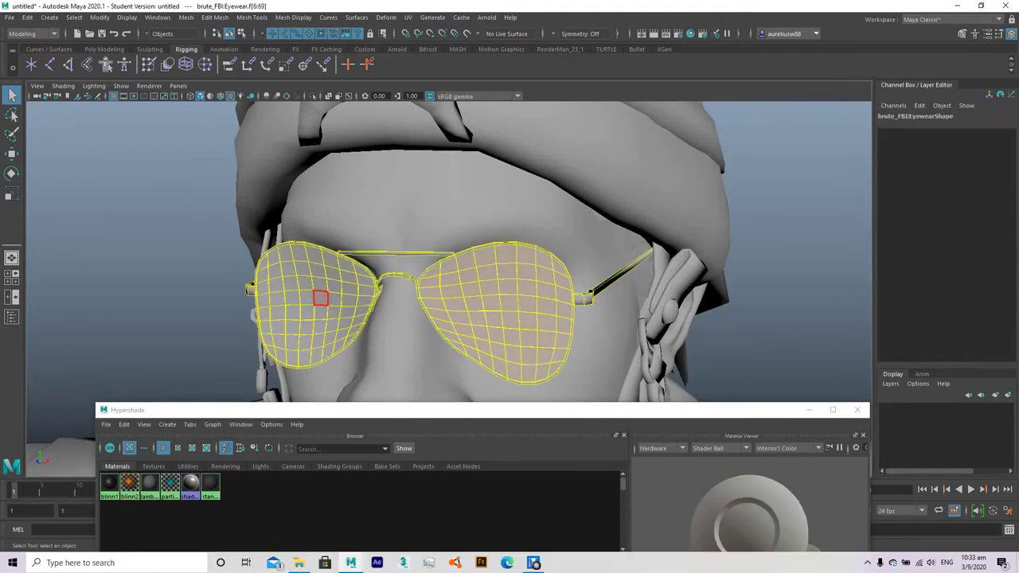
pyautogui.press('F8')
pyautogui.moveTo(129, 483); pyautogui.dragTo(493, 319, button='middle')
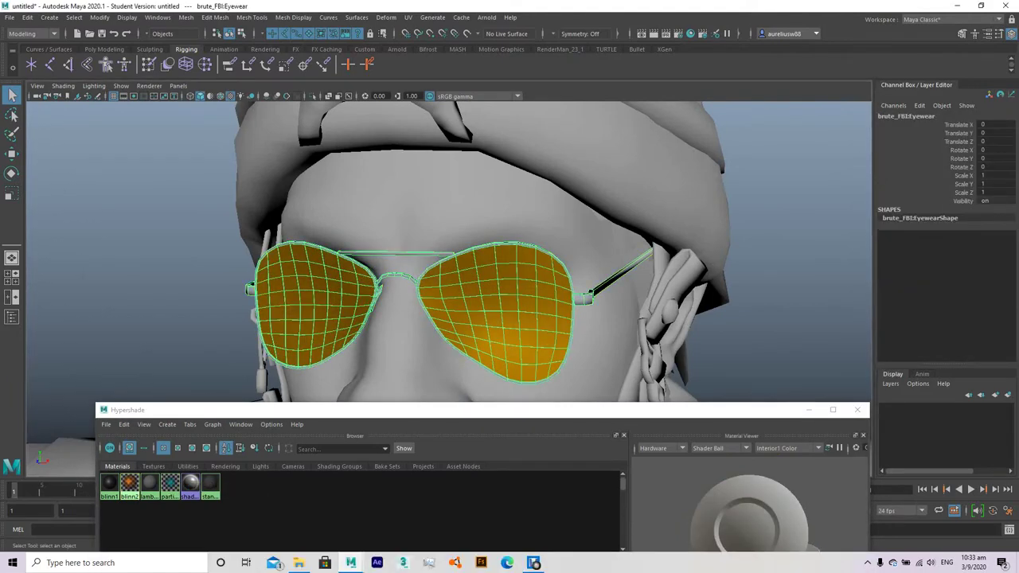
# Darken the base color of blinn2 to about R 0.006, G 0.003, B 0.
pyautogui.scroll(-10, 449, 250)
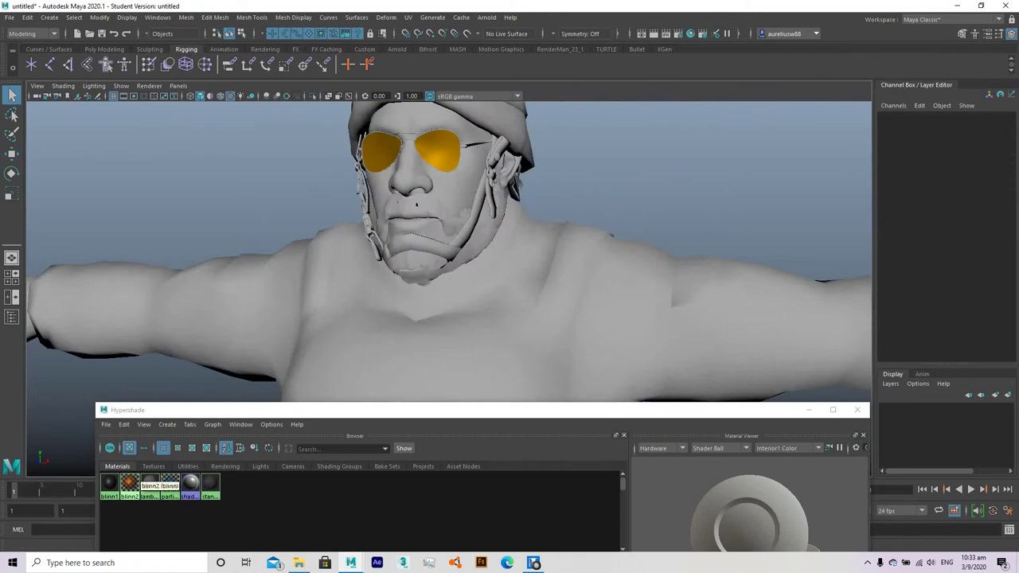
pyautogui.click(129, 483)
pyautogui.moveTo(319, 410); pyautogui.dragTo(268, 169)
pyautogui.moveTo(743, 488); pyautogui.dragTo(708, 488)
pyautogui.moveTo(398, 168); pyautogui.dragTo(405, 361)
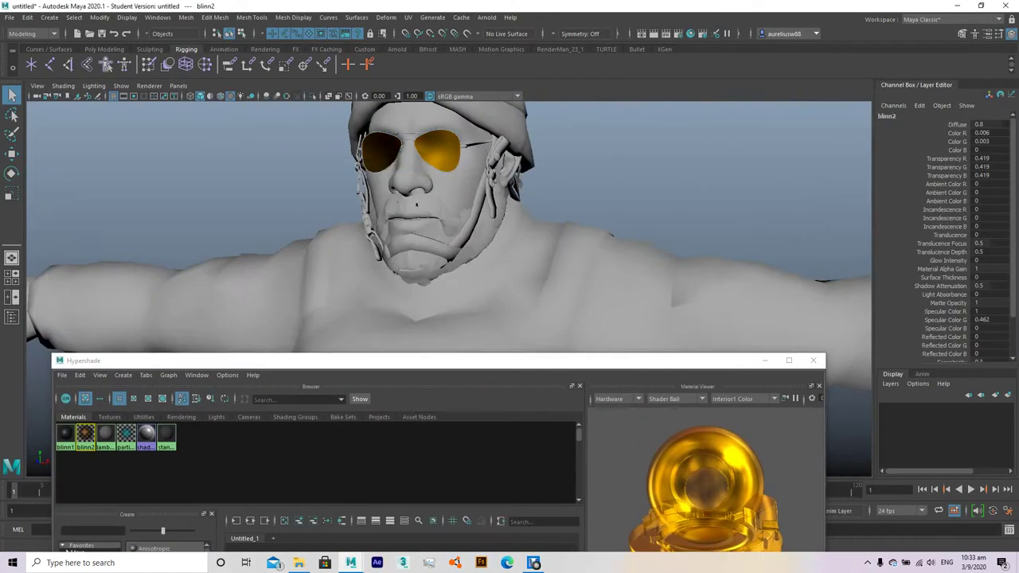
pyautogui.keyDown('alt'); pyautogui.moveTo(446, 239); pyautogui.dragTo(478, 223); pyautogui.keyUp('alt')
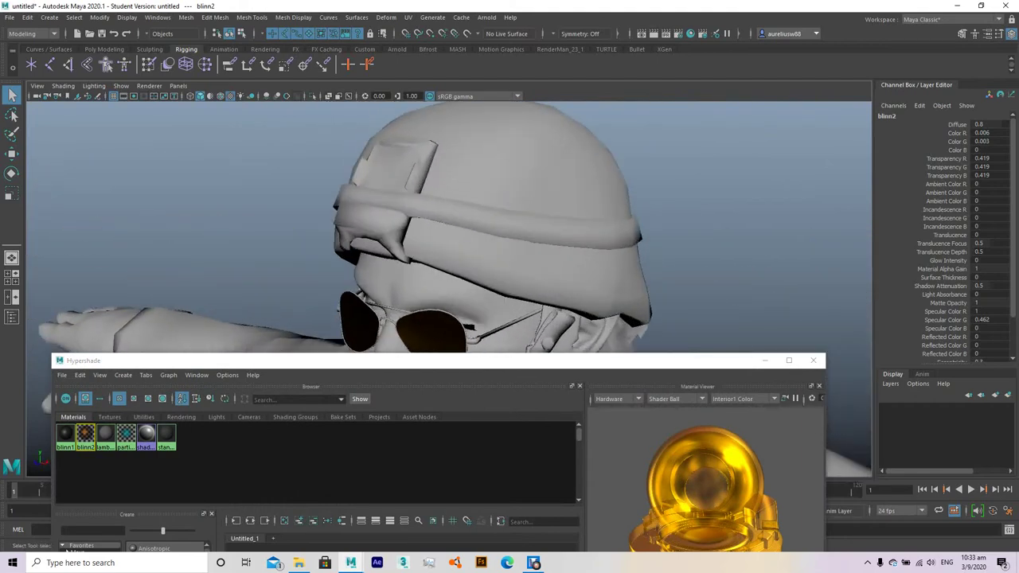
# Assign the metallic blinn1 material to the sunglasses, keeping golden blinn2 on the lens faces only.
pyautogui.click(478, 315)
pyautogui.scroll(5, 446, 239)
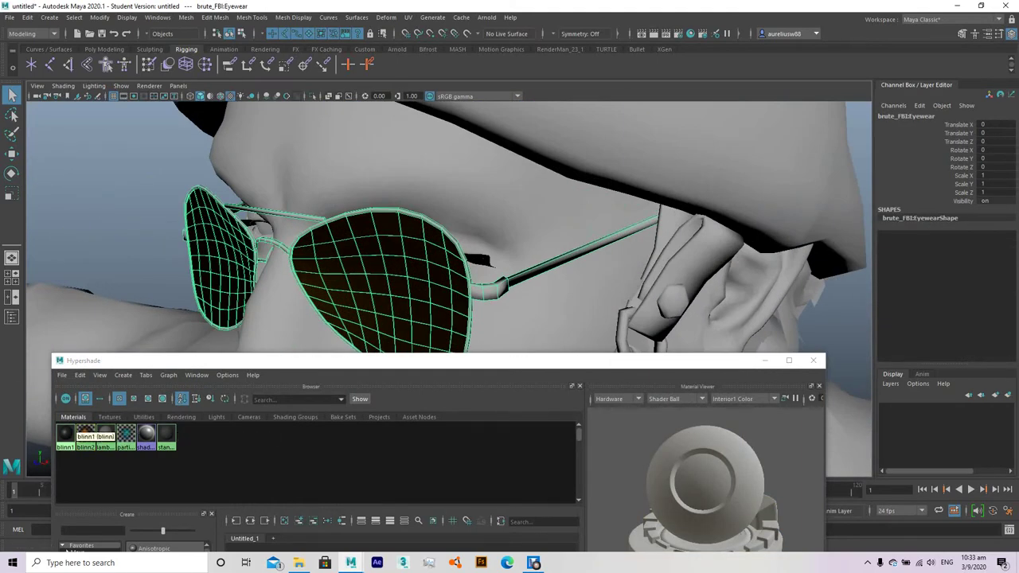
pyautogui.moveTo(342, 245); pyautogui.dragTo(338, 271, button='right')
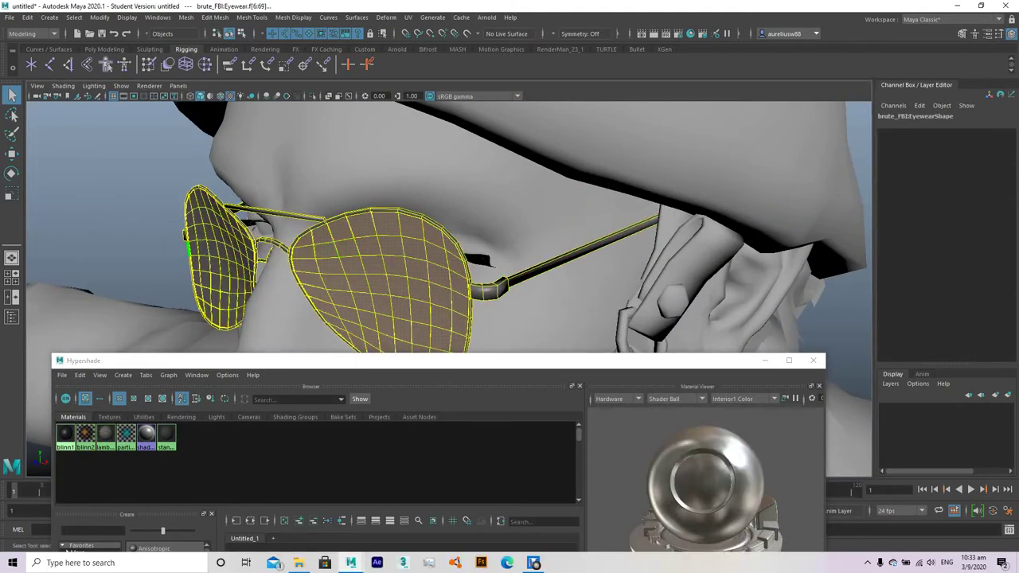
pyautogui.moveTo(85, 434); pyautogui.dragTo(79, 391, button='right')
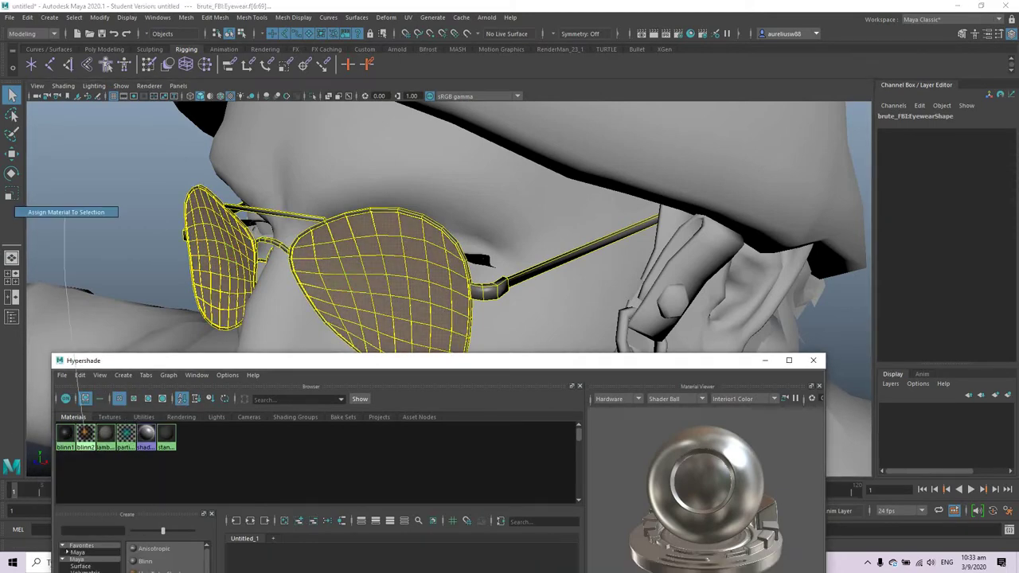
pyautogui.moveTo(421, 209); pyautogui.dragTo(420, 199, button='right')
pyautogui.press('f')
pyautogui.scroll(-5, 453, 227)
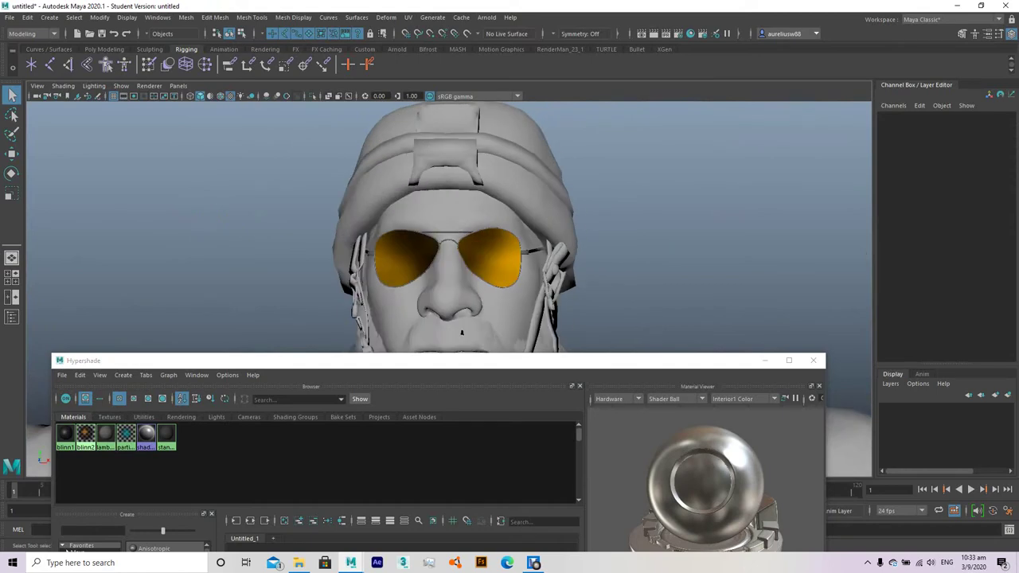
# Delete the hair mesh at the back of the character's head below the helmet.
pyautogui.keyDown('alt'); pyautogui.moveTo(398, 239); pyautogui.dragTo(558, 239); pyautogui.keyUp('alt')
pyautogui.click(434, 135)
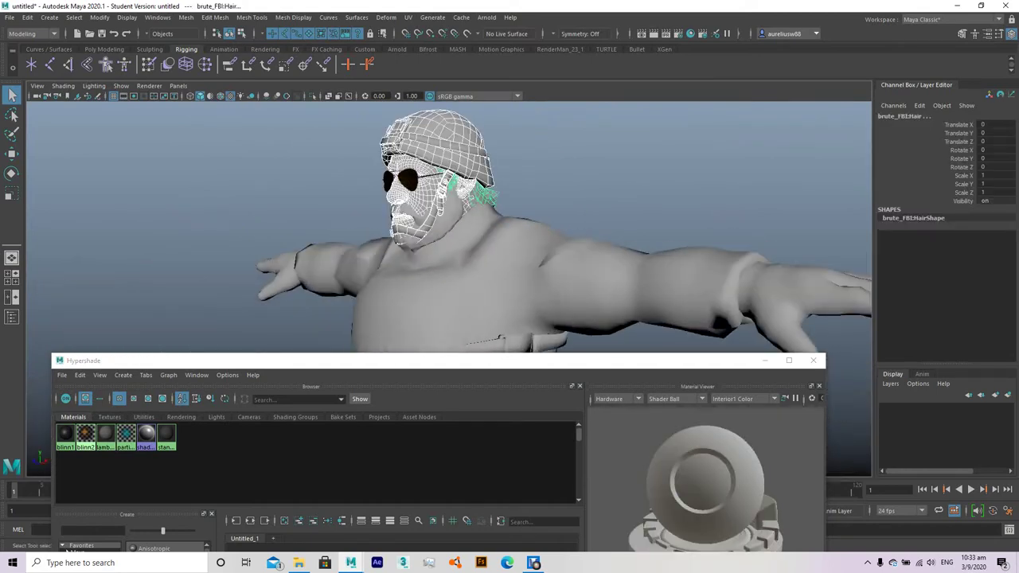
pyautogui.click(478, 193)
pyautogui.click(637, 159)
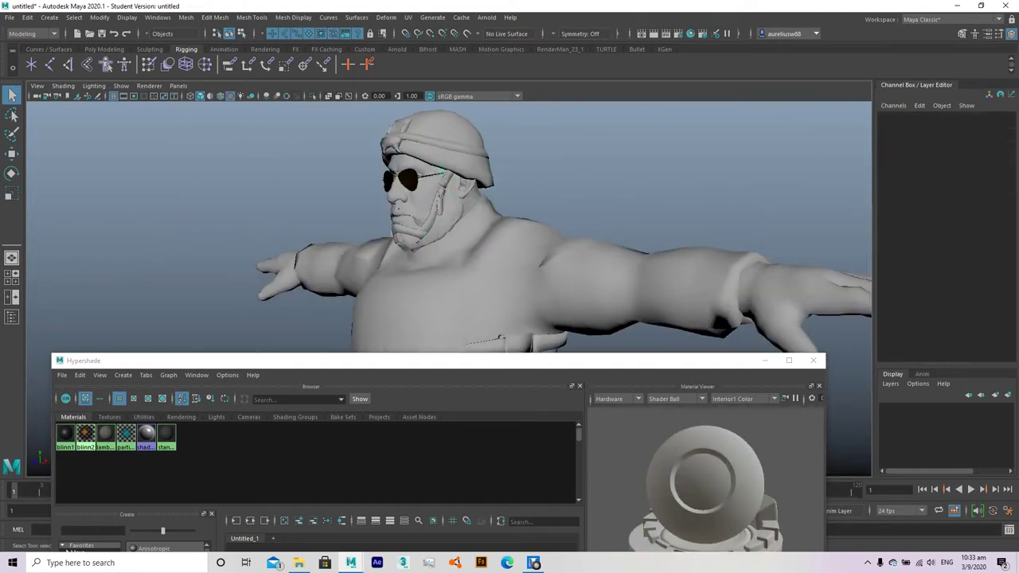
pyautogui.keyDown('alt'); pyautogui.moveTo(557, 239); pyautogui.dragTo(438, 239); pyautogui.keyUp('alt')
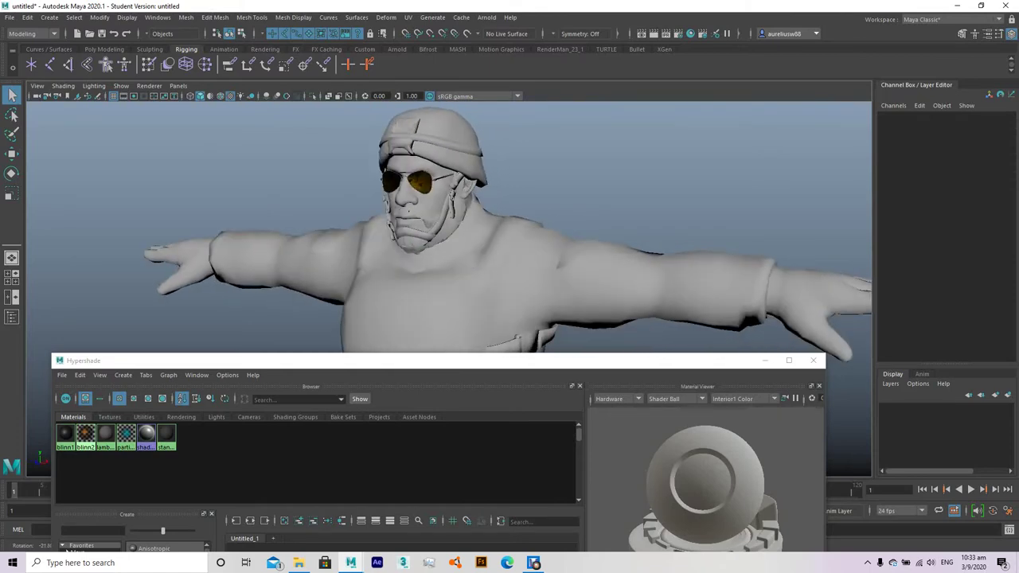
# Create a Lambert material and load brute_FBI_Body_Diffuse.png from Downloads\people\brute FBI as its color texture.
pyautogui.click(66, 435)
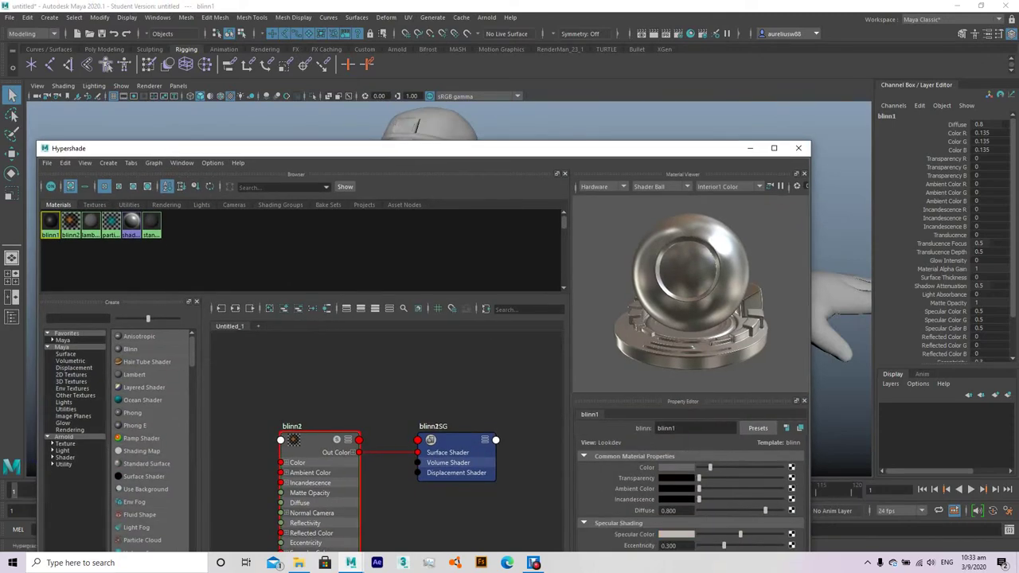
pyautogui.click(134, 374)
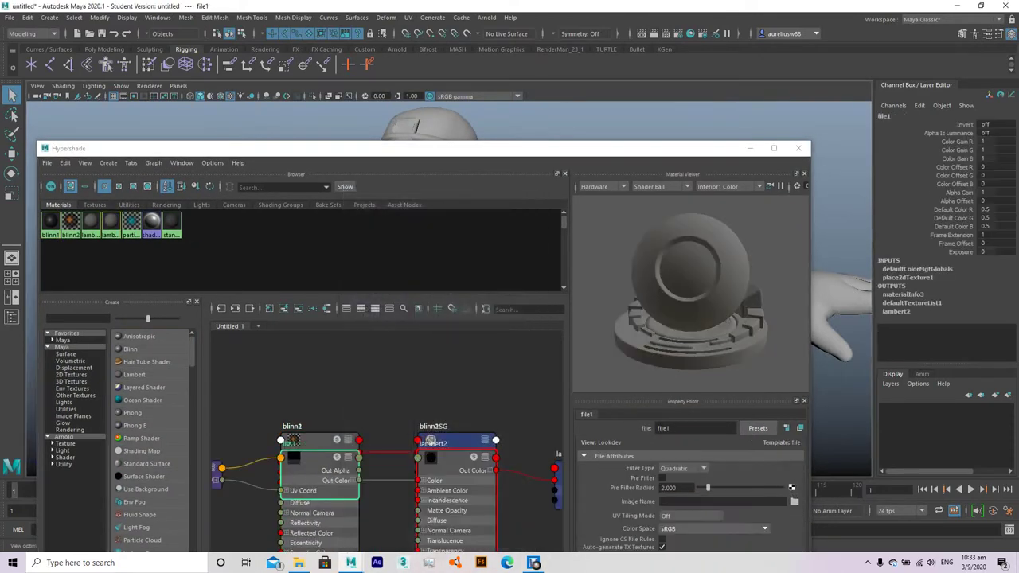
pyautogui.click(794, 502)
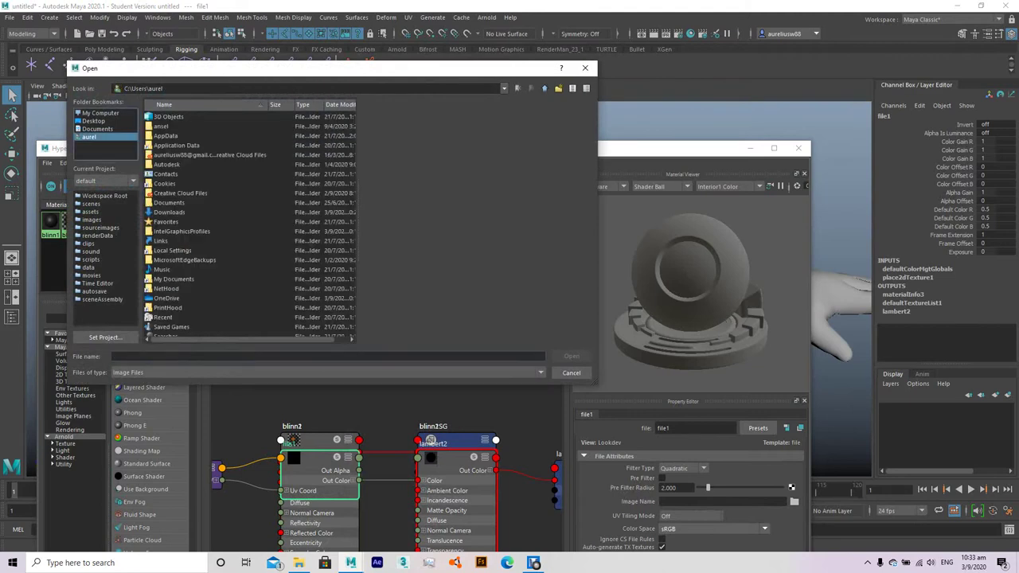
pyautogui.doubleClick(169, 212)
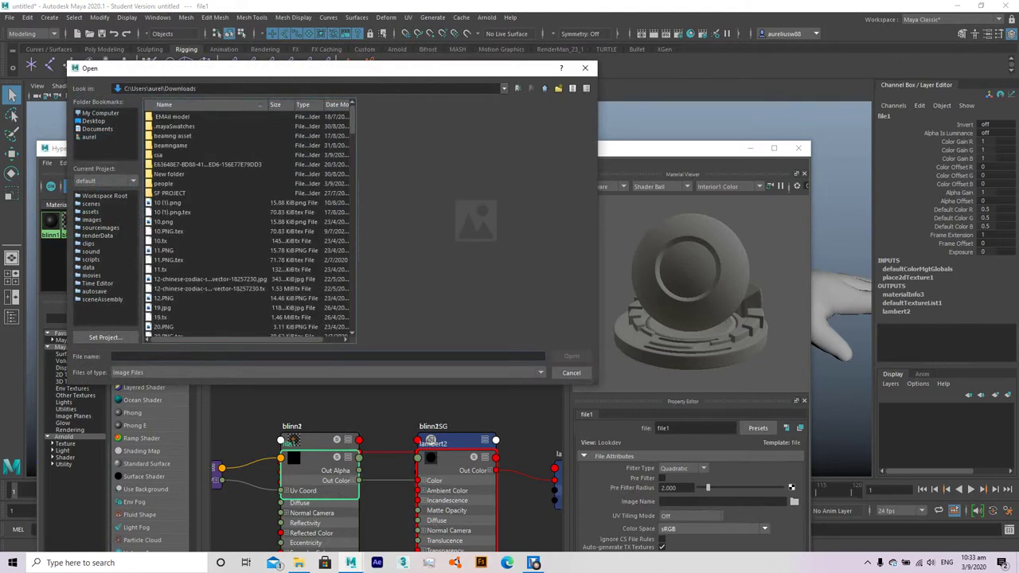
pyautogui.doubleClick(163, 183)
pyautogui.doubleClick(169, 116)
pyautogui.click(195, 126)
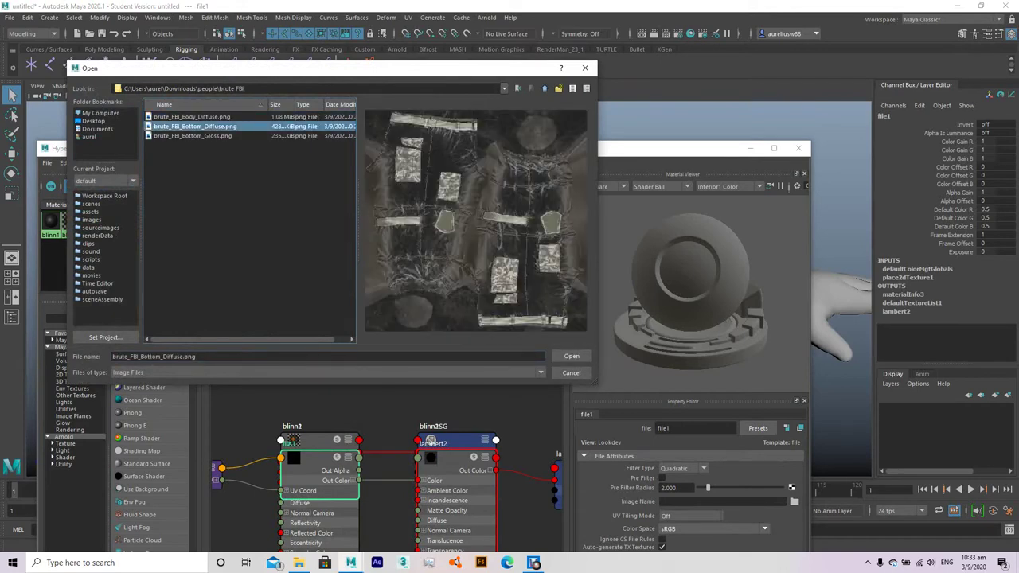
pyautogui.click(193, 135)
pyautogui.click(195, 126)
pyautogui.click(192, 116)
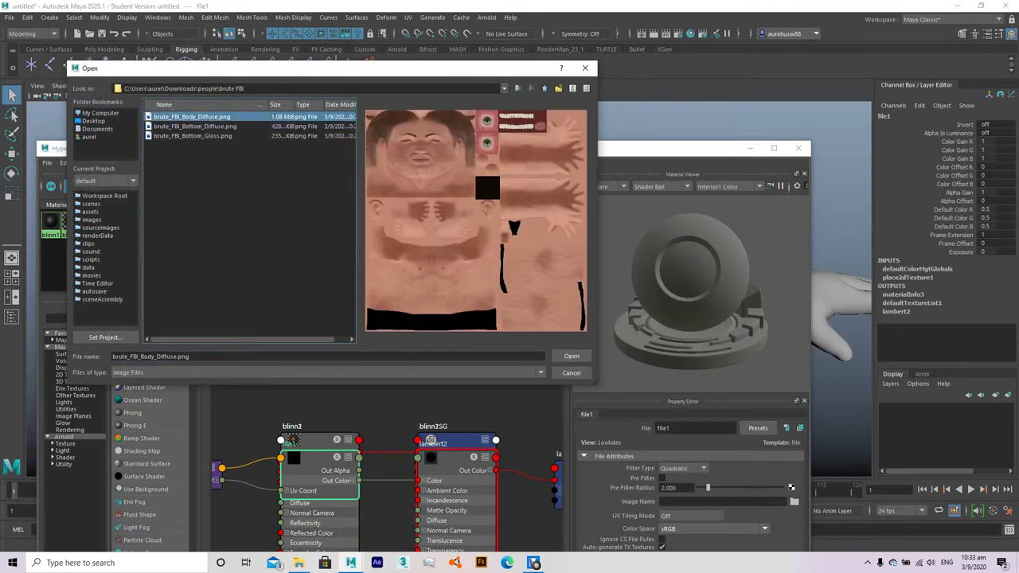
pyautogui.press('Return')
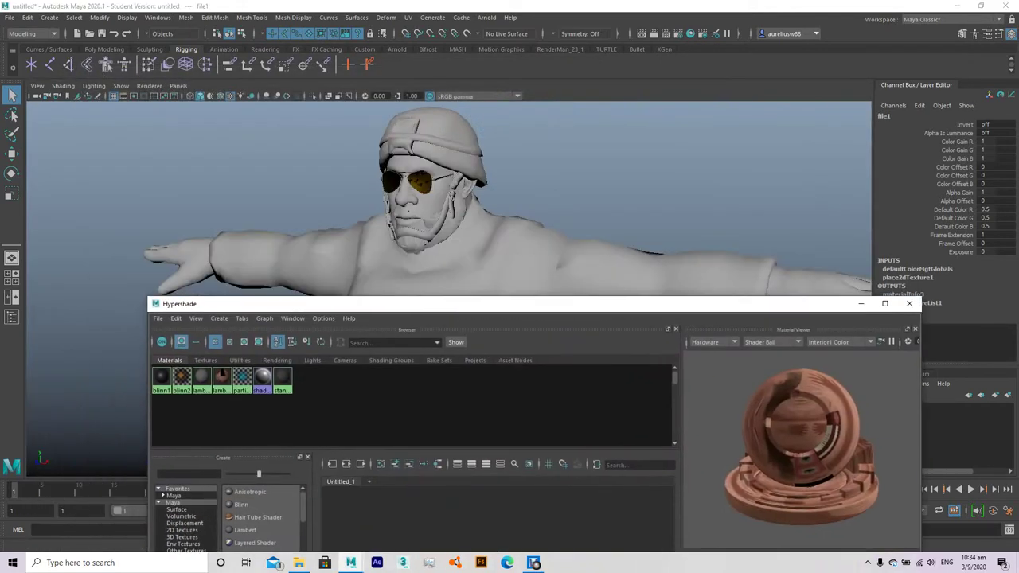
# Assign the skin-textured lambert2 material to the character's body and gloves meshes and display textures in the viewport.
pyautogui.click(446, 191)
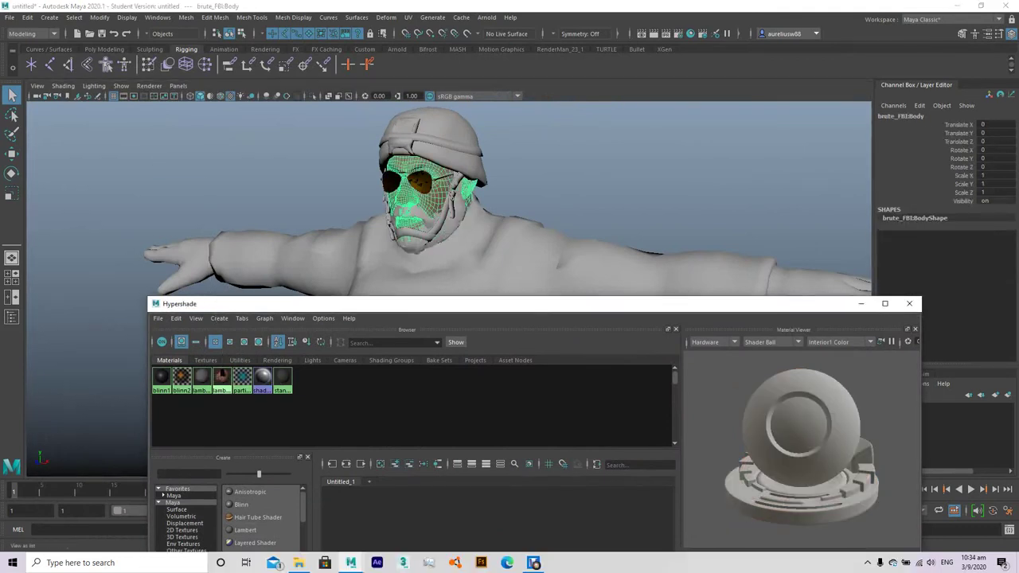
pyautogui.moveTo(263, 380); pyautogui.dragTo(172, 255, button='middle')
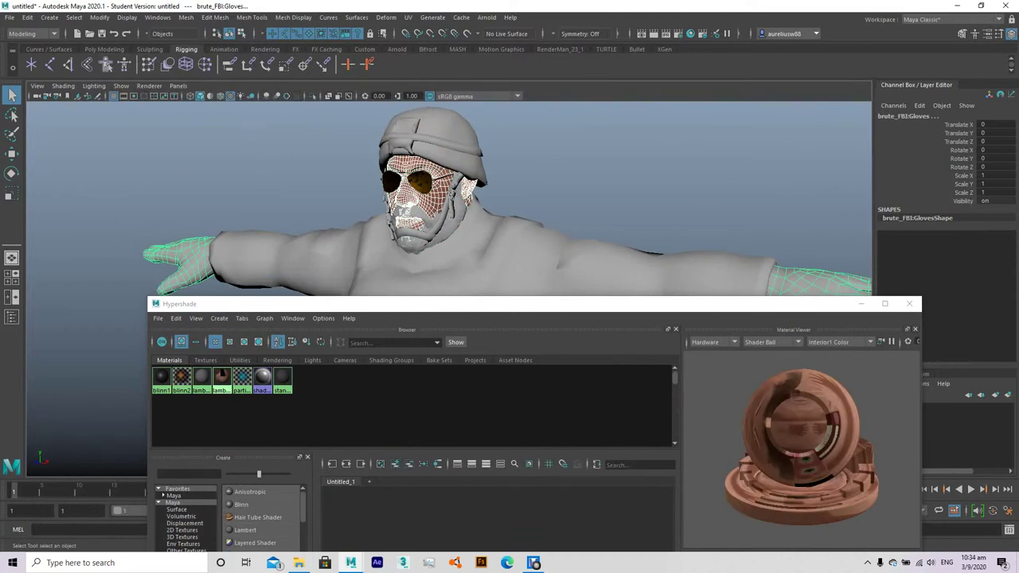
pyautogui.press('f')
pyautogui.scroll(3, 422, 238)
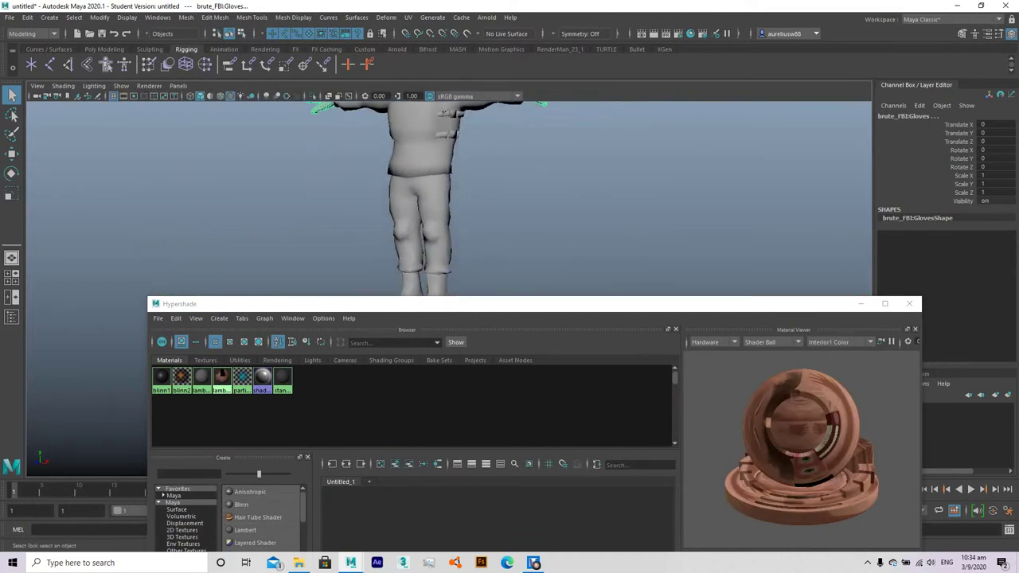
pyautogui.scroll(-3, 422, 199)
pyautogui.rightClick(263, 378)
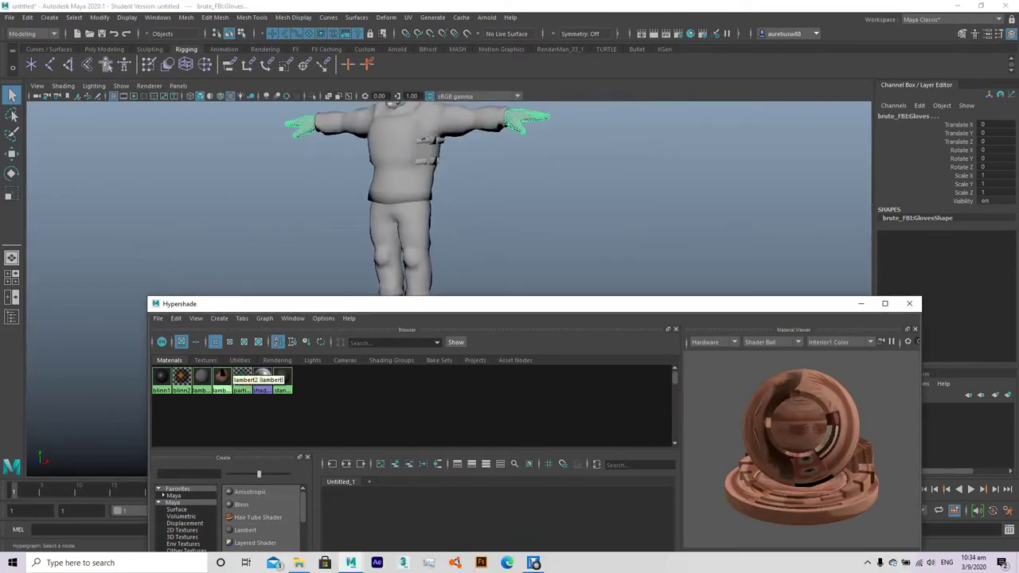
pyautogui.scroll(5, 422, 199)
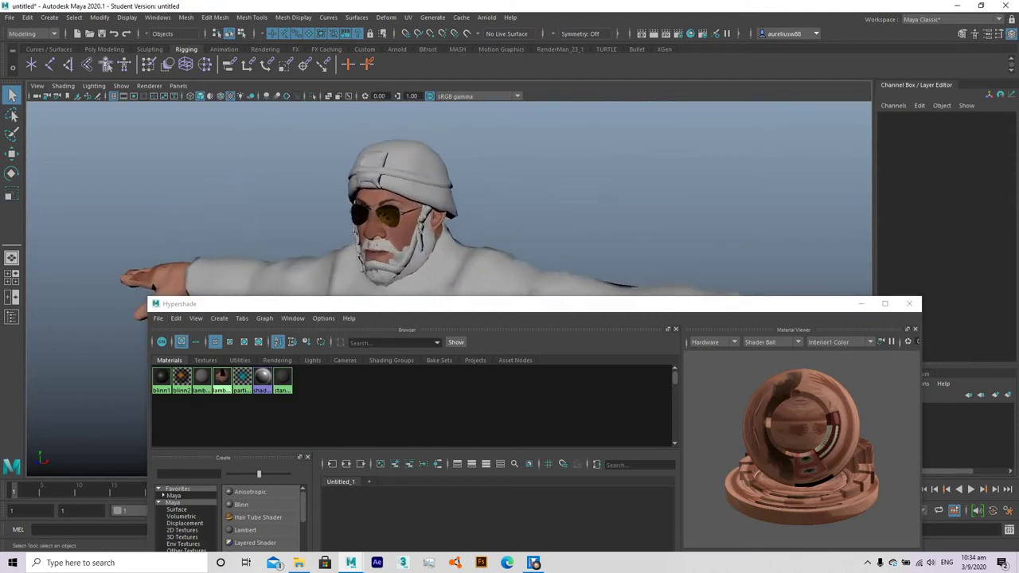
pyautogui.scroll(3, 422, 200)
# Create a black Lambert material and assign it to the character's beard and moustache.
pyautogui.click(231, 221)
pyautogui.keyDown('alt'); pyautogui.moveTo(477, 199); pyautogui.dragTo(533, 199); pyautogui.keyUp('alt')
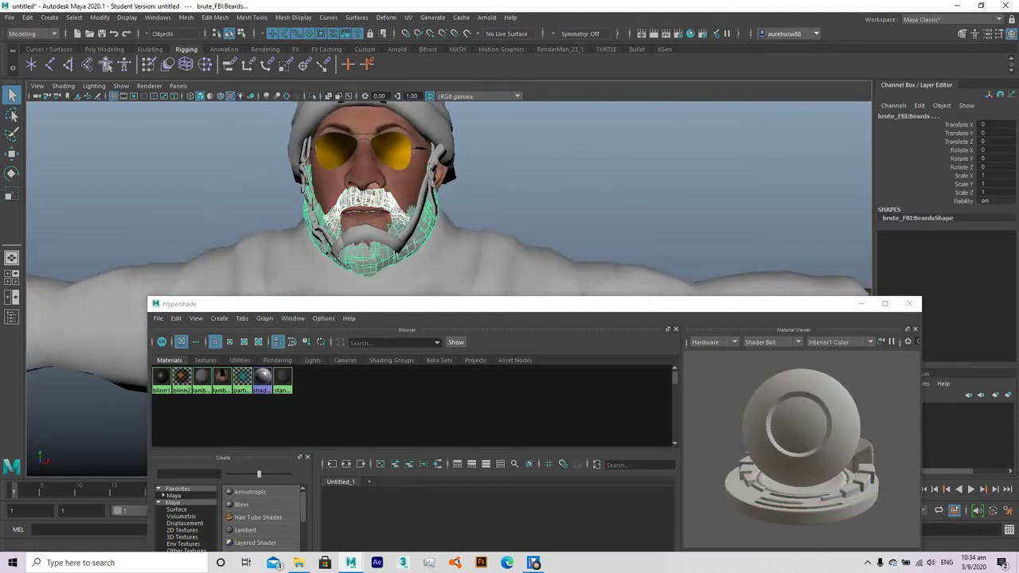
pyautogui.click(367, 199)
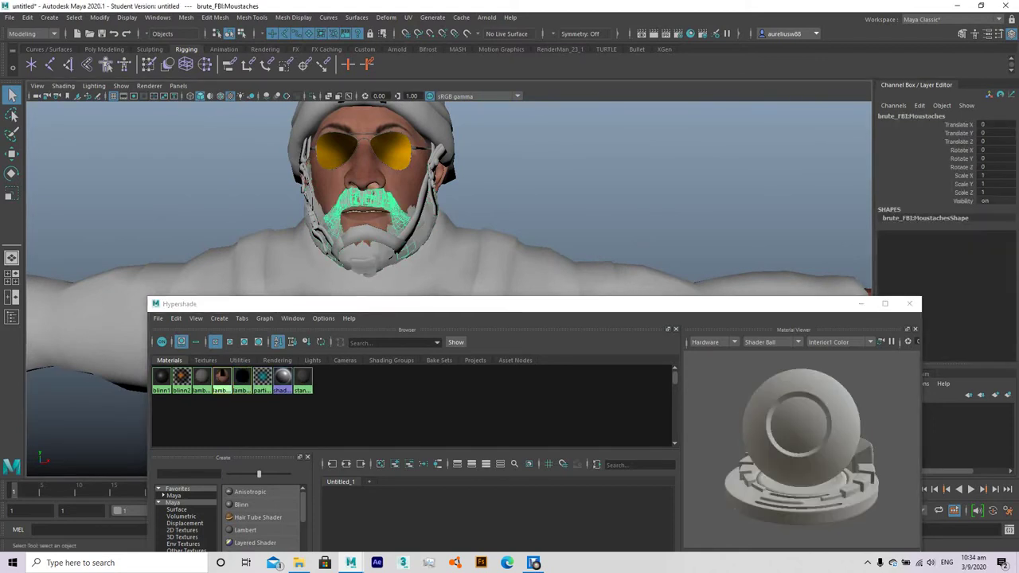
pyautogui.click(366, 171)
pyautogui.click(366, 197)
pyautogui.moveTo(242, 380); pyautogui.dragTo(366, 199, button='middle')
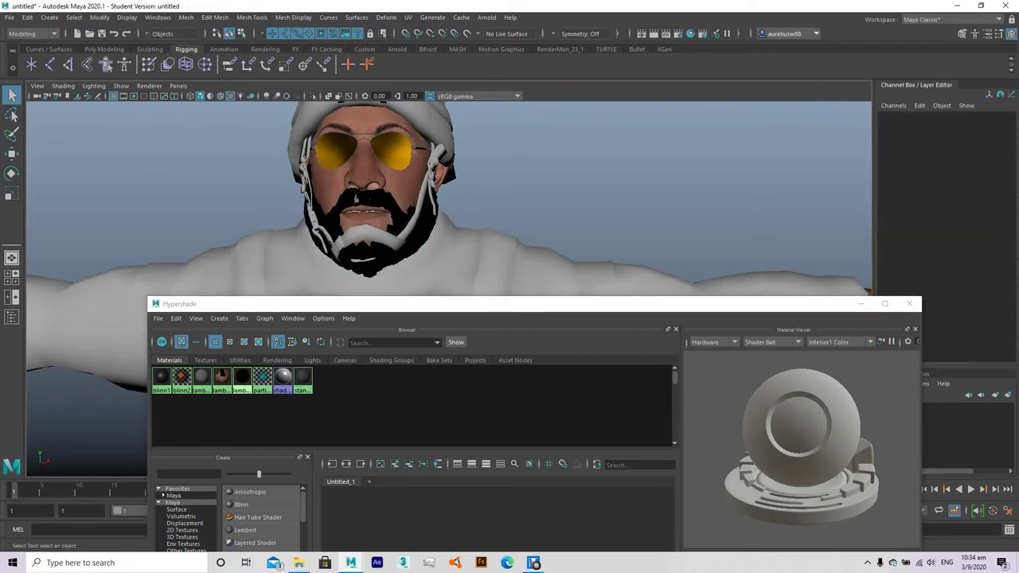
# Create another Lambert material, lambert4, and load brute_FBI_Bottom_Diffuse.png as its color texture.
pyautogui.keyDown('alt'); pyautogui.moveTo(366, 199); pyautogui.dragTo(525, 209); pyautogui.keyUp('alt')
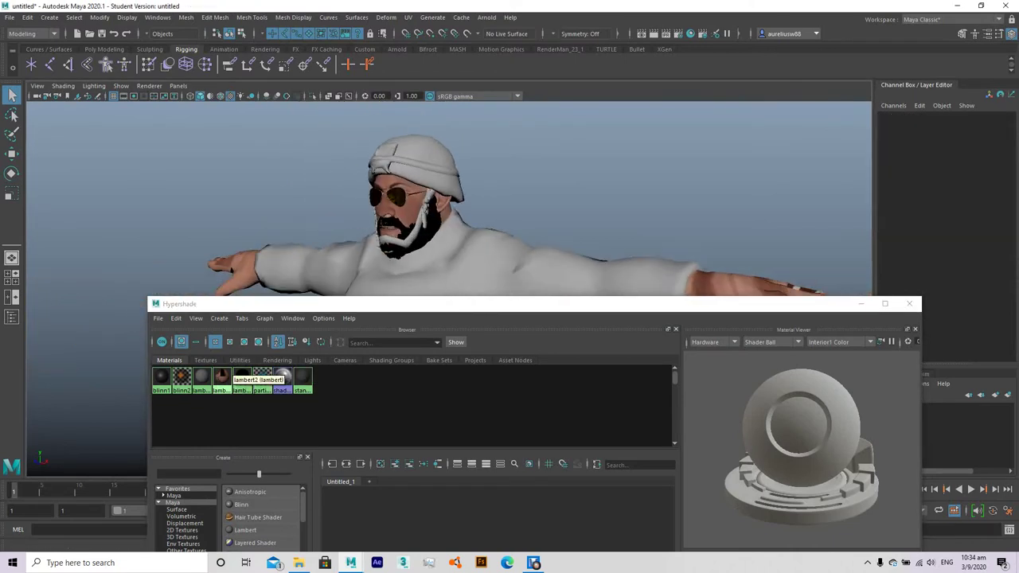
pyautogui.click(245, 529)
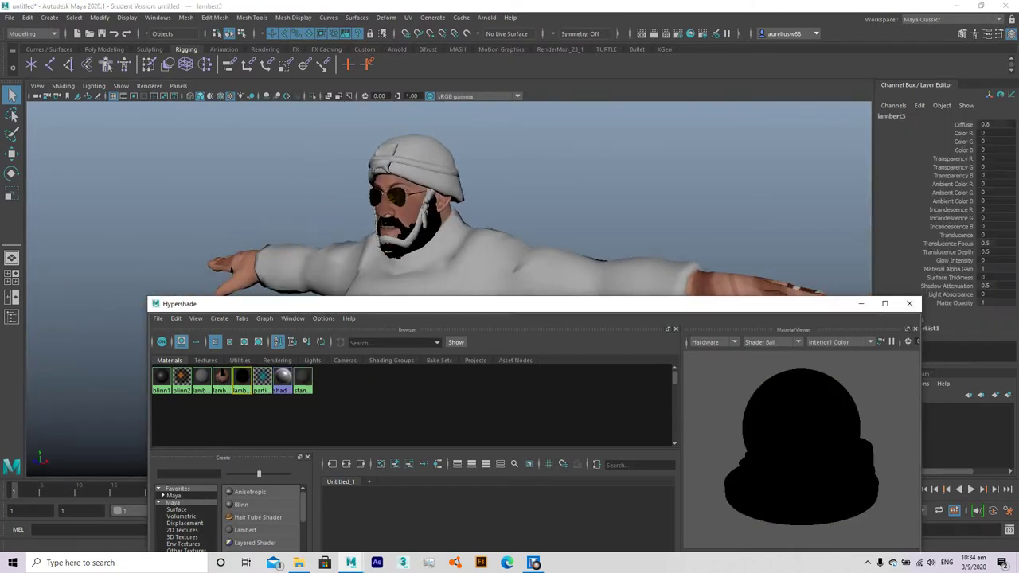
pyautogui.moveTo(314, 303); pyautogui.dragTo(213, 150)
pyautogui.click(802, 469)
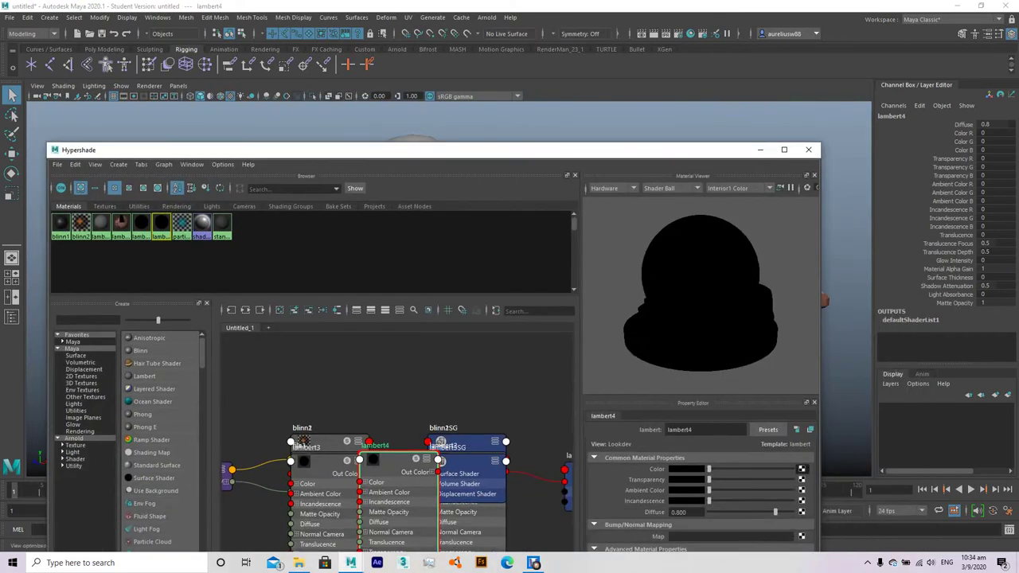
pyautogui.click(431, 278)
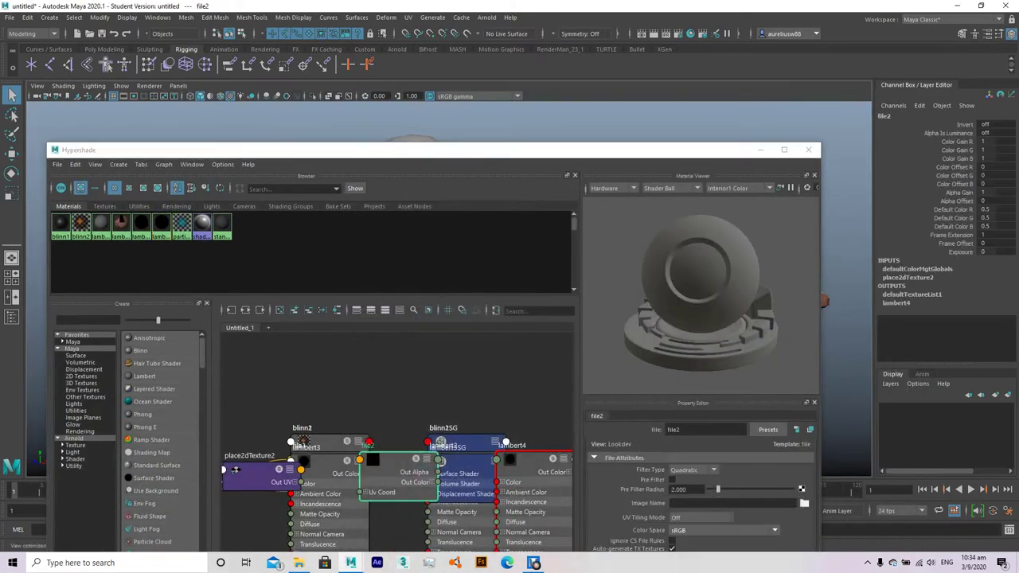
pyautogui.click(804, 504)
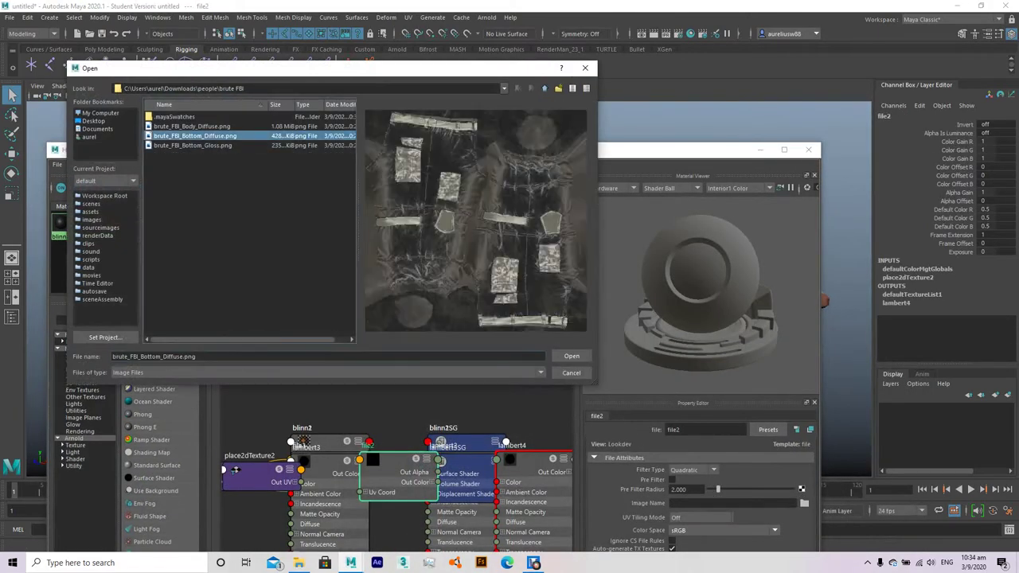
pyautogui.click(195, 135)
pyautogui.click(572, 356)
# Assign the camouflage-textured lambert4 material to the character's trousers.
pyautogui.moveTo(356, 153); pyautogui.dragTo(428, 368)
pyautogui.click(430, 315)
pyautogui.press('f')
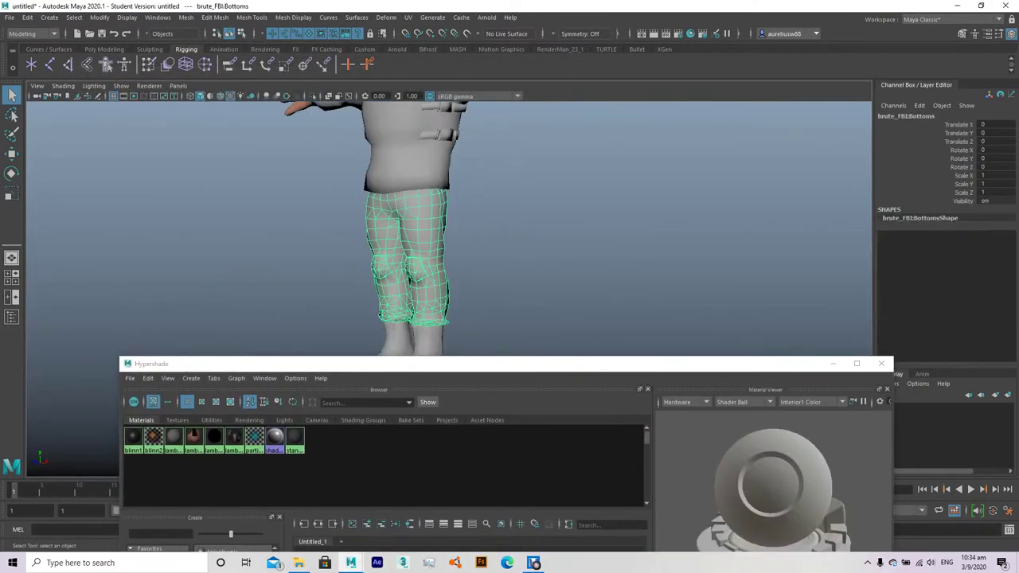
pyautogui.press('6')
pyautogui.scroll(-3, 452, 227)
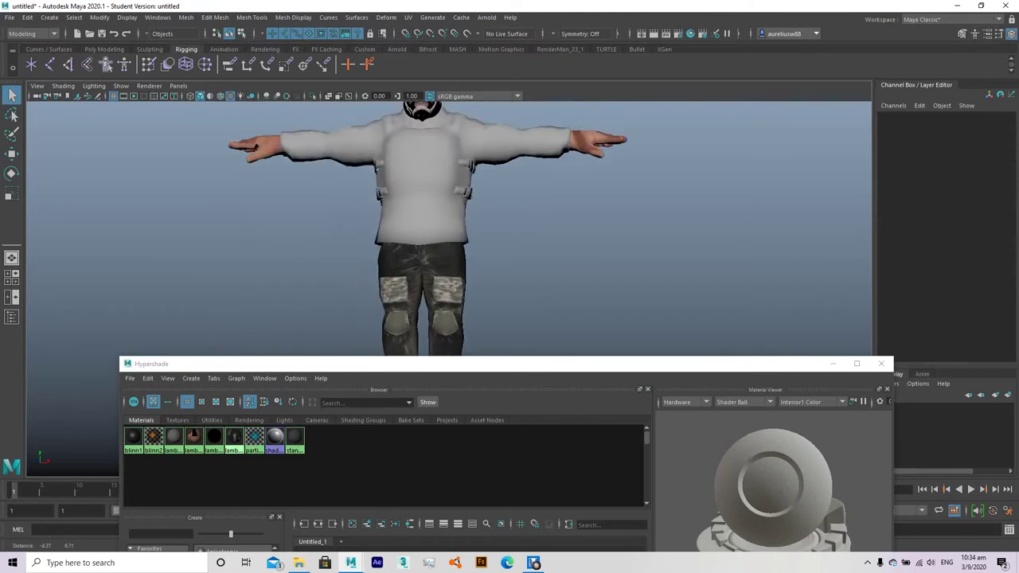
# Assign the camouflage-textured lambert4 material to the character's jacket as well.
pyautogui.click(437, 215)
pyautogui.moveTo(234, 436); pyautogui.dragTo(413, 232, button='middle')
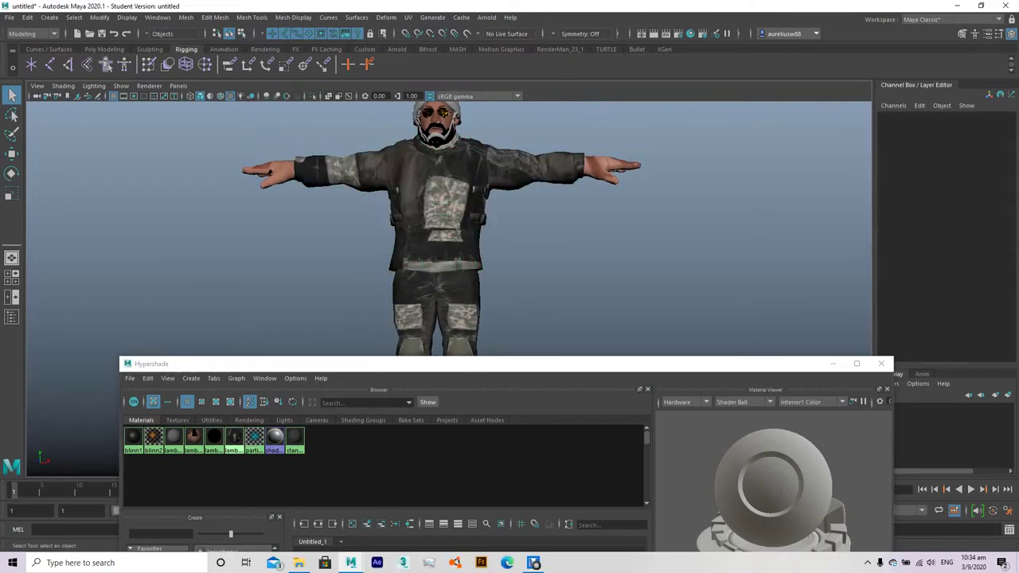
pyautogui.keyDown('alt'); pyautogui.moveTo(413, 232); pyautogui.dragTo(446, 232); pyautogui.keyUp('alt')
# Apply a planar UV projection to the character's jacket mesh.
pyautogui.click(436, 209)
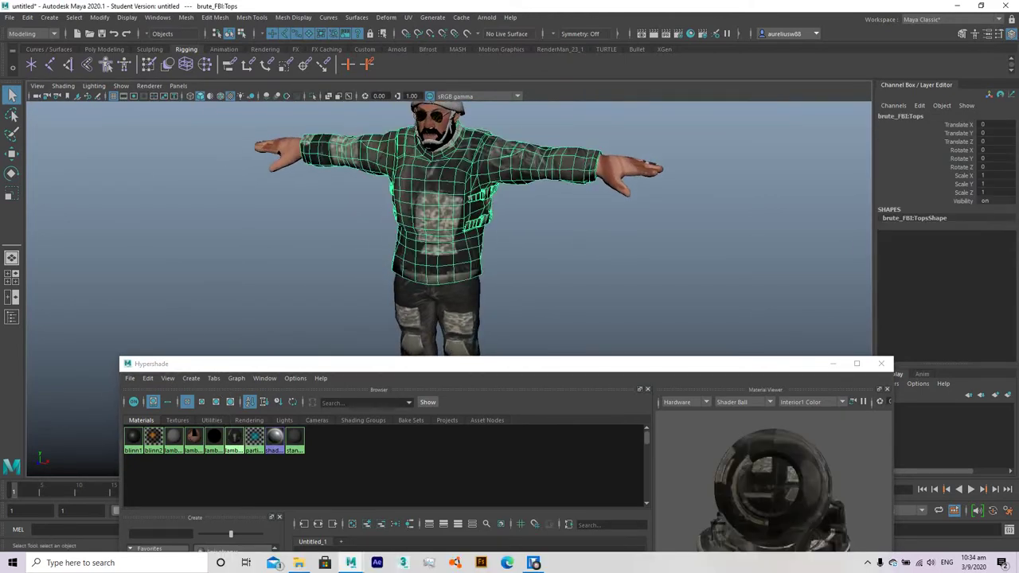
pyautogui.keyDown('shift'); pyautogui.rightClick(436, 208); pyautogui.keyUp('shift')
pyautogui.moveTo(405, 341)
pyautogui.click(534, 360)
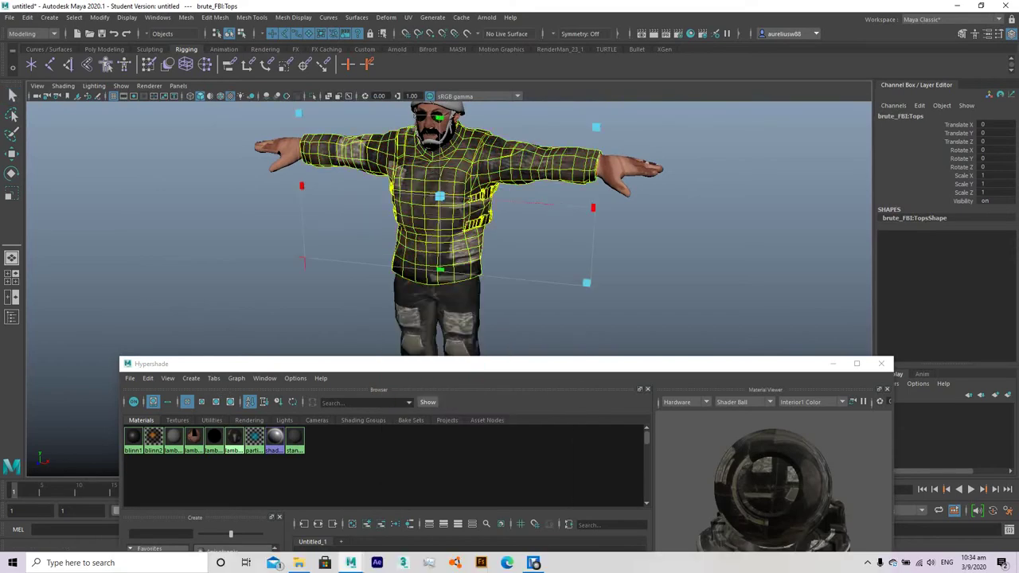
# Enlarge the jacket's planar projection to about 952 wide and 489 high, spreading the camouflage texture over a larger scale.
pyautogui.scroll(-3, 533, 361)
pyautogui.scroll(3, 477, 239)
pyautogui.rightClick(546, 200)
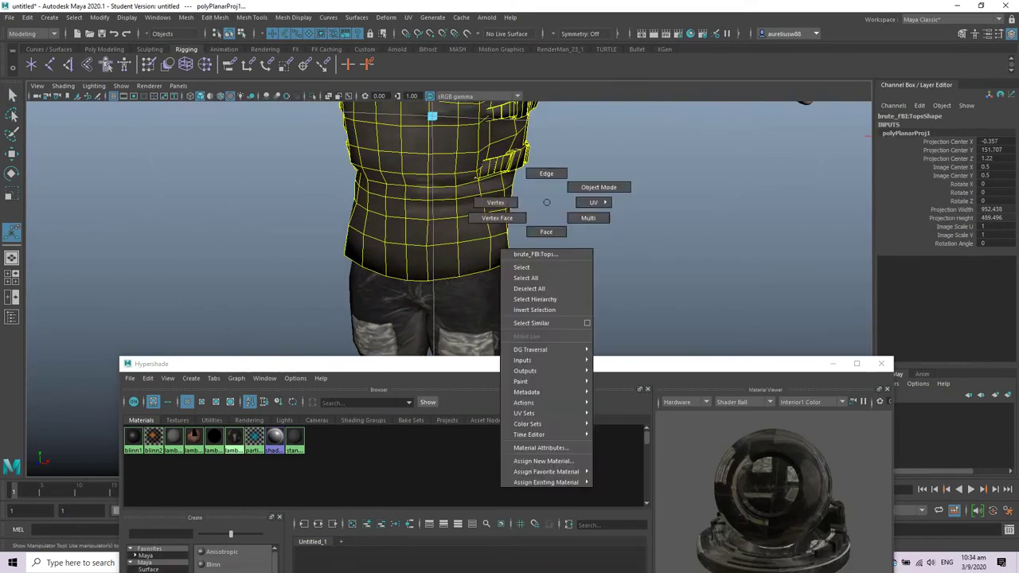
pyautogui.press('q')
pyautogui.scroll(2, 484, 244)
pyautogui.scroll(-5, 478, 239)
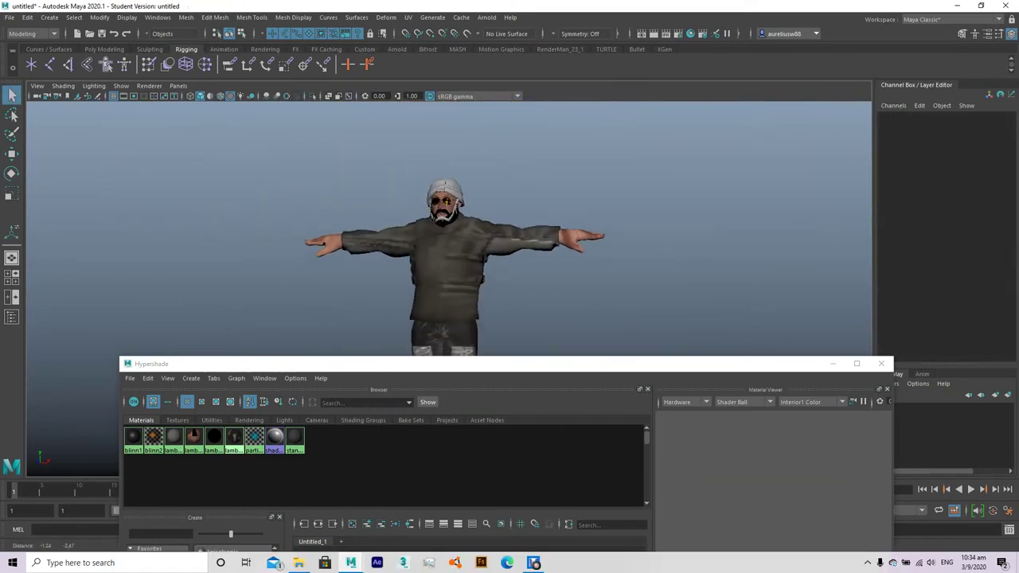
# Examine the rescaled camouflage texture on the jacket's front, side and sleeves.
pyautogui.keyDown('alt'); pyautogui.moveTo(478, 239); pyautogui.dragTo(509, 295); pyautogui.keyUp('alt')
pyautogui.click(446, 262)
pyautogui.click(717, 239)
pyautogui.keyDown('alt'); pyautogui.moveTo(717, 239); pyautogui.dragTo(697, 199); pyautogui.keyUp('alt')
pyautogui.moveTo(548, 364); pyautogui.dragTo(539, 419)
pyautogui.scroll(3, 454, 239)
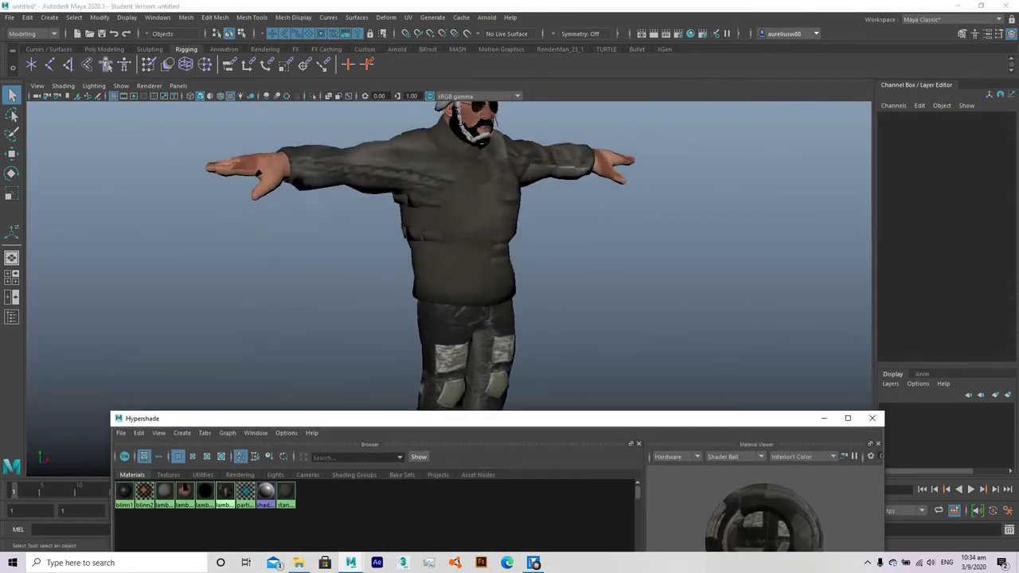
pyautogui.click(263, 489)
pyautogui.click(446, 239)
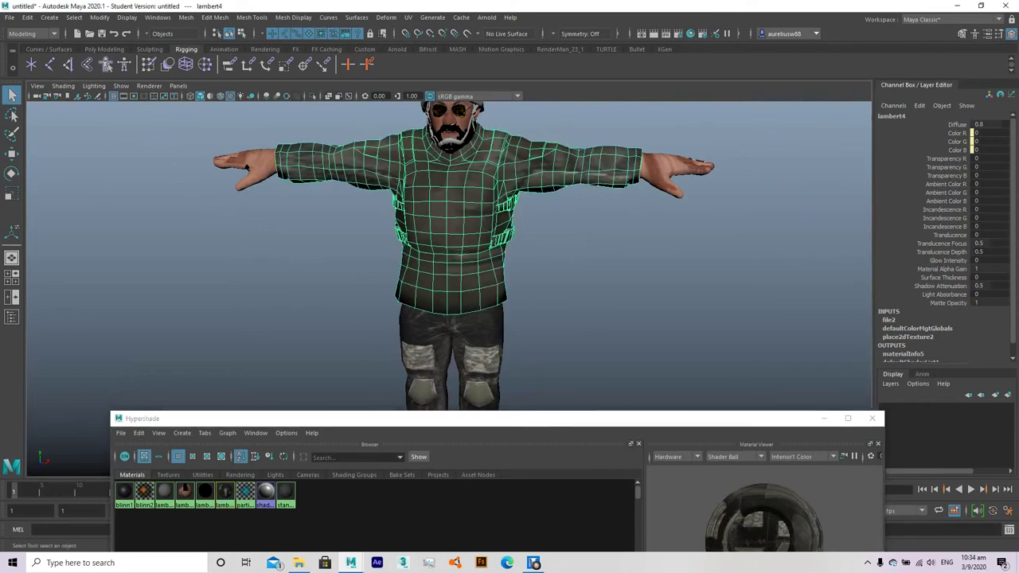
pyautogui.scroll(3, 446, 239)
pyautogui.click(225, 491)
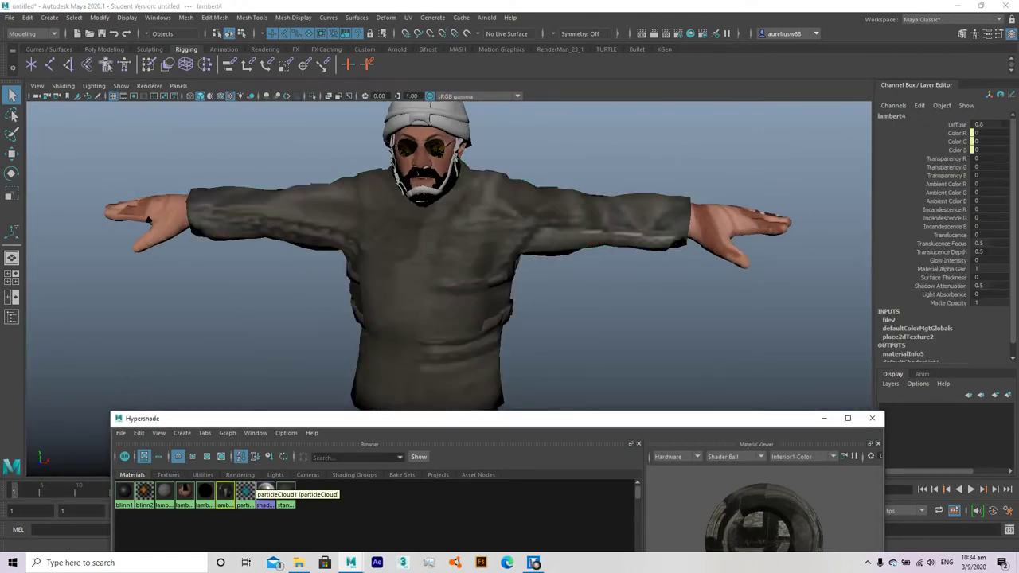
# Create another Lambert material and map its color to a file texture.
pyautogui.moveTo(477, 418); pyautogui.dragTo(406, 185)
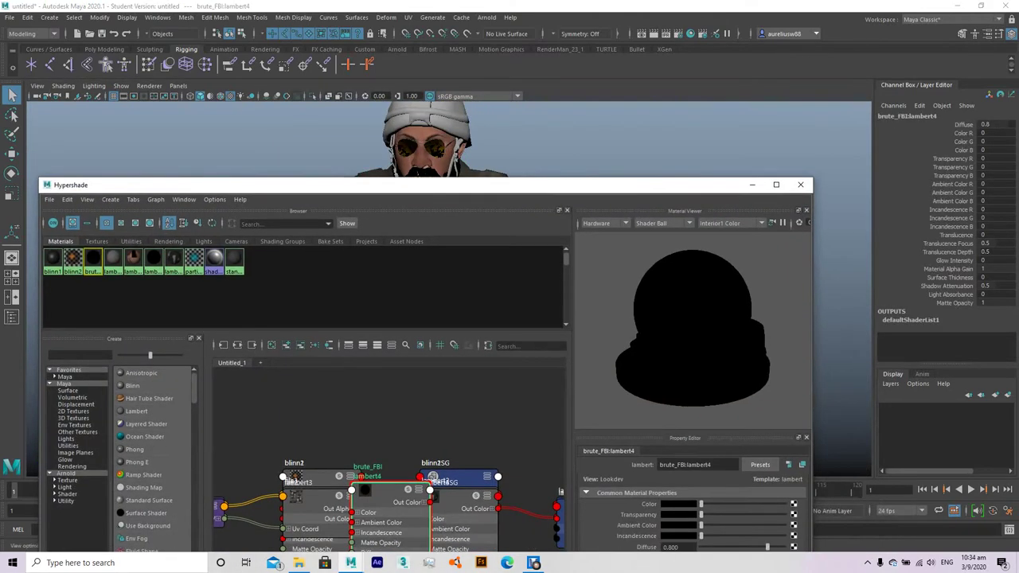
pyautogui.click(794, 504)
pyautogui.click(430, 278)
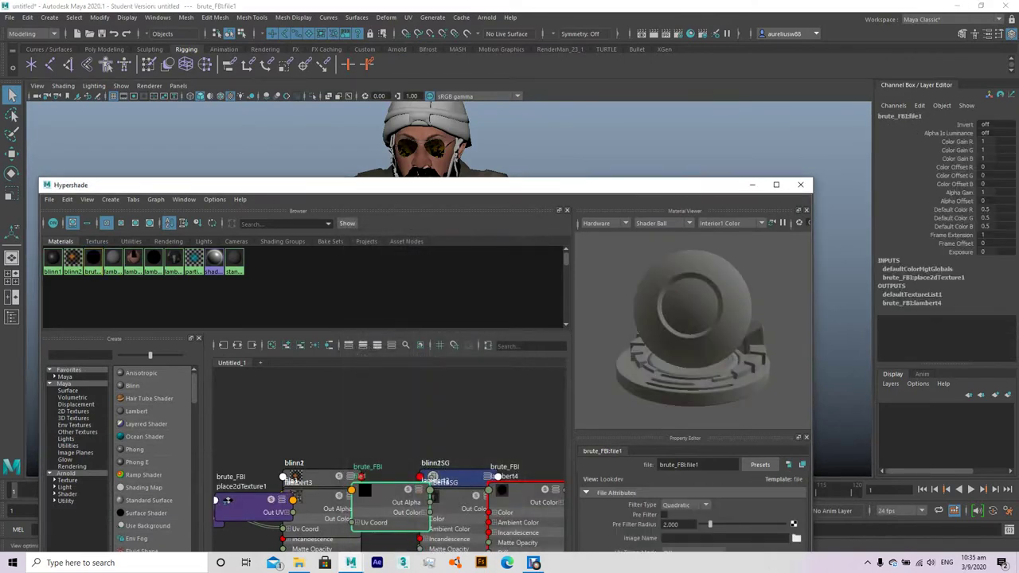
# Load FBI logo.png from the Downloads\csa folder as the image of the new color texture.
pyautogui.click(796, 538)
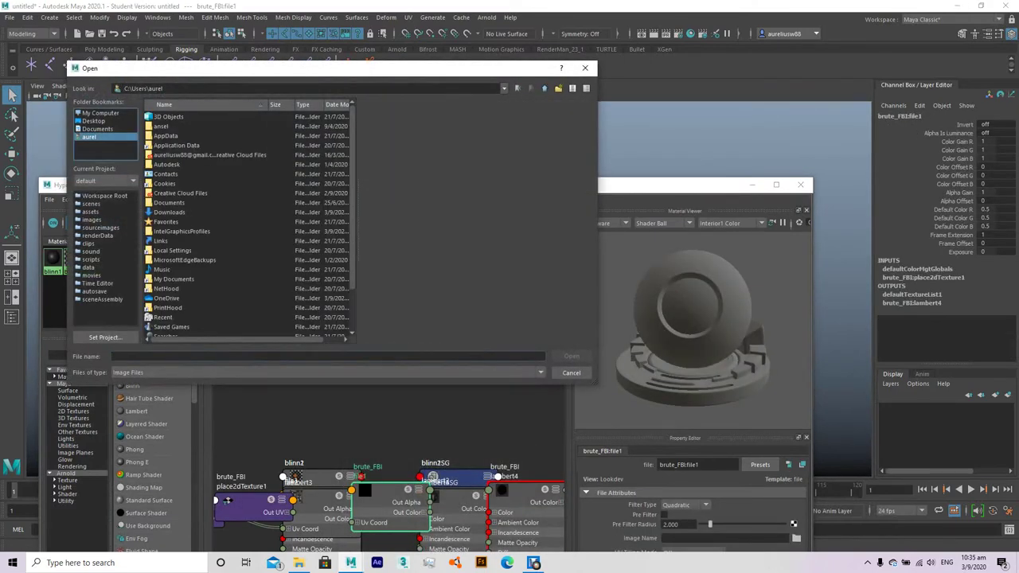
pyautogui.doubleClick(169, 202)
pyautogui.click(88, 137)
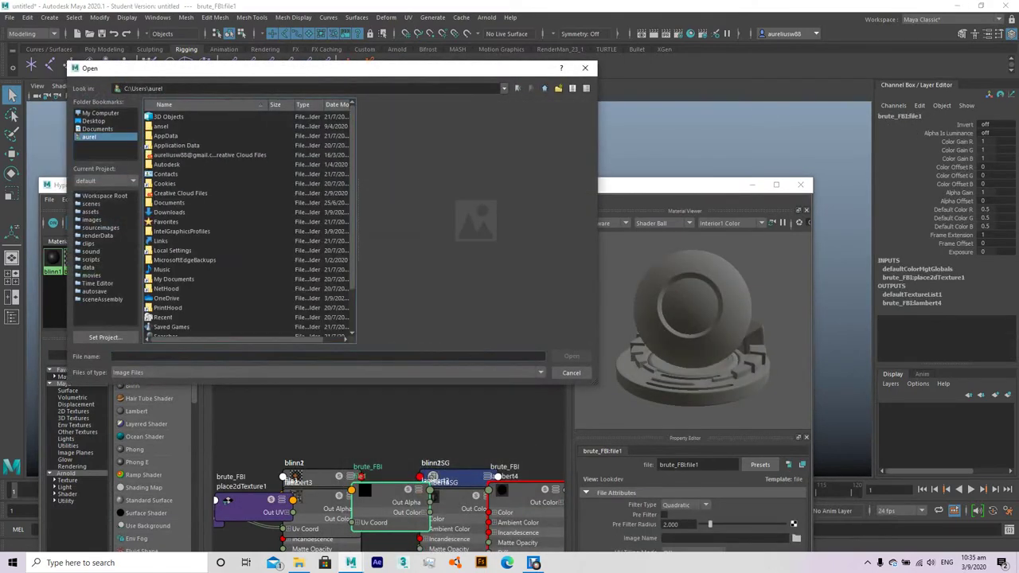
pyautogui.doubleClick(169, 211)
pyautogui.doubleClick(167, 154)
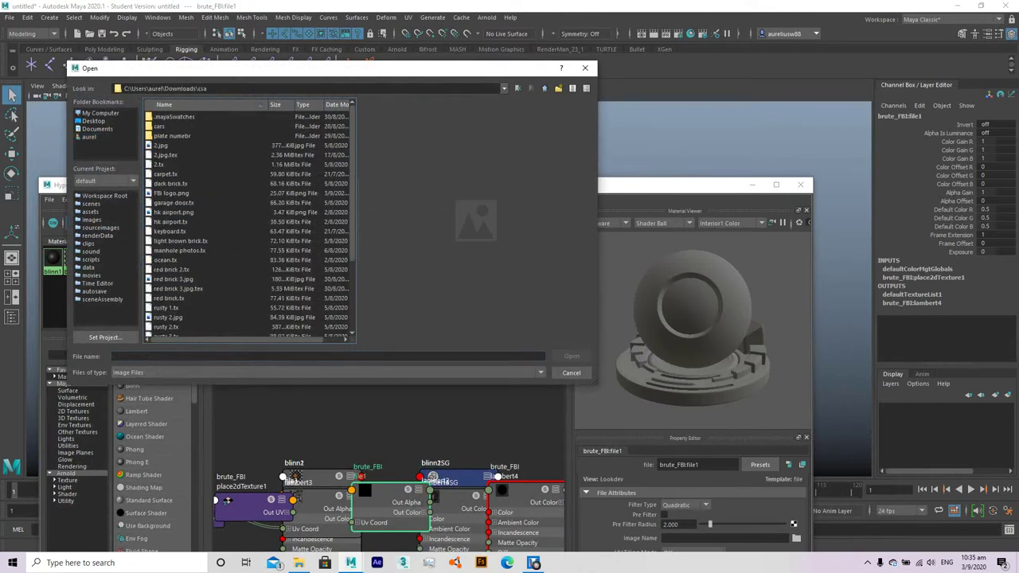
pyautogui.scroll(-3, 247, 222)
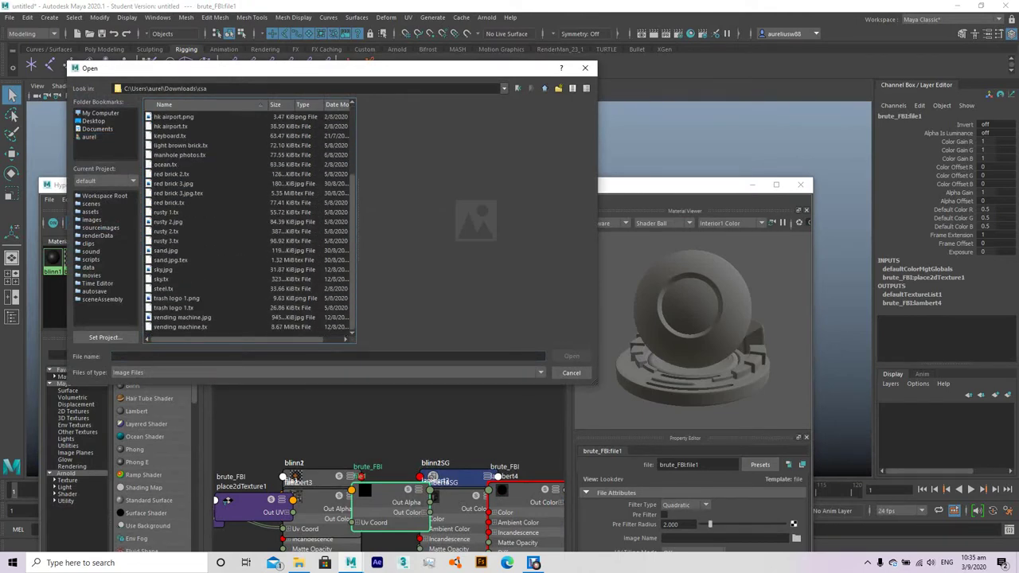
pyautogui.click(326, 373)
pyautogui.click(326, 387)
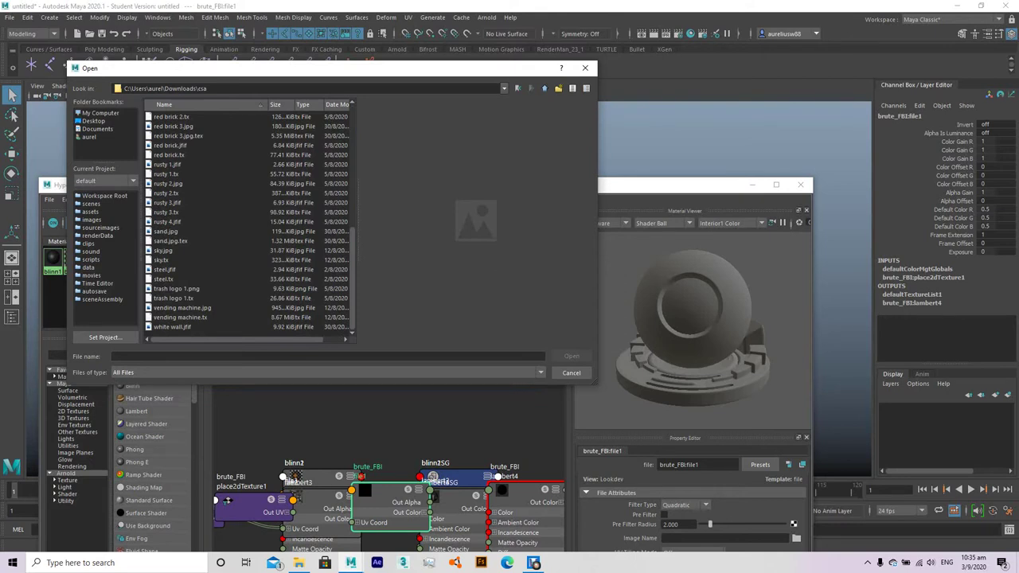
pyautogui.scroll(4, 250, 226)
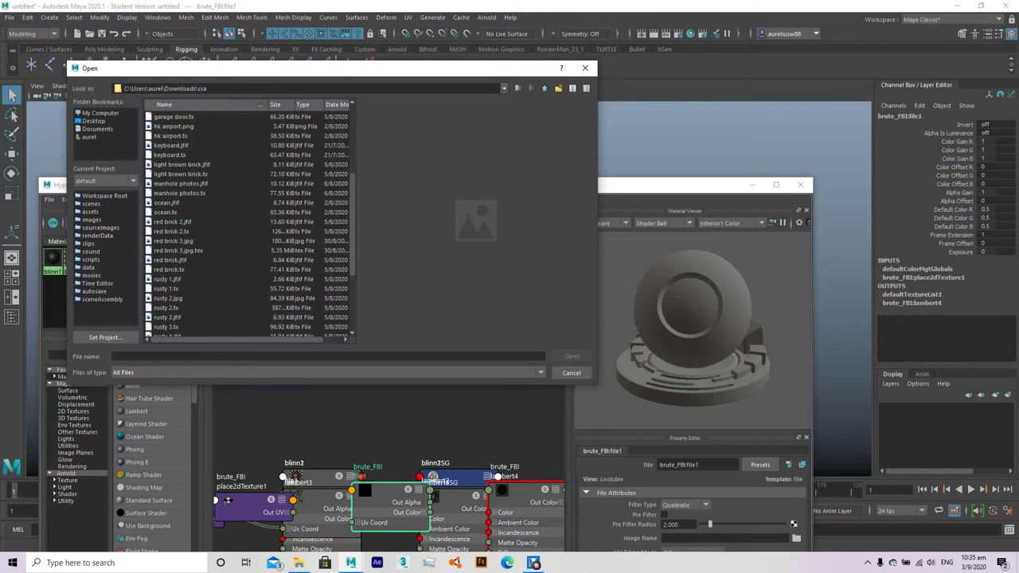
pyautogui.scroll(4, 250, 226)
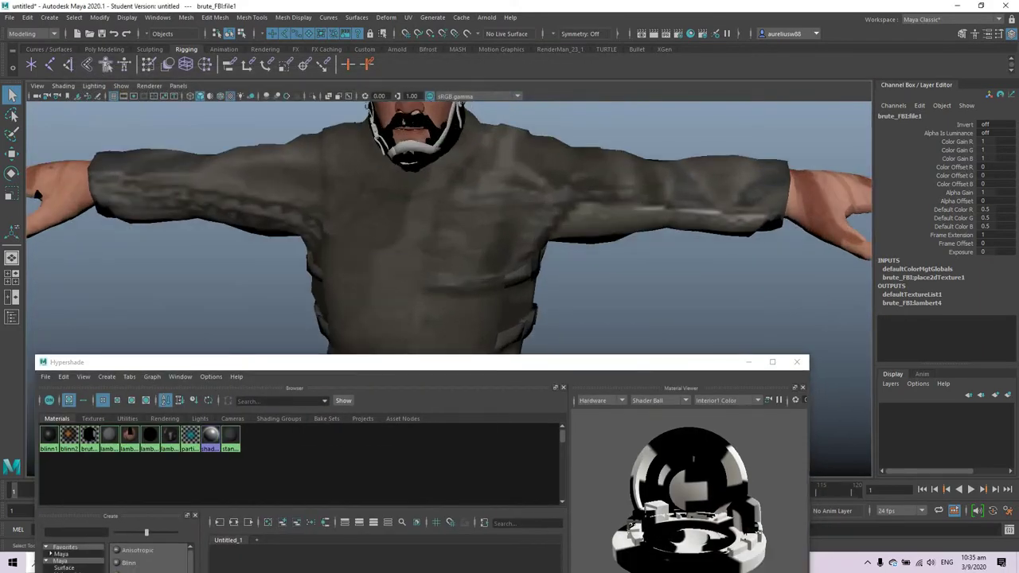
# Apply a planar UV projection along the Y axis to a small patch of faces on the character's left upper sleeve.
pyautogui.press('F11')
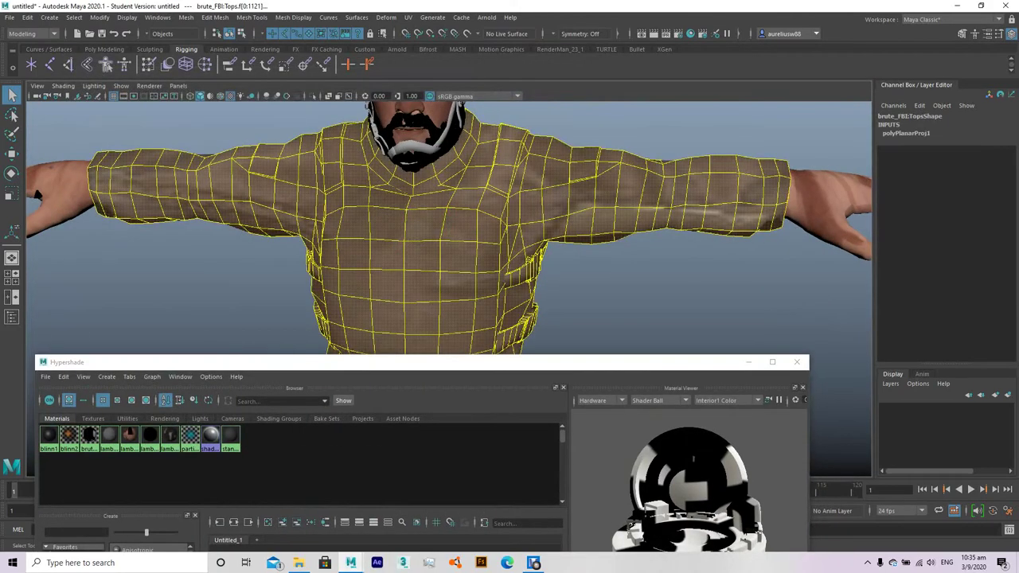
pyautogui.click(467, 230)
pyautogui.keyDown('alt'); pyautogui.moveTo(467, 230); pyautogui.dragTo(549, 211); pyautogui.keyUp('alt')
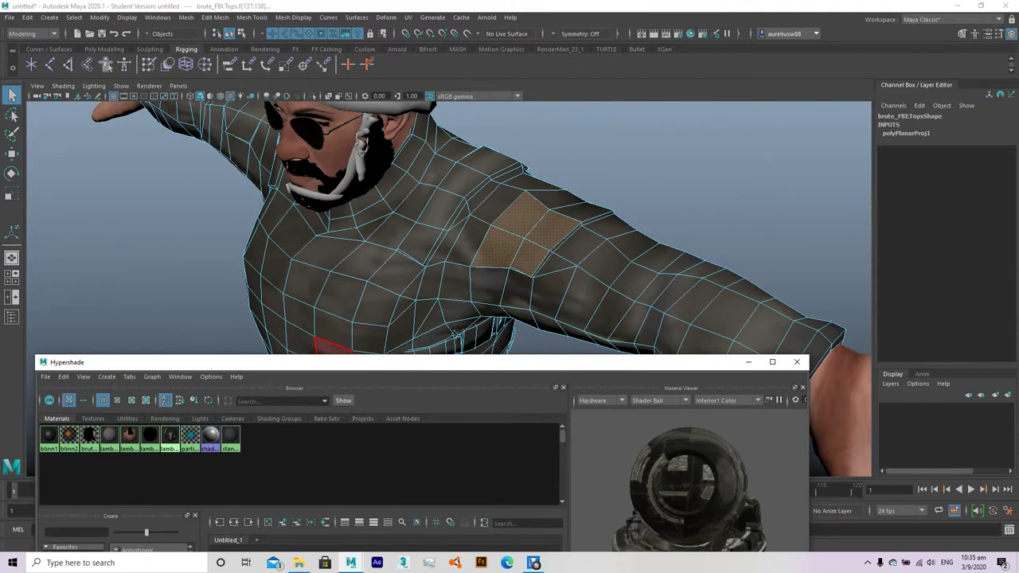
pyautogui.keyDown('shift'); pyautogui.moveTo(526, 227); pyautogui.dragTo(613, 453, button='right'); pyautogui.keyUp('shift')
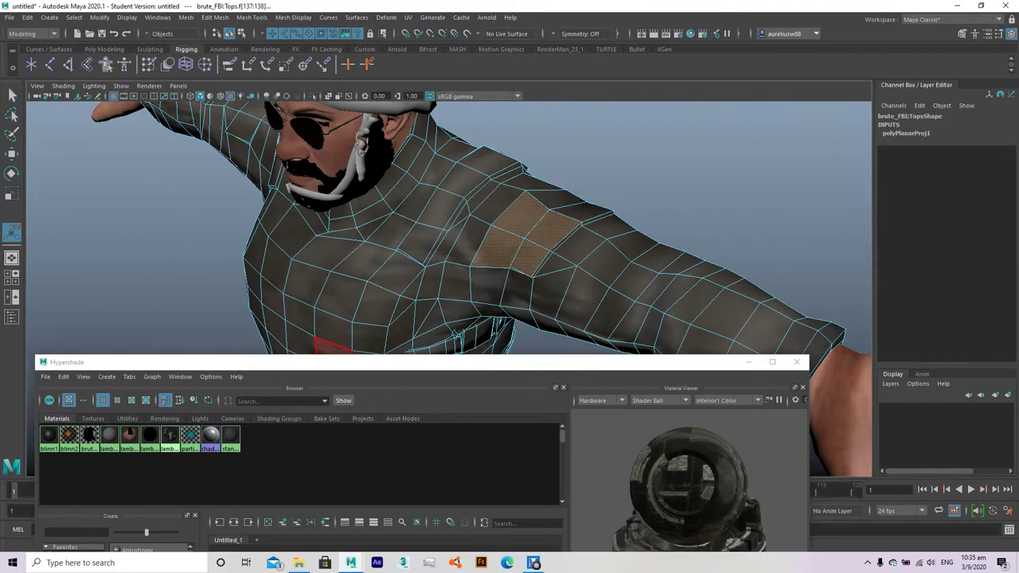
pyautogui.press('f')
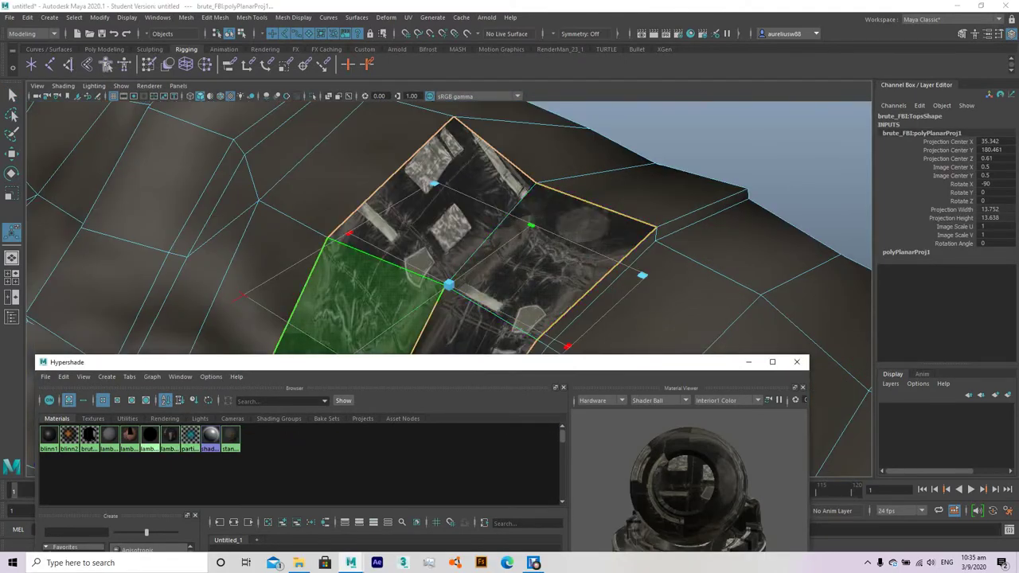
# Assign the FBI logo material to the selected sleeve faces.
pyautogui.scroll(-10, 446, 271)
pyautogui.keyDown('alt'); pyautogui.moveTo(446, 239); pyautogui.dragTo(434, 282); pyautogui.keyUp('alt')
pyautogui.moveTo(91, 434); pyautogui.dragTo(434, 239, button='middle')
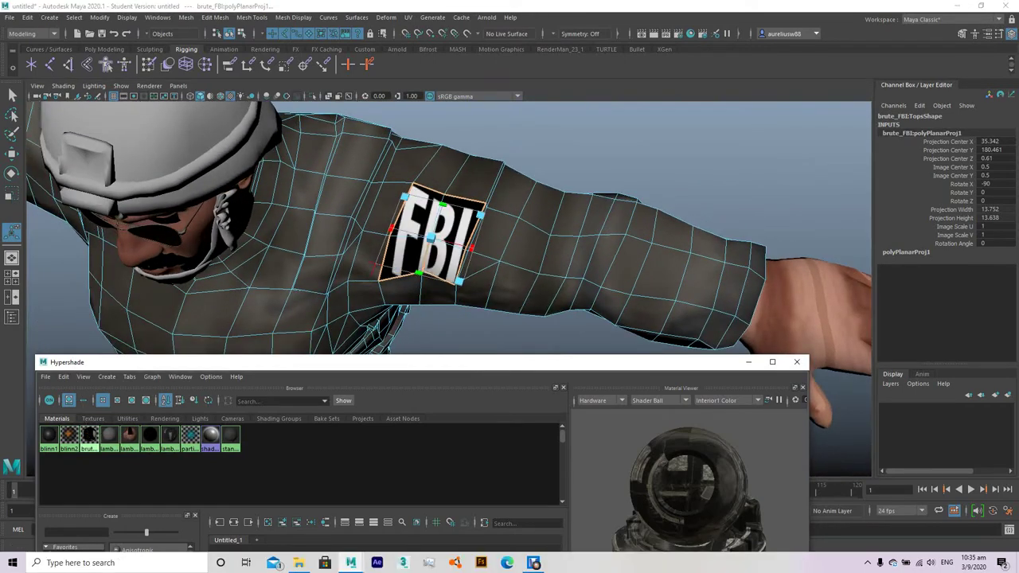
# Shrink the sleeve patch's planar projection to about 11.2 wide and 10.9 high and center the FBI logo within the faces.
pyautogui.keyDown('alt'); pyautogui.moveTo(434, 239); pyautogui.dragTo(446, 231); pyautogui.keyUp('alt')
pyautogui.moveTo(466, 283); pyautogui.dragTo(412, 254)
pyautogui.click(475, 224)
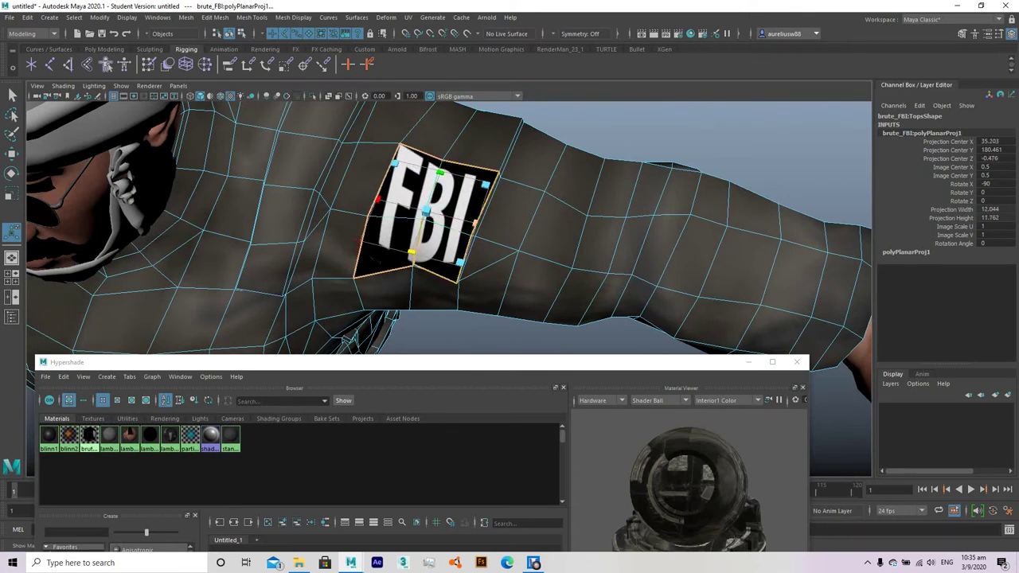
pyautogui.moveTo(474, 224); pyautogui.dragTo(427, 209)
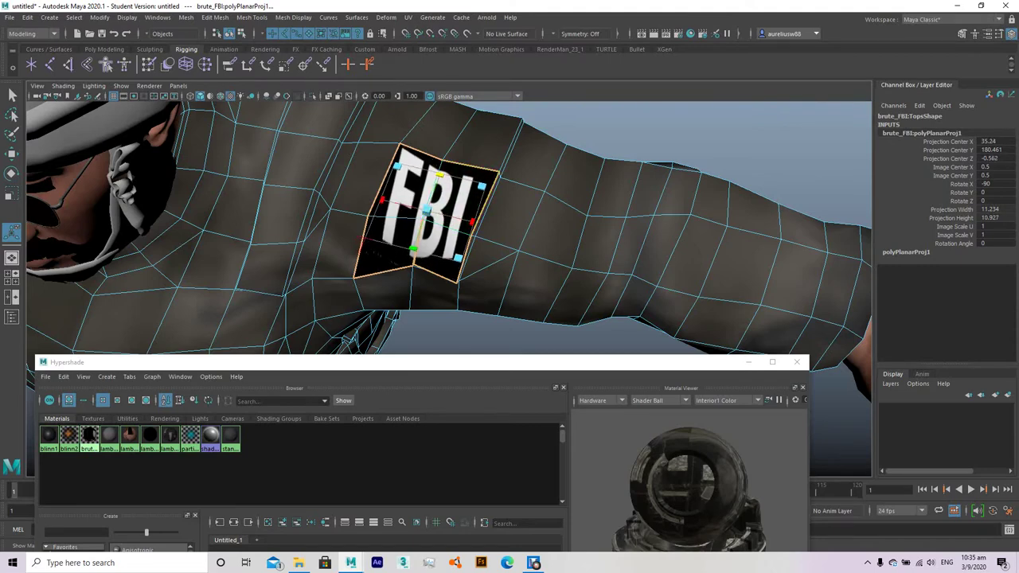
pyautogui.press('q')
pyautogui.scroll(-10, 448, 227)
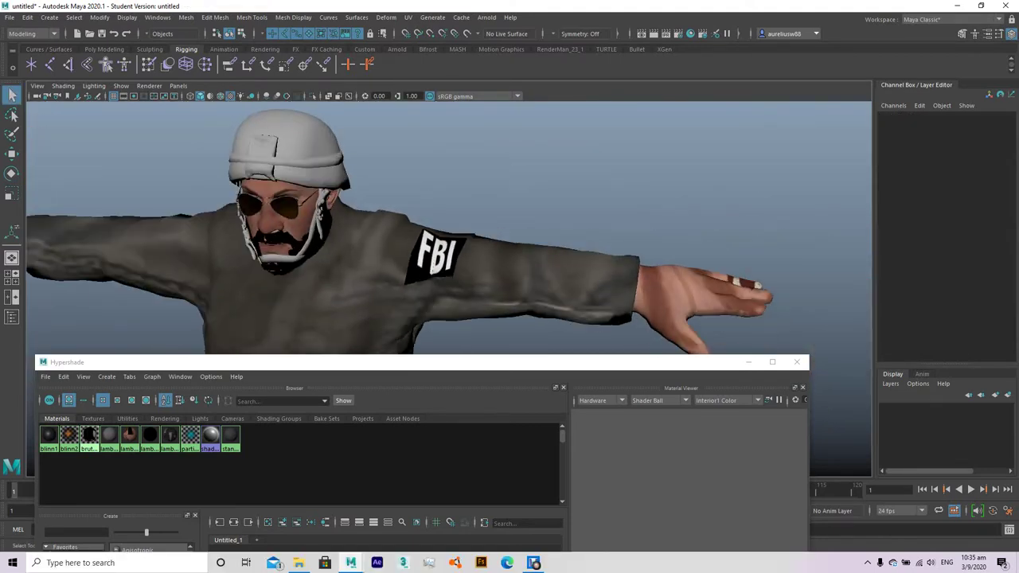
# Assign the camouflage-textured lambert4 material to the character's helmet.
pyautogui.scroll(-5, 449, 227)
pyautogui.keyDown('alt'); pyautogui.moveTo(448, 227); pyautogui.dragTo(485, 227); pyautogui.keyUp('alt')
pyautogui.scroll(4, 510, 227)
pyautogui.click(382, 143)
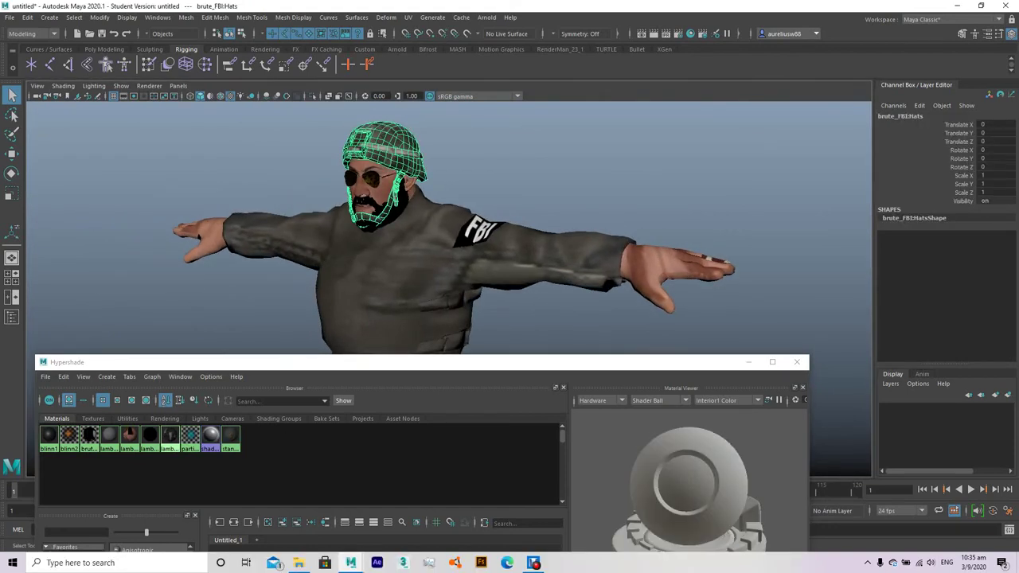
pyautogui.click(637, 175)
# Assign the camouflage-textured lambert4 material to the character's shoes.
pyautogui.scroll(-6, 449, 227)
pyautogui.keyDown('alt'); pyautogui.moveTo(448, 227); pyautogui.dragTo(464, 199); pyautogui.keyUp('alt')
pyautogui.click(460, 337)
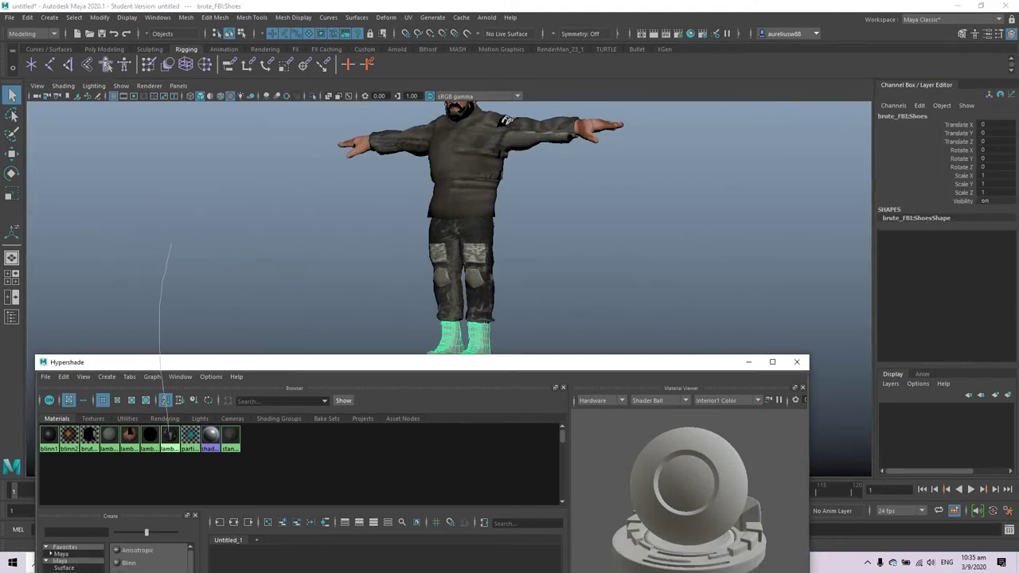
pyautogui.click(557, 318)
# Examine the textured helmet, face and FBI sleeve patch from the front and side.
pyautogui.moveTo(239, 363); pyautogui.dragTo(229, 454)
pyautogui.keyDown('alt'); pyautogui.moveTo(449, 239); pyautogui.dragTo(119, 229); pyautogui.keyUp('alt')
pyautogui.scroll(-3, 448, 239)
pyautogui.scroll(3, 433, 229)
pyautogui.scroll(3, 445, 279)
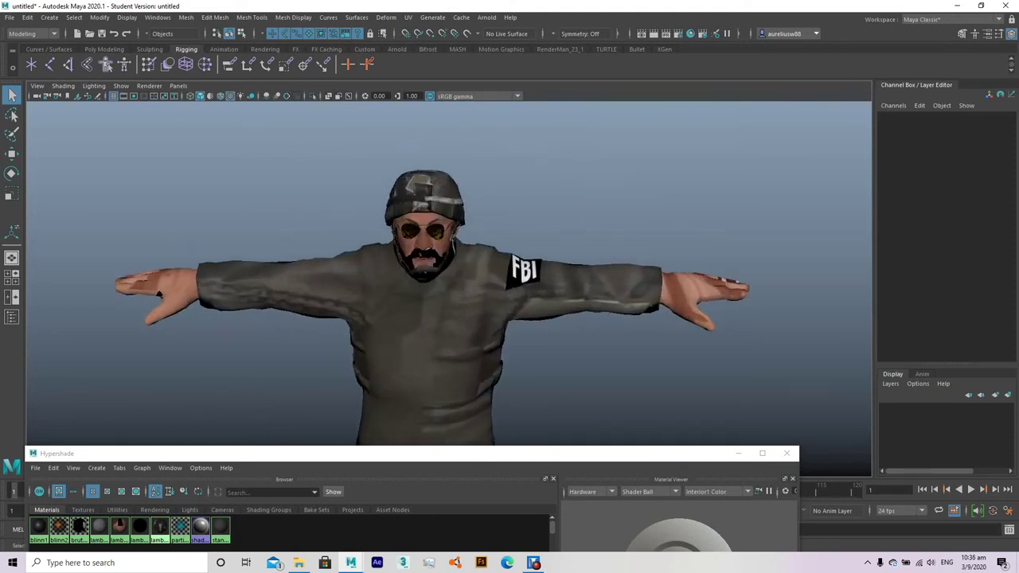
pyautogui.keyDown('alt'); pyautogui.moveTo(446, 279); pyautogui.dragTo(318, 231); pyautogui.keyUp('alt')
pyautogui.scroll(3, 446, 271)
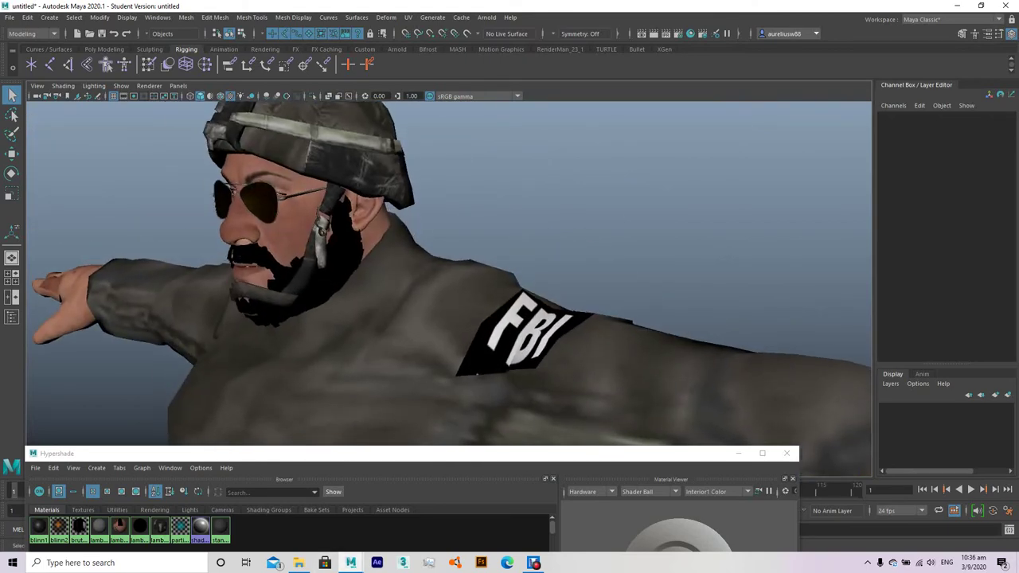
pyautogui.click(507, 563)
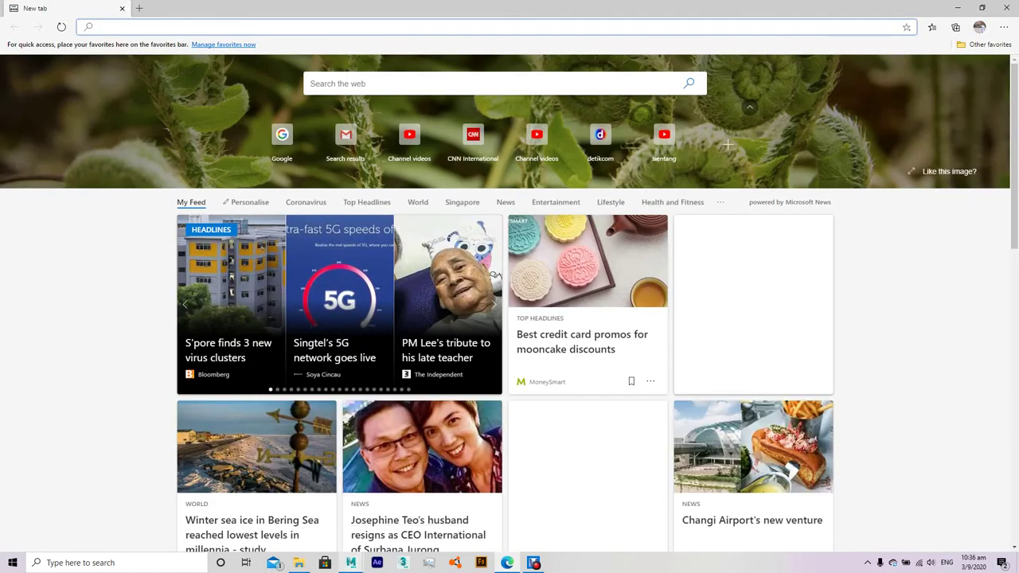
pyautogui.moveTo(351, 563)
pyautogui.click(446, 518)
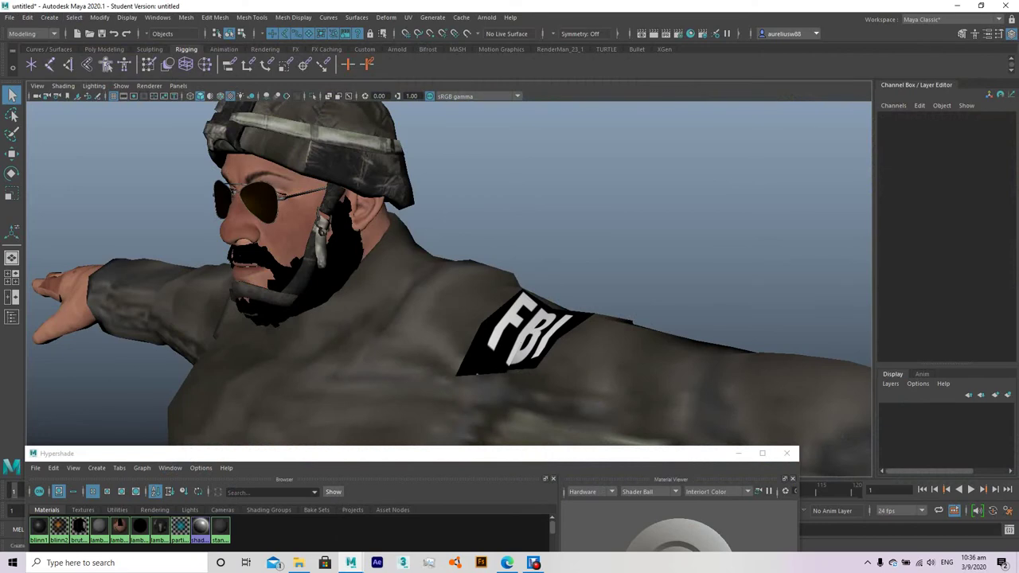
# Create a polygon disc under the character and scale it uniformly to about 1183 as a ground surface.
pyautogui.press('f')
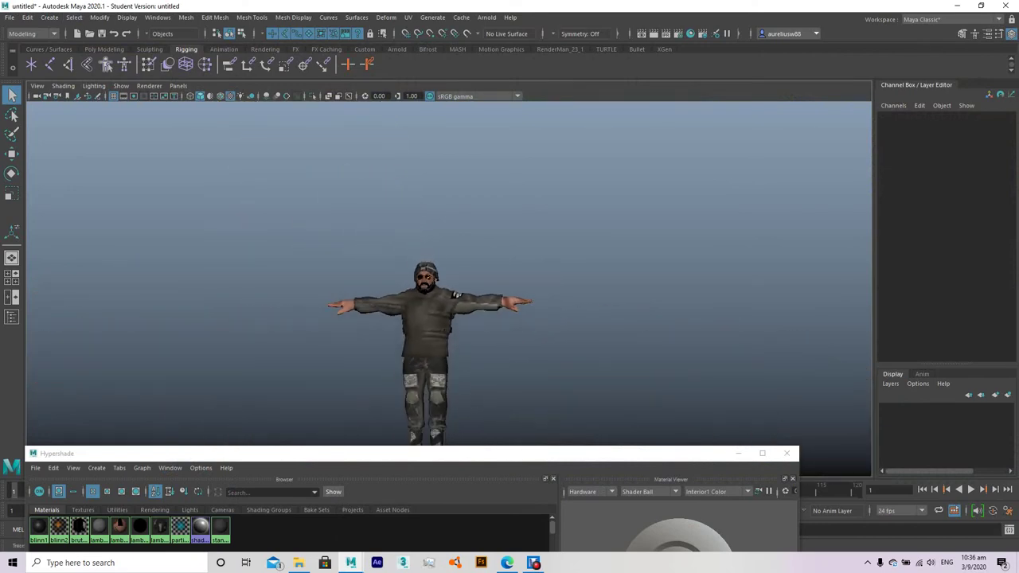
pyautogui.click(105, 49)
pyautogui.click(143, 64)
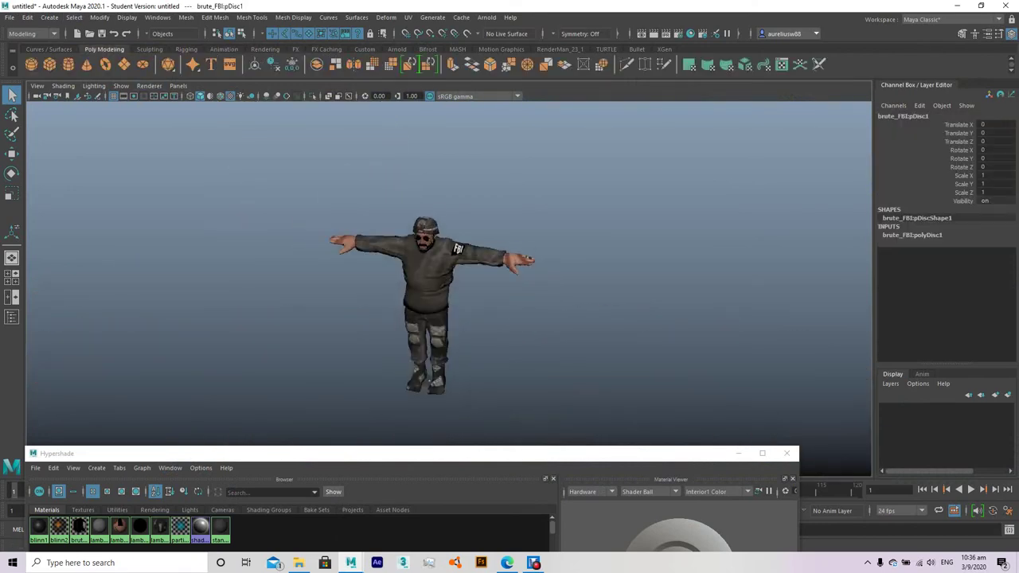
pyautogui.moveTo(440, 328); pyautogui.dragTo(557, 327)
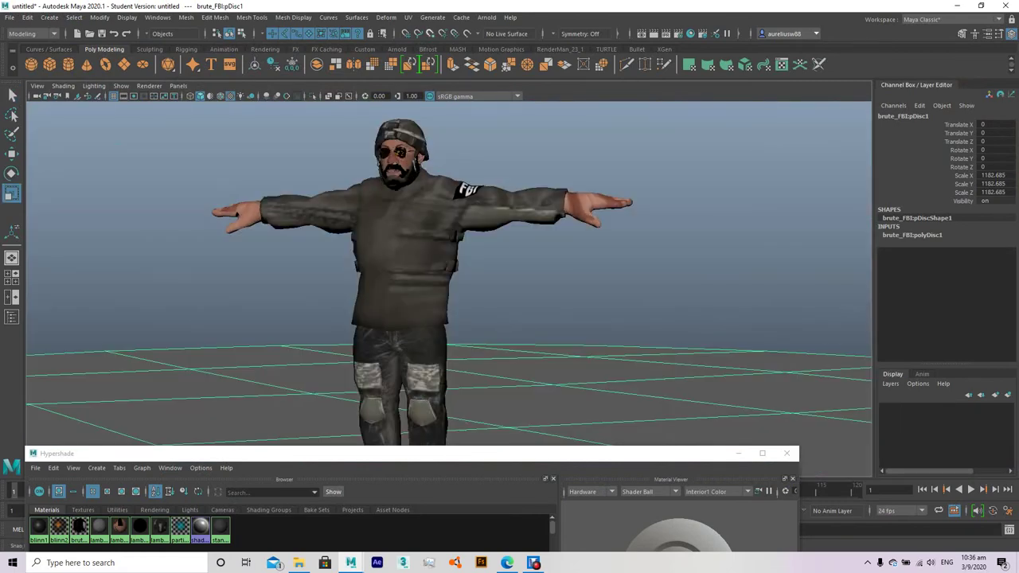
# Add an Arnold physical sky to the scene and switch the viewport renderer to Arnold.
pyautogui.click(397, 49)
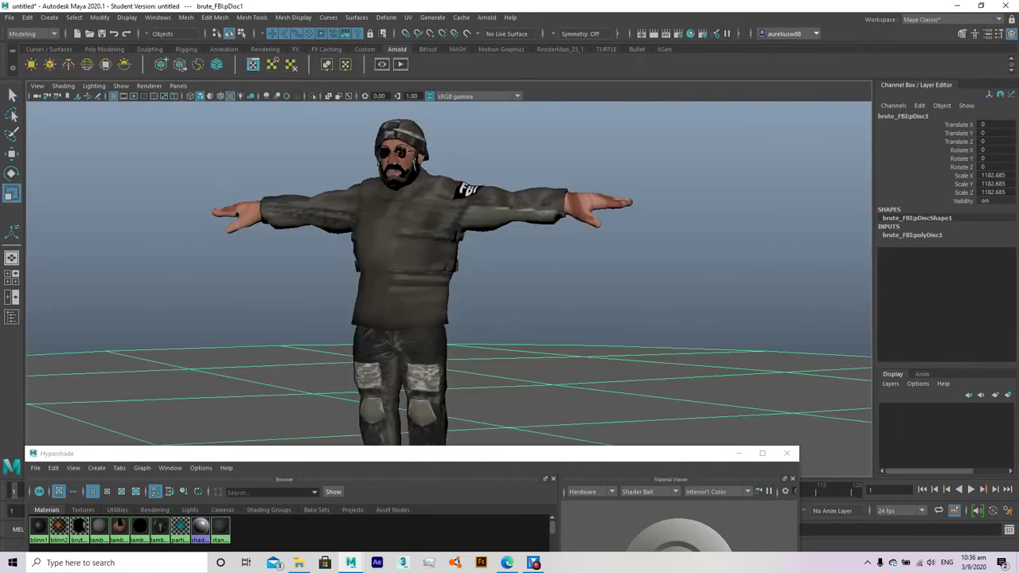
pyautogui.click(124, 64)
pyautogui.click(178, 85)
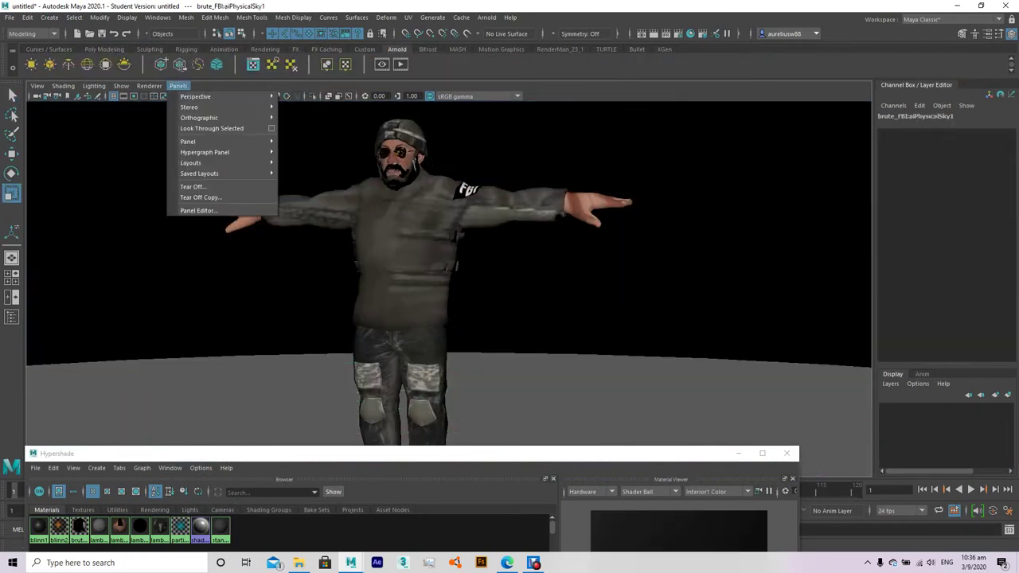
pyautogui.moveTo(199, 97)
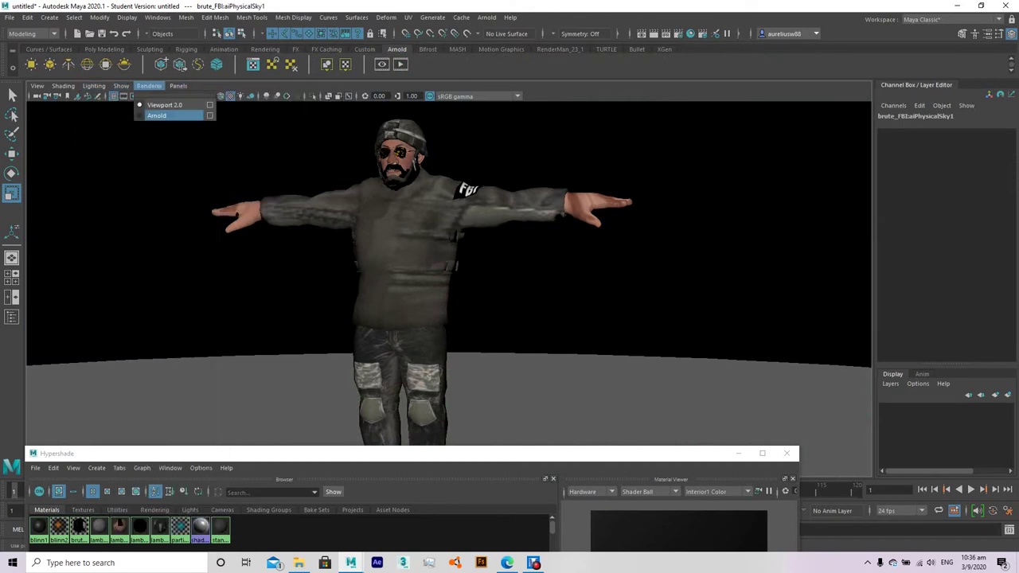
pyautogui.click(171, 115)
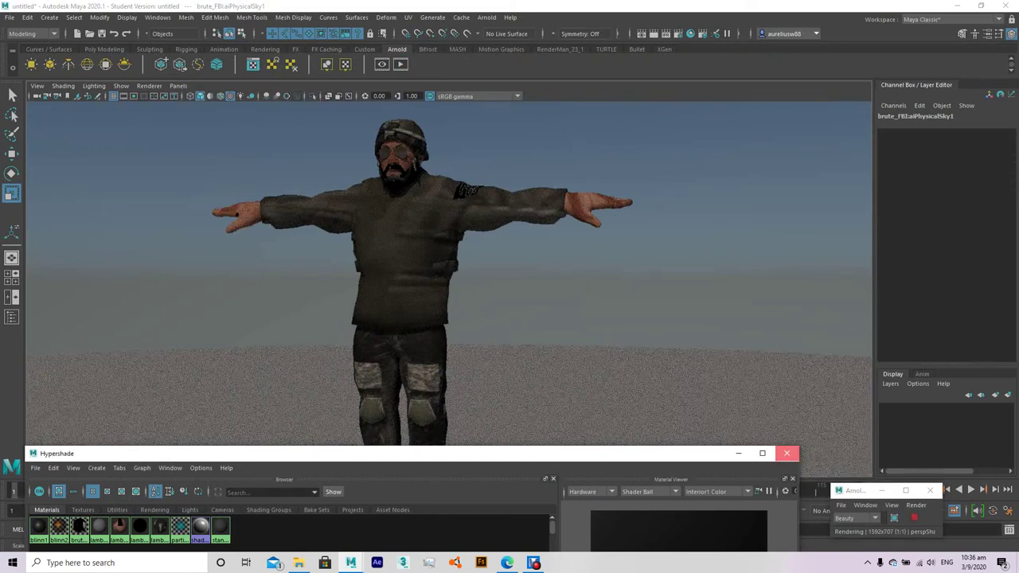
# Close the Hypershade and set the sky dome light's intensity to 6.
pyautogui.click(787, 453)
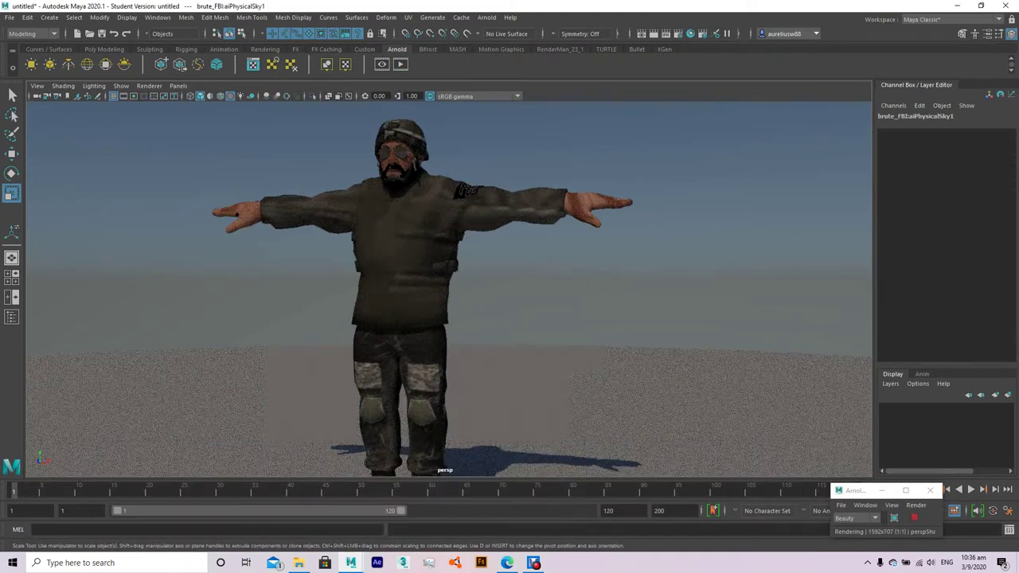
pyautogui.scroll(3, 446, 287)
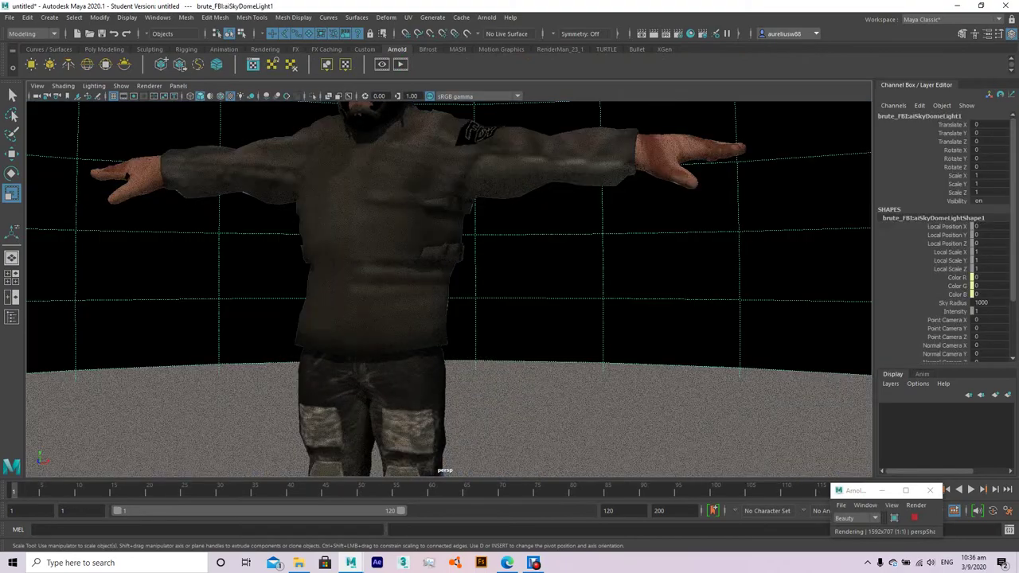
pyautogui.click(976, 312)
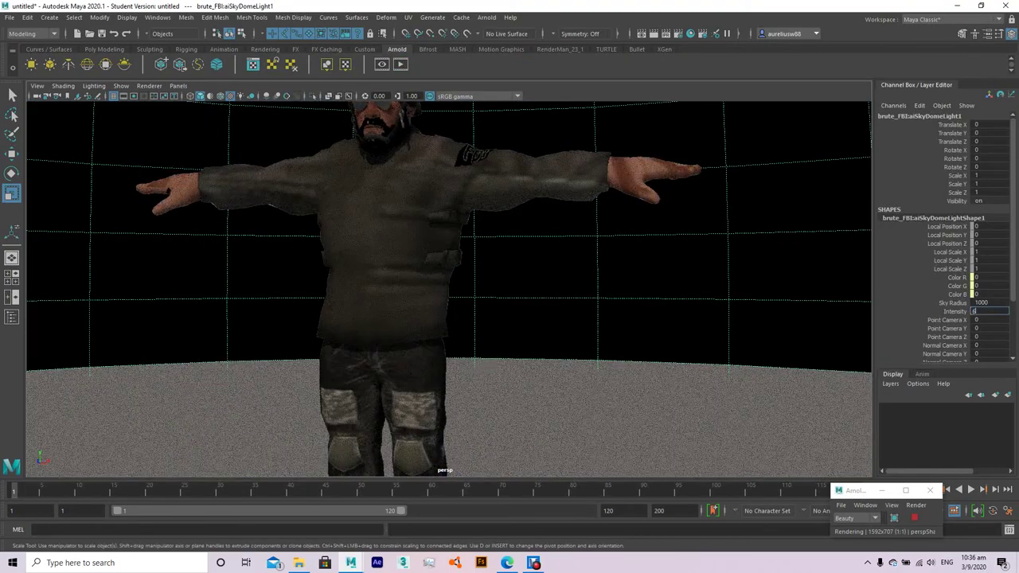
pyautogui.write('6')
pyautogui.press('Return')
# Examine the Arnold-rendered character from the front, from low down and from above, including the helmet, face, FBI sleeve patch and ground shadow.
pyautogui.scroll(-10, 446, 287)
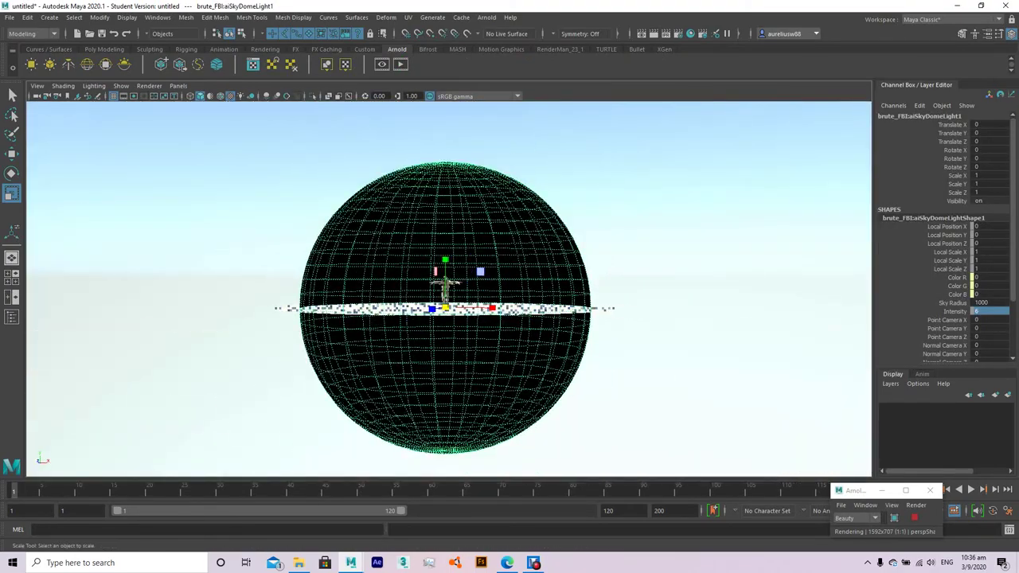
pyautogui.scroll(10, 446, 287)
pyautogui.scroll(4, 446, 286)
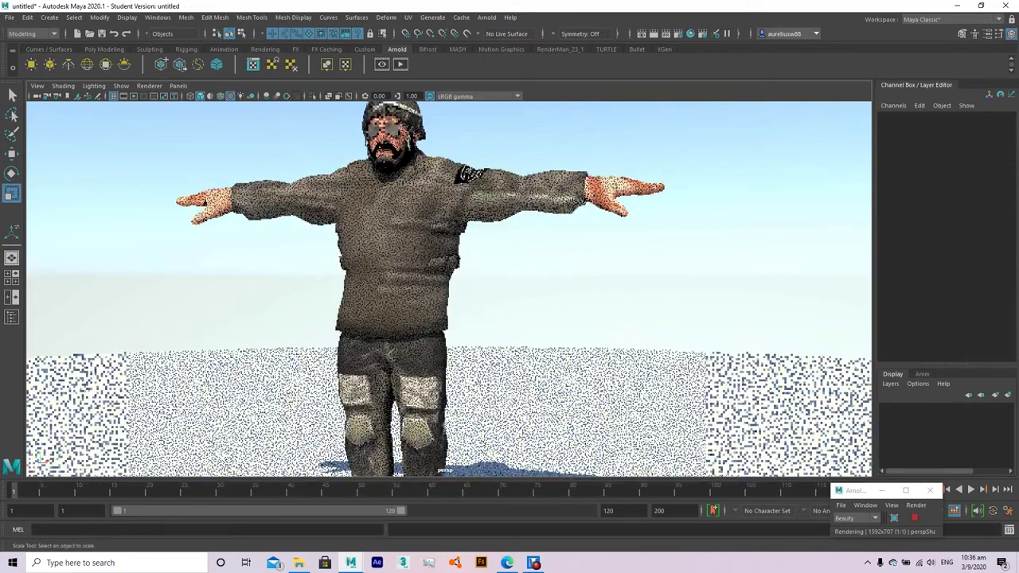
pyautogui.scroll(4, 446, 286)
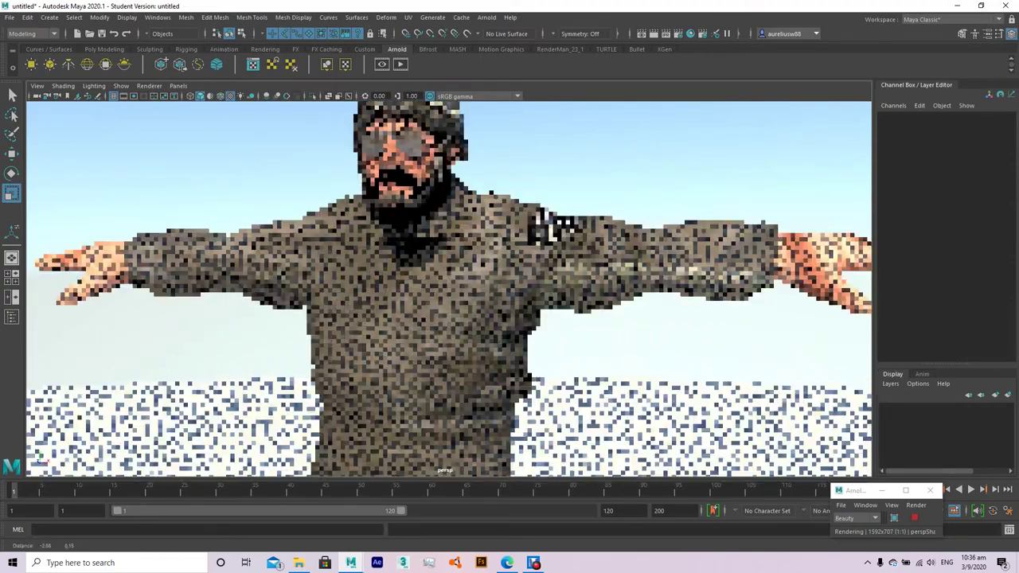
pyautogui.scroll(-2, 445, 287)
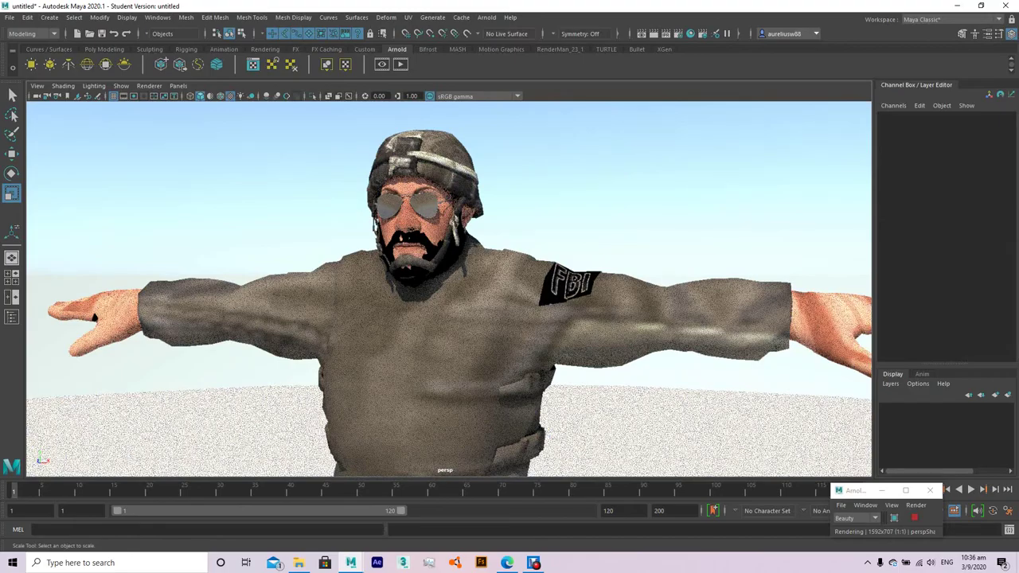
pyautogui.scroll(-5, 446, 287)
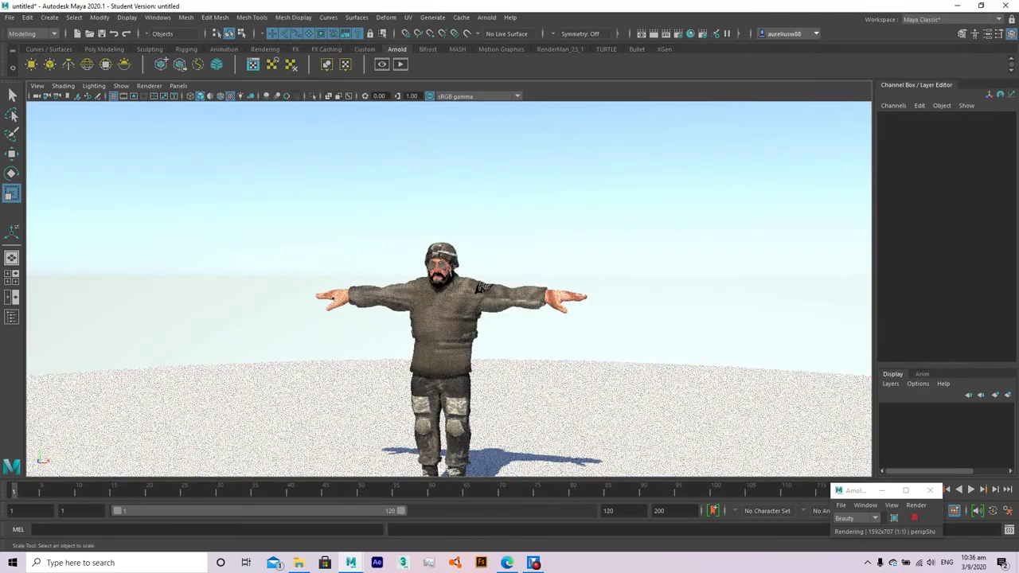
pyautogui.scroll(5, 446, 287)
pyautogui.keyDown('alt'); pyautogui.moveTo(446, 287); pyautogui.dragTo(478, 231); pyautogui.keyUp('alt')
pyautogui.scroll(2, 477, 275)
pyautogui.scroll(-3, 478, 275)
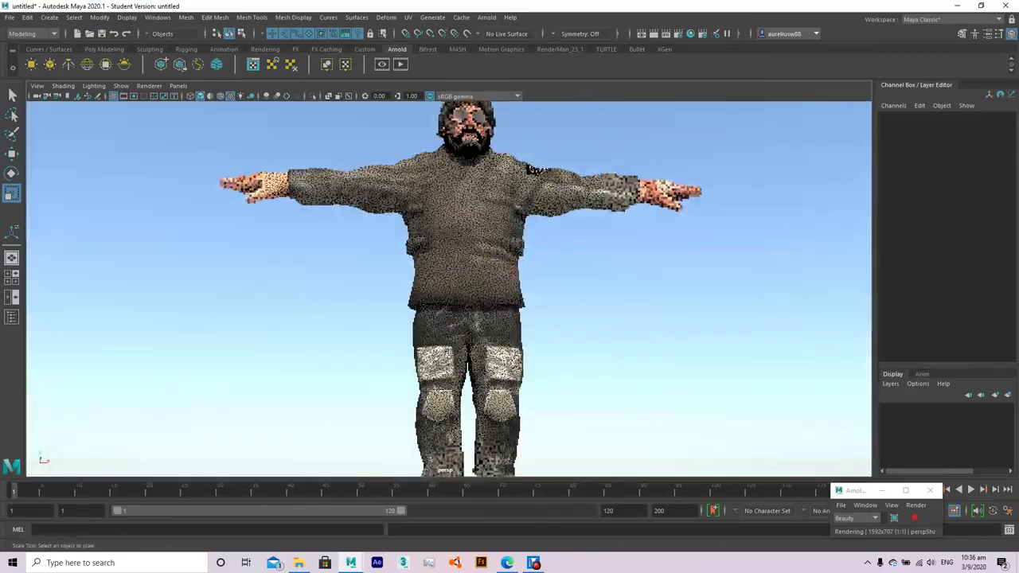
pyautogui.scroll(-2, 462, 287)
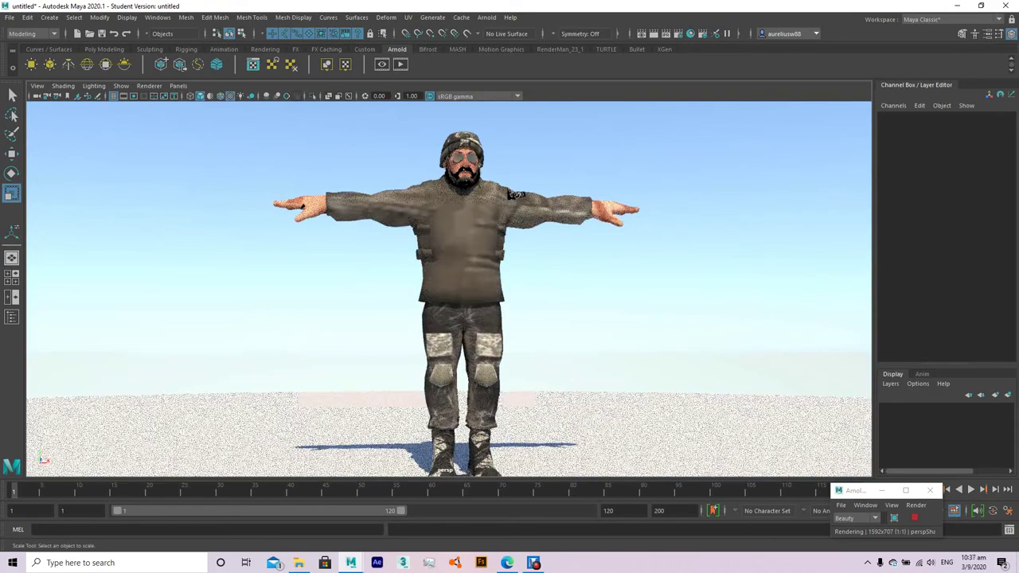
pyautogui.keyDown('alt'); pyautogui.moveTo(462, 287); pyautogui.dragTo(461, 319); pyautogui.keyUp('alt')
pyautogui.scroll(4, 462, 287)
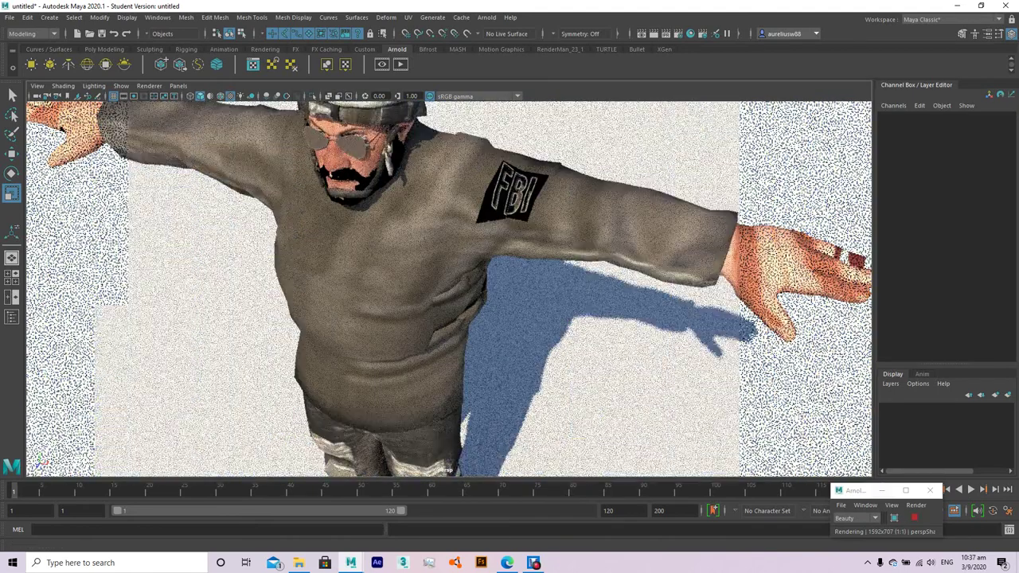
# Stop the Arnold render and start a new scene, discarding the unsaved changes.
pyautogui.click(914, 517)
pyautogui.scroll(-1, 449, 288)
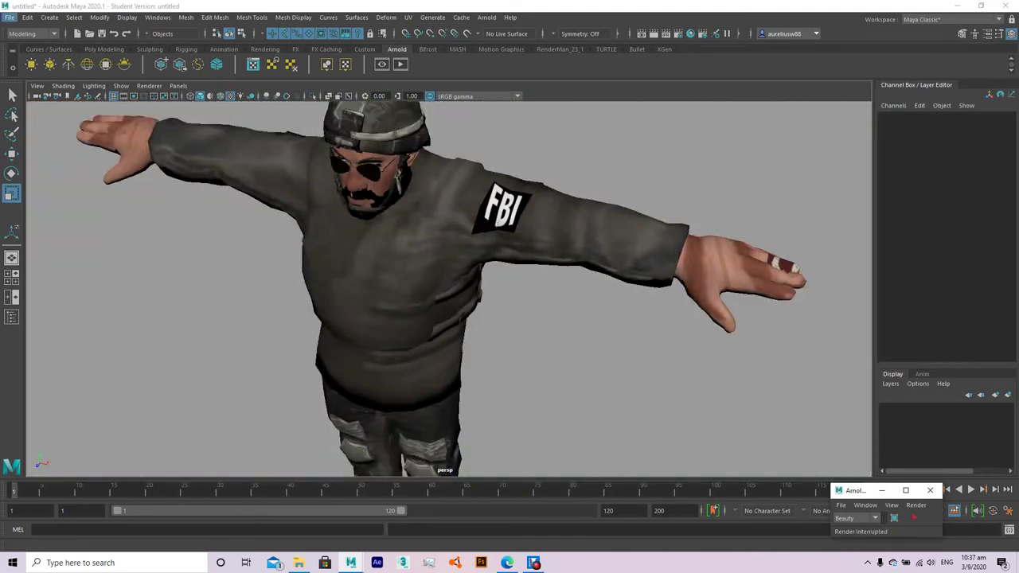
pyautogui.click(9, 17)
pyautogui.click(35, 35)
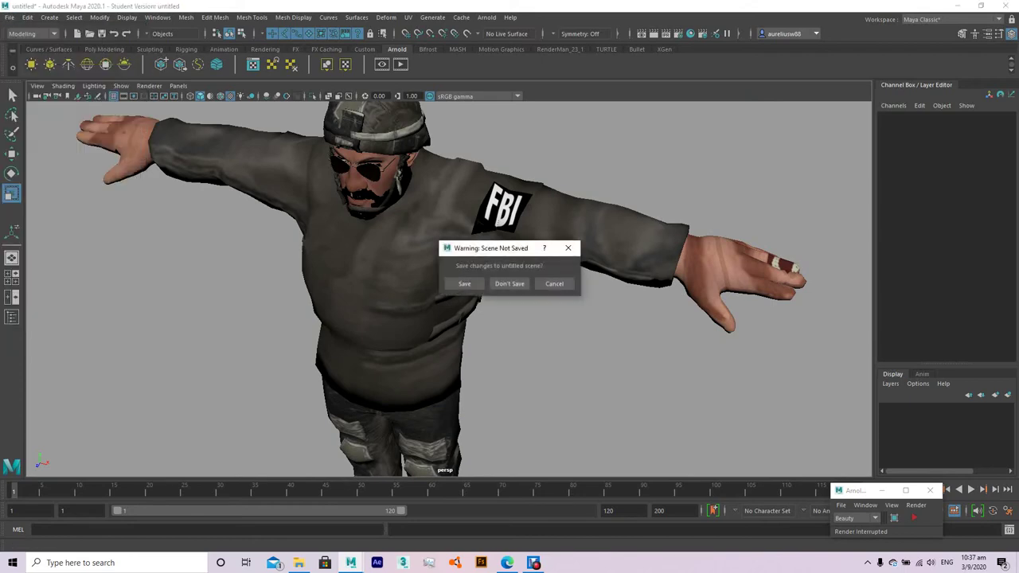
pyautogui.click(510, 283)
# Import the HK SDU swat.obj model from the HK SDU swat folder inside Downloads/people.
pyautogui.click(10, 17)
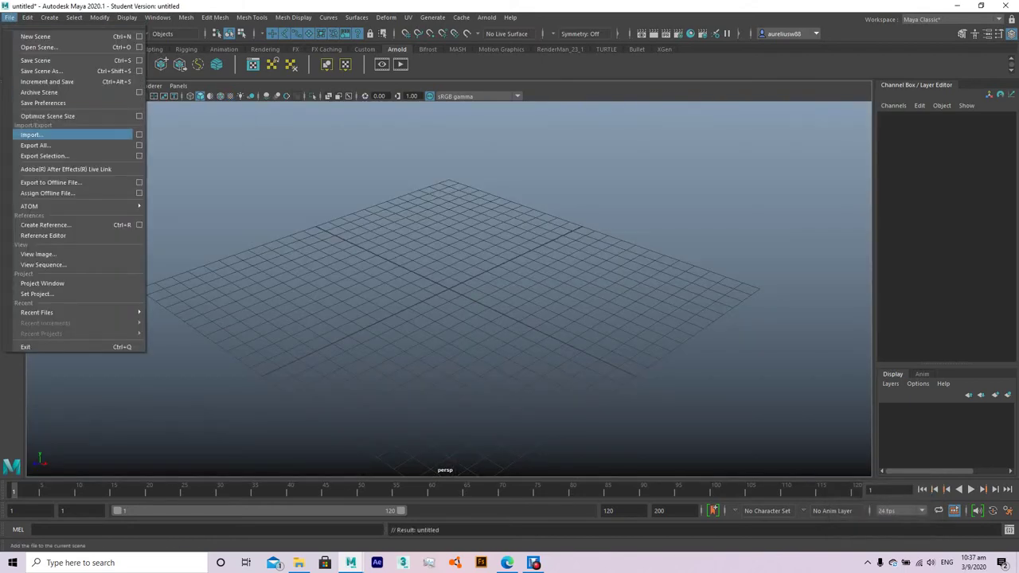
pyautogui.click(32, 135)
pyautogui.click(88, 137)
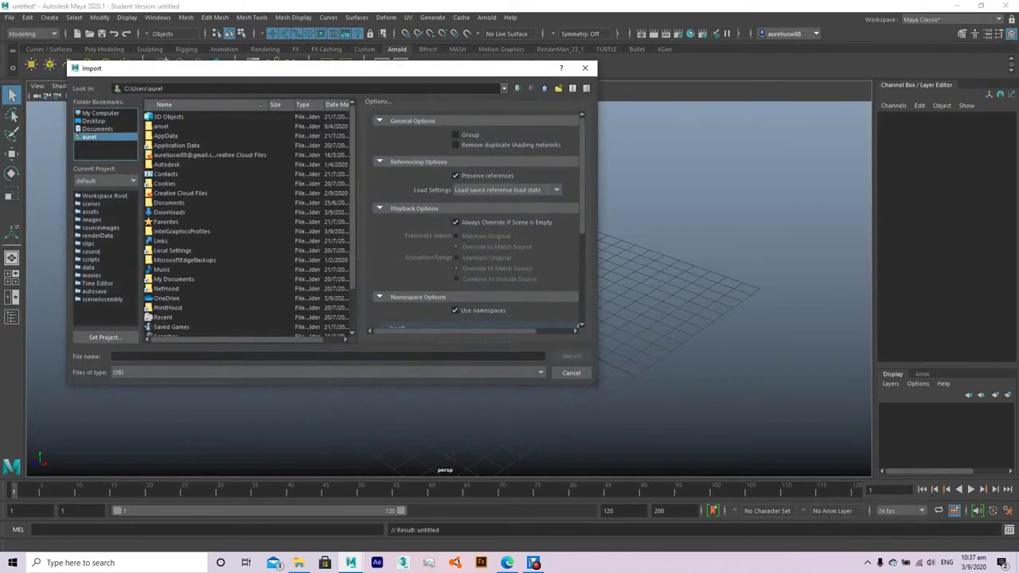
pyautogui.doubleClick(169, 212)
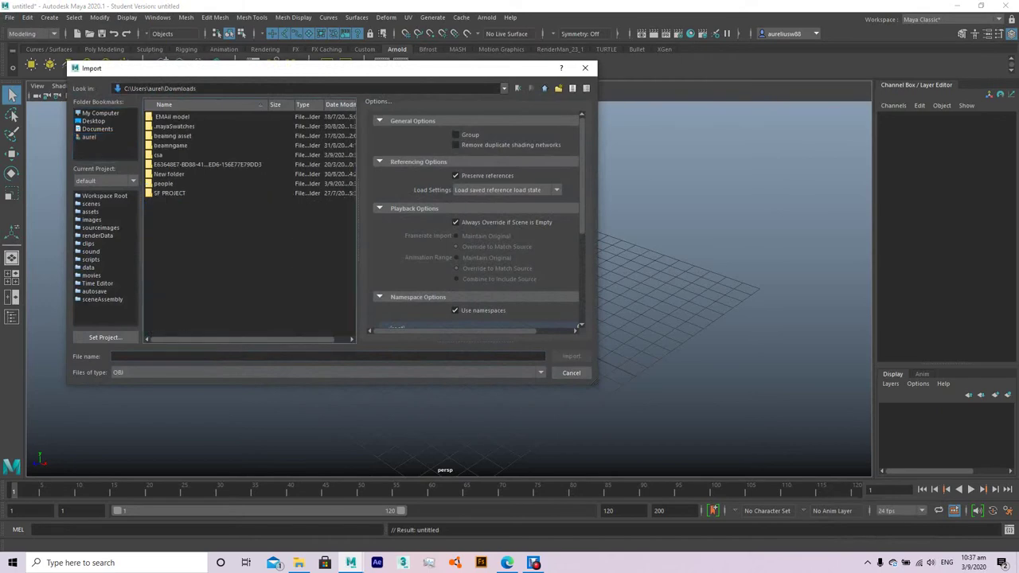
pyautogui.doubleClick(163, 183)
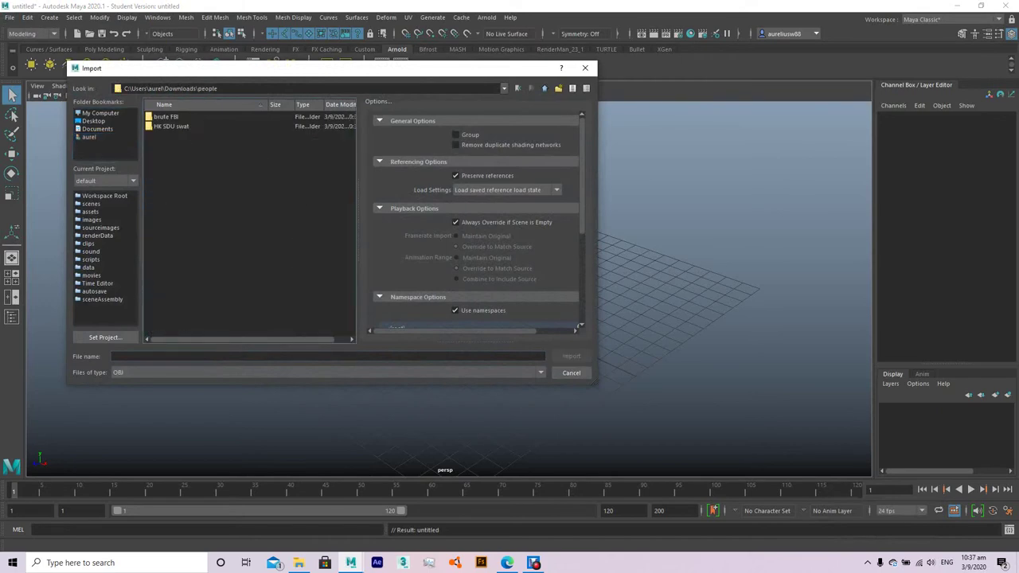
pyautogui.doubleClick(172, 126)
pyautogui.doubleClick(176, 116)
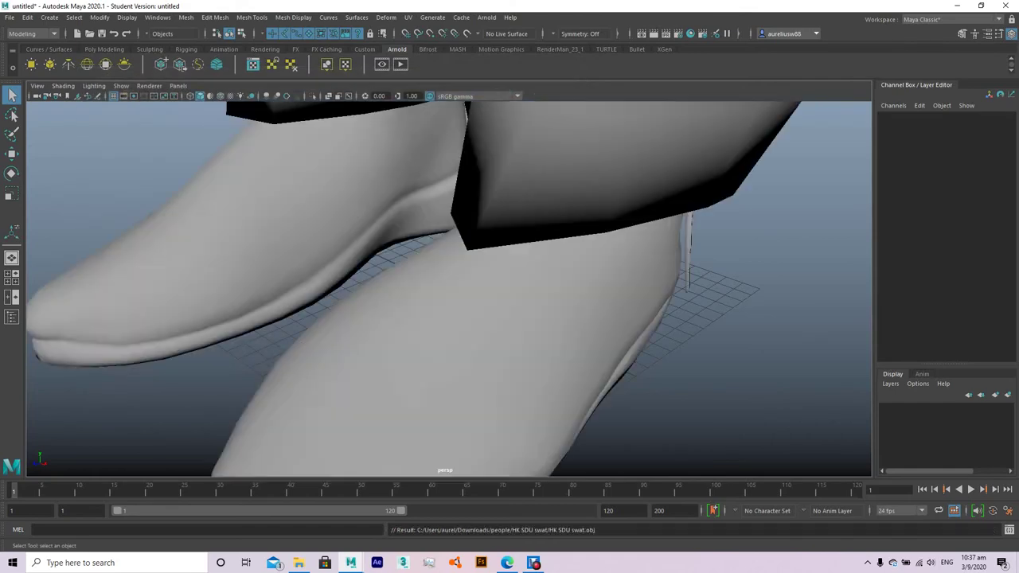
# Create a Blinn material with black color and 0.394 transparency, and select the SWAT character's eyewear.
pyautogui.scroll(-5, 446, 278)
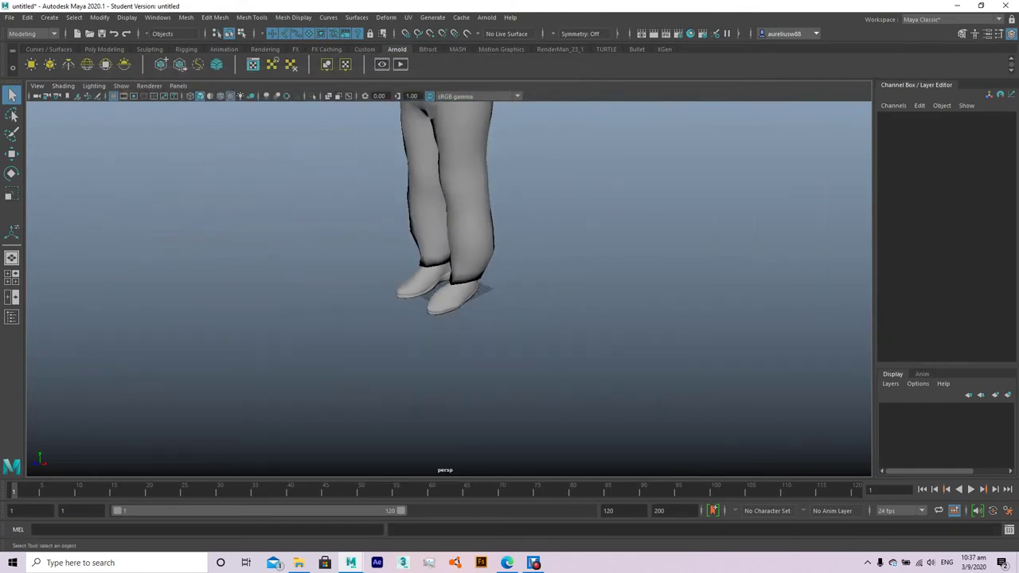
pyautogui.scroll(5, 446, 287)
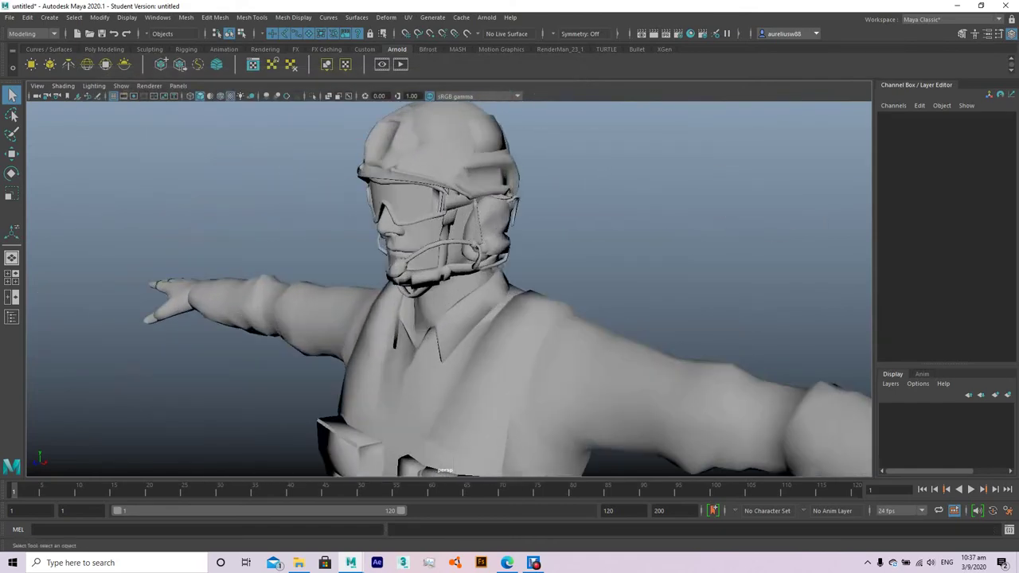
pyautogui.keyDown('alt'); pyautogui.moveTo(446, 287); pyautogui.dragTo(541, 287); pyautogui.keyUp('alt')
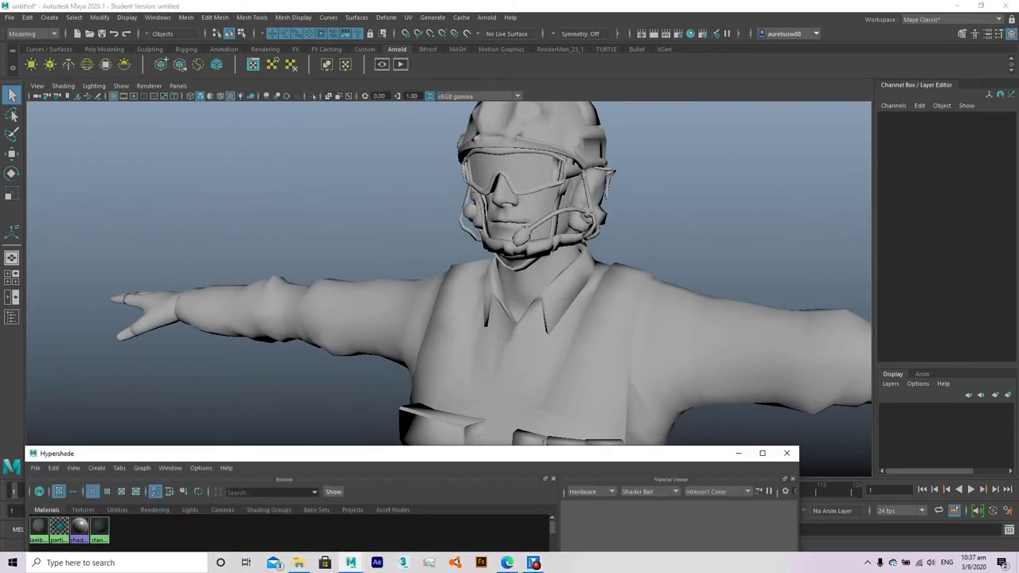
pyautogui.moveTo(219, 453); pyautogui.dragTo(317, 122)
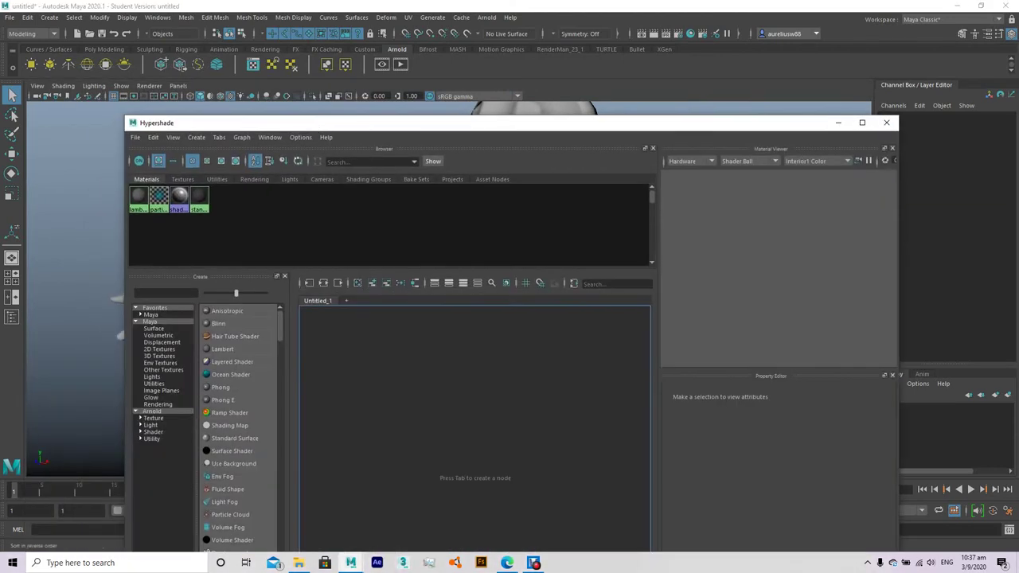
pyautogui.click(218, 323)
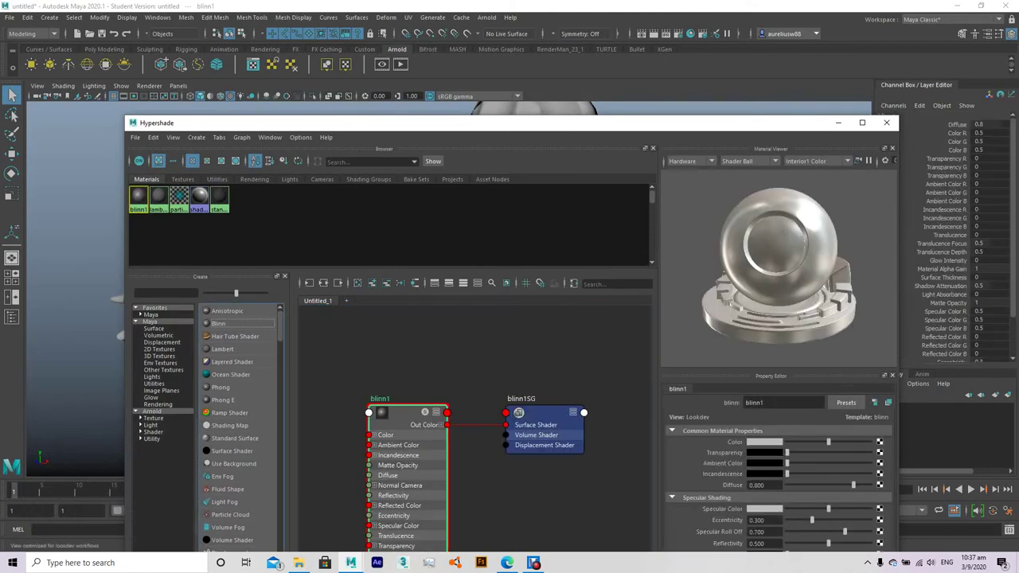
pyautogui.moveTo(786, 452)
pyautogui.mouseDown()
pyautogui.moveTo(819, 452)
pyautogui.moveTo(786, 442)
pyautogui.mouseUp()
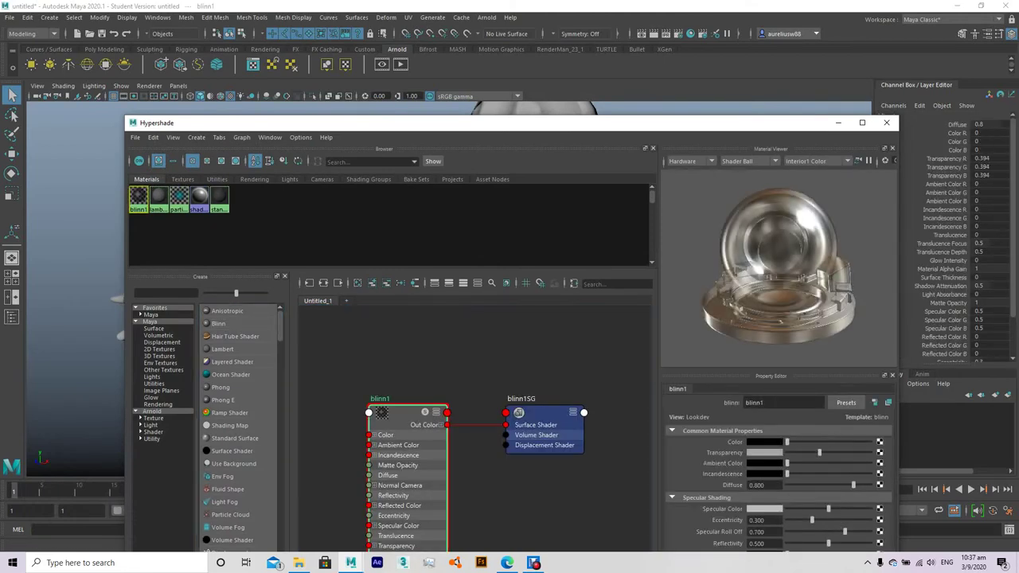
pyautogui.moveTo(478, 123); pyautogui.dragTo(418, 303)
pyautogui.click(514, 171)
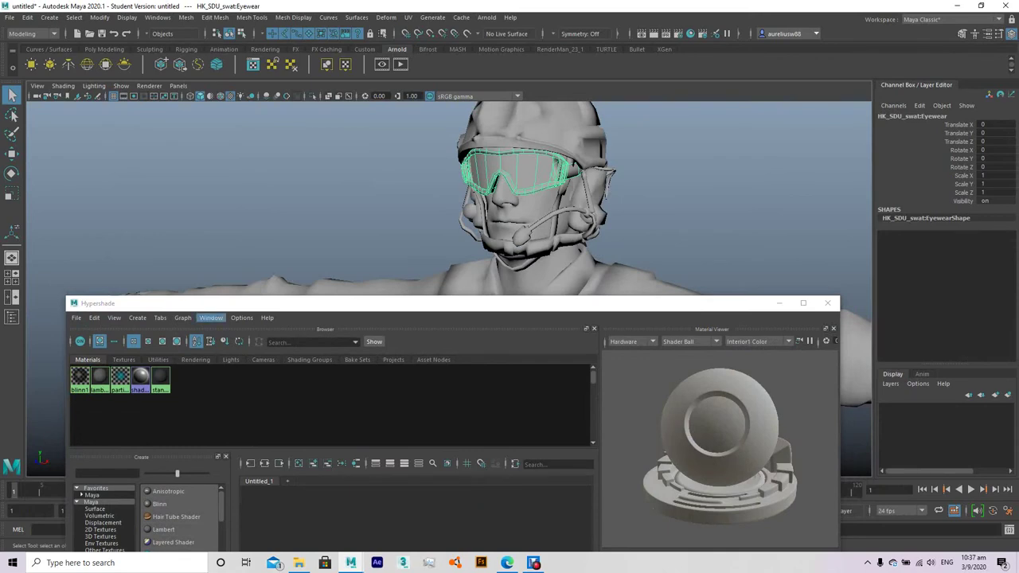
# Create a second Blinn material, make it fully opaque and color it very dark blue with HSV 216.92, 1.000, 0.064.
pyautogui.click(160, 504)
pyautogui.moveTo(190, 308); pyautogui.dragTo(169, 130)
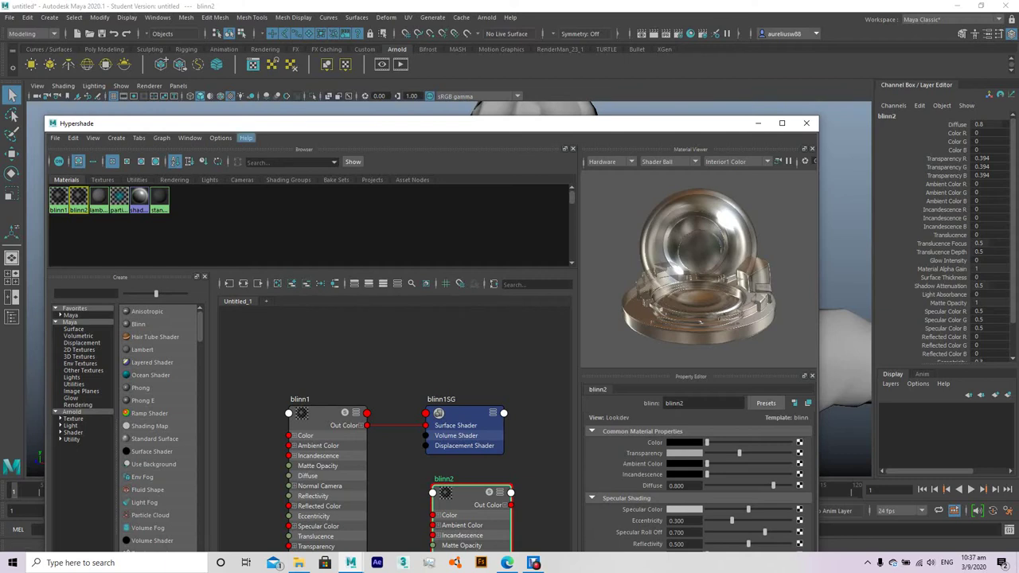
pyautogui.moveTo(739, 453)
pyautogui.mouseDown()
pyautogui.moveTo(706, 453)
pyautogui.moveTo(714, 443)
pyautogui.moveTo(792, 448)
pyautogui.mouseUp()
pyautogui.click(688, 442)
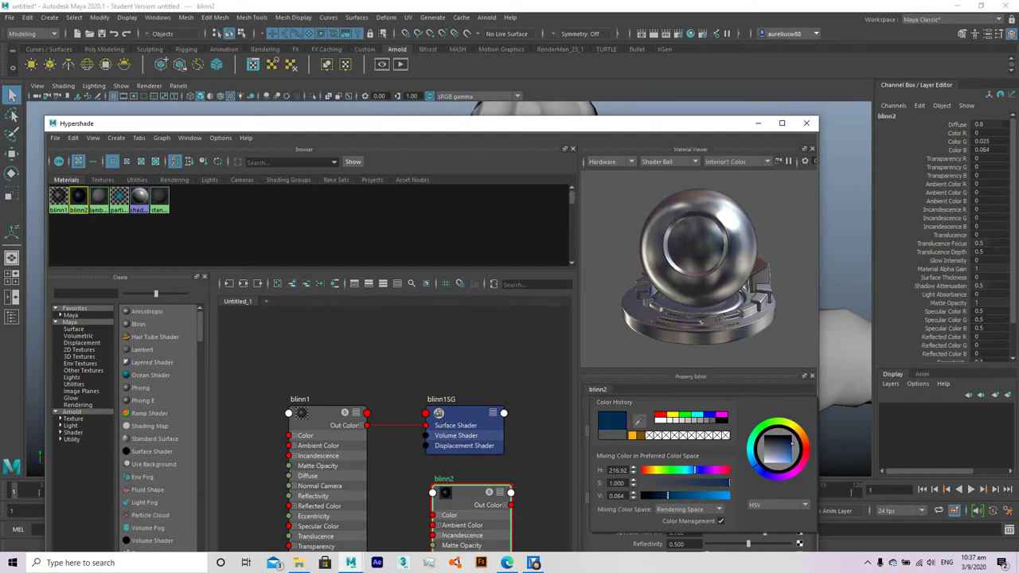
# Delete the dark blue blinn2 material after selecting the SWAT character's top garment.
pyautogui.moveTo(398, 124); pyautogui.dragTo(399, 418)
pyautogui.scroll(-3, 494, 278)
pyautogui.click(493, 318)
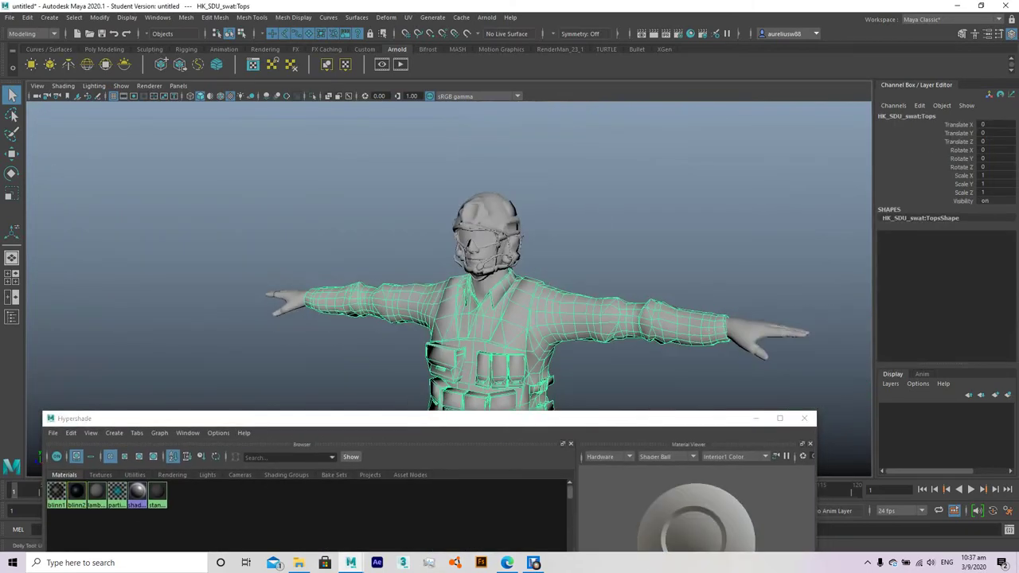
pyautogui.scroll(4, 478, 255)
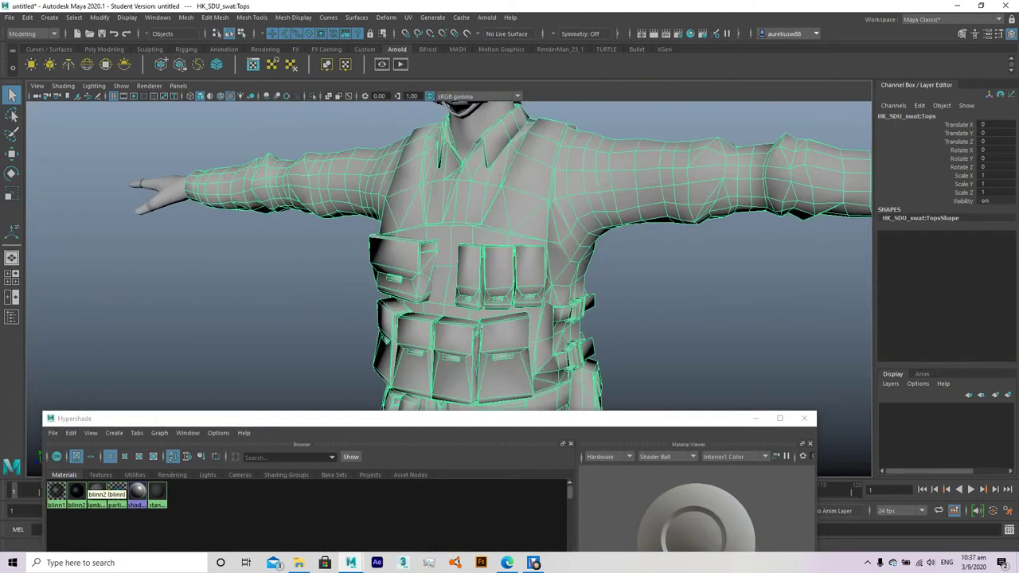
pyautogui.click(76, 492)
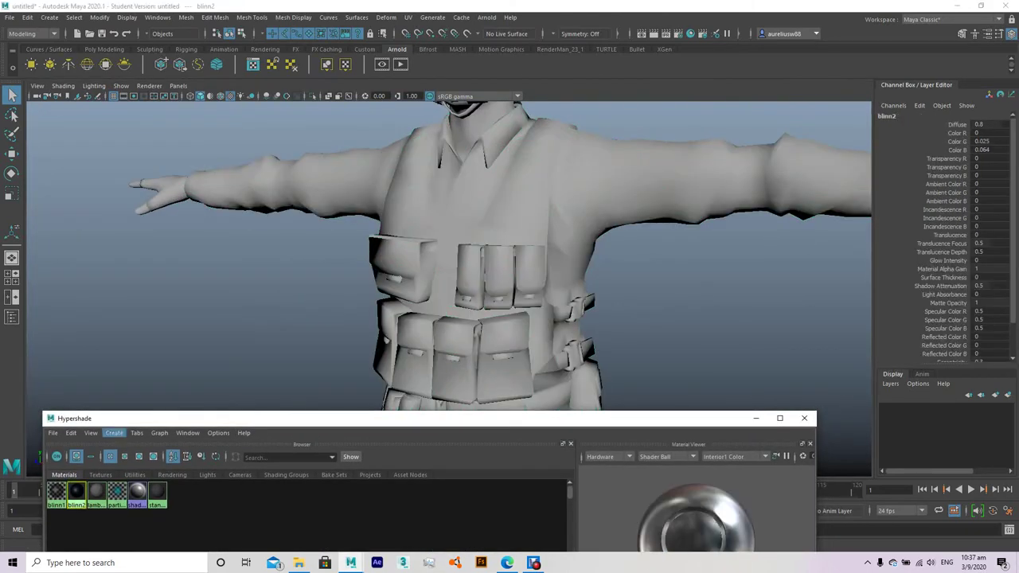
pyautogui.press('Delete')
pyautogui.scroll(-2, 477, 255)
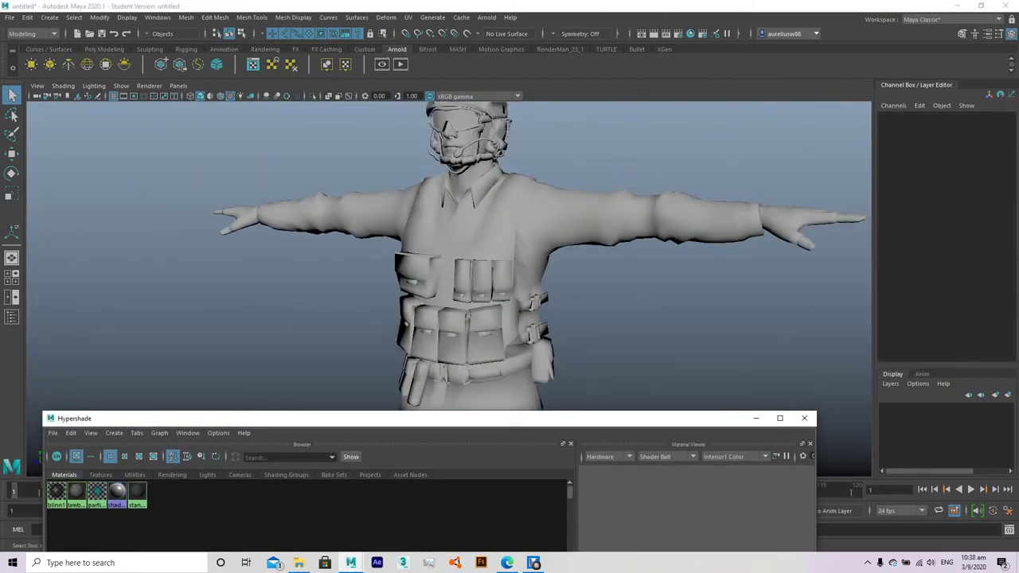
pyautogui.scroll(4, 446, 207)
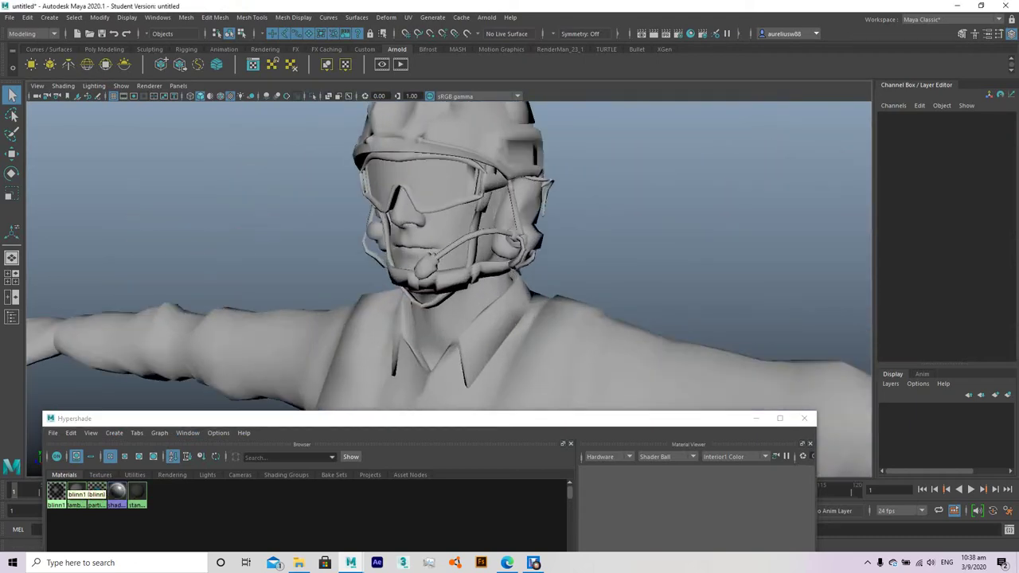
# Undo the deletion of the blinn2 material.
pyautogui.hotkey('ctrl', 'z')
pyautogui.moveTo(169, 418); pyautogui.dragTo(135, 178)
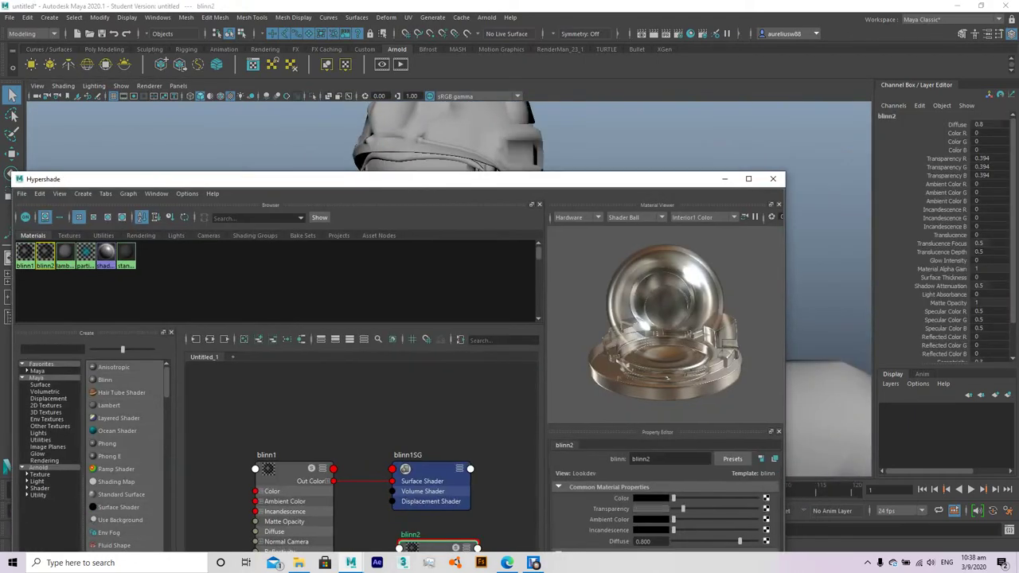
pyautogui.hotkey('ctrl', 'z')
# Assign blinn2 to the SWAT character's eyewear and the transparent blinn1 material to its lens faces.
pyautogui.click(430, 163)
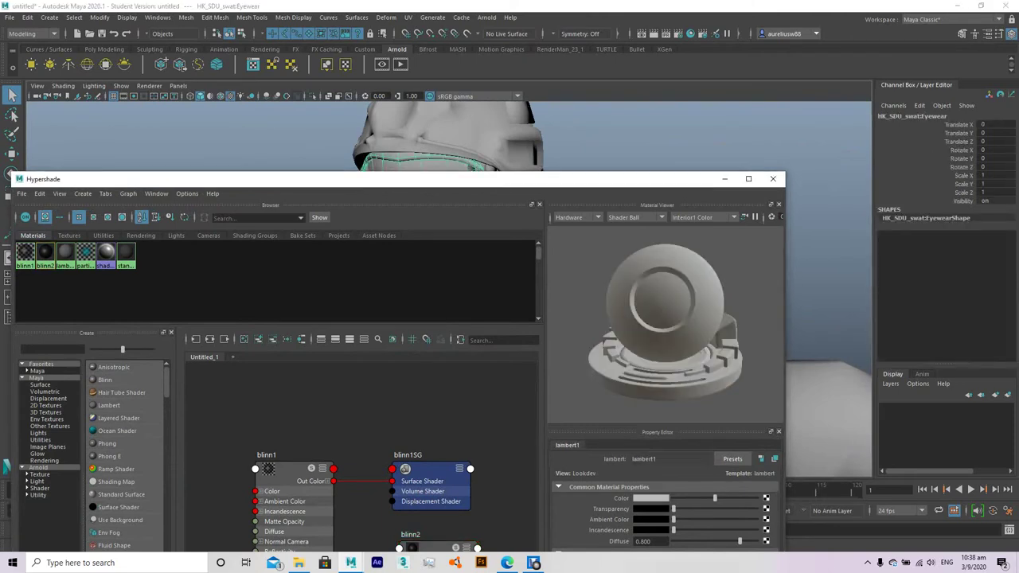
pyautogui.moveTo(319, 178); pyautogui.dragTo(358, 285)
pyautogui.rightClick(432, 165)
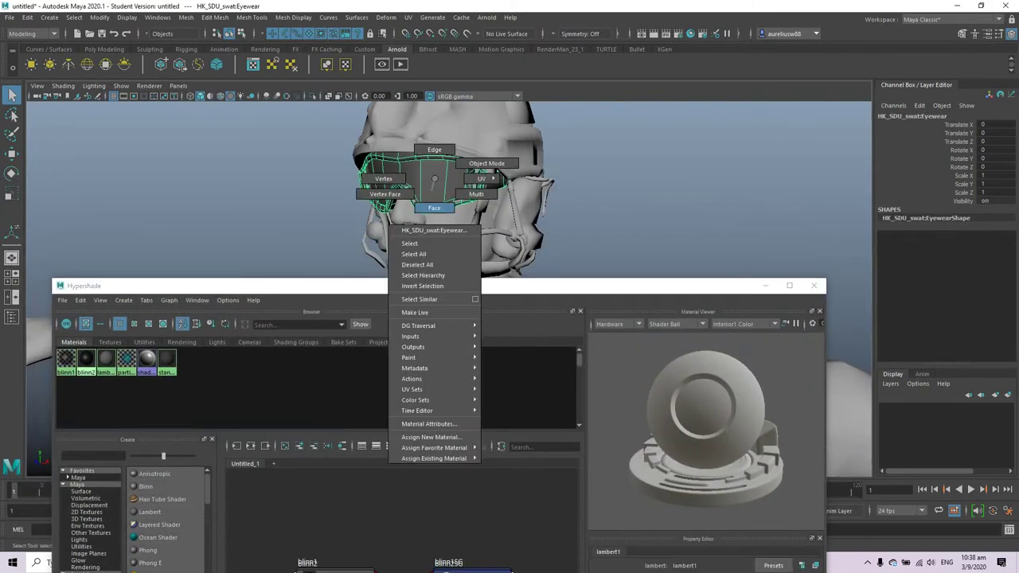
pyautogui.click(509, 358)
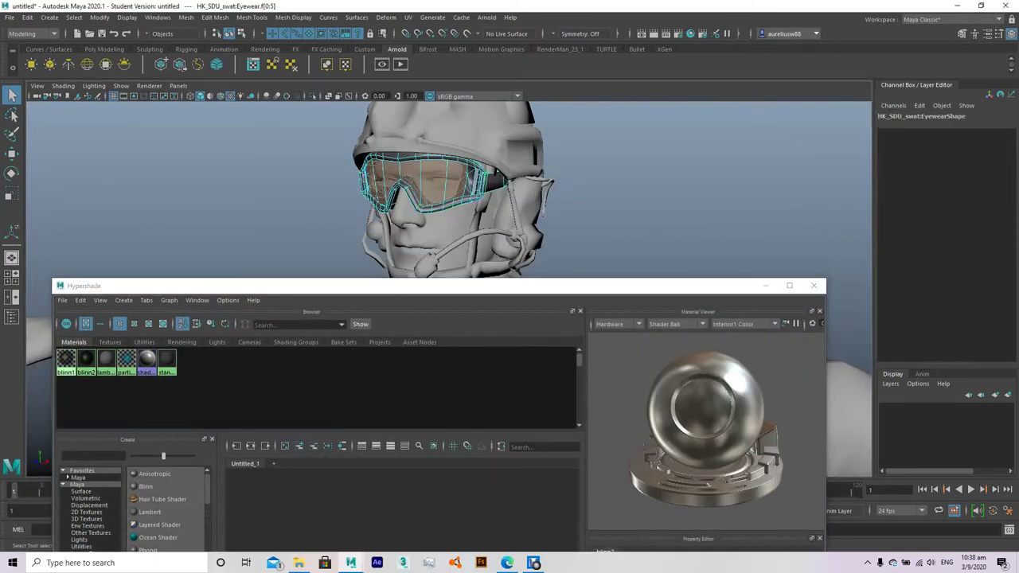
# Return from component selection to object mode and select the character's helmet.
pyautogui.click(446, 131)
pyautogui.rightClick(473, 195)
pyautogui.click(446, 187)
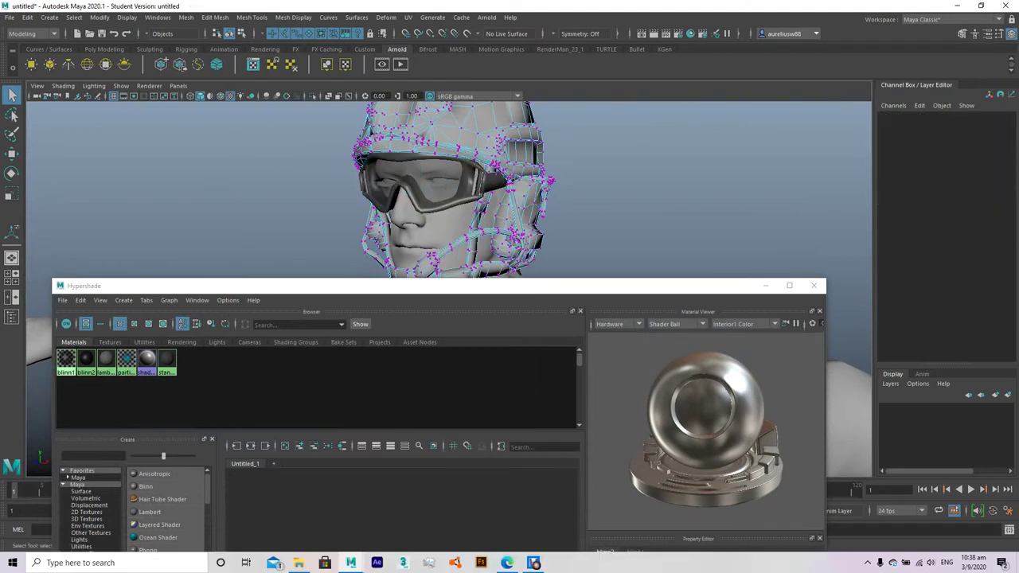
pyautogui.press('F8')
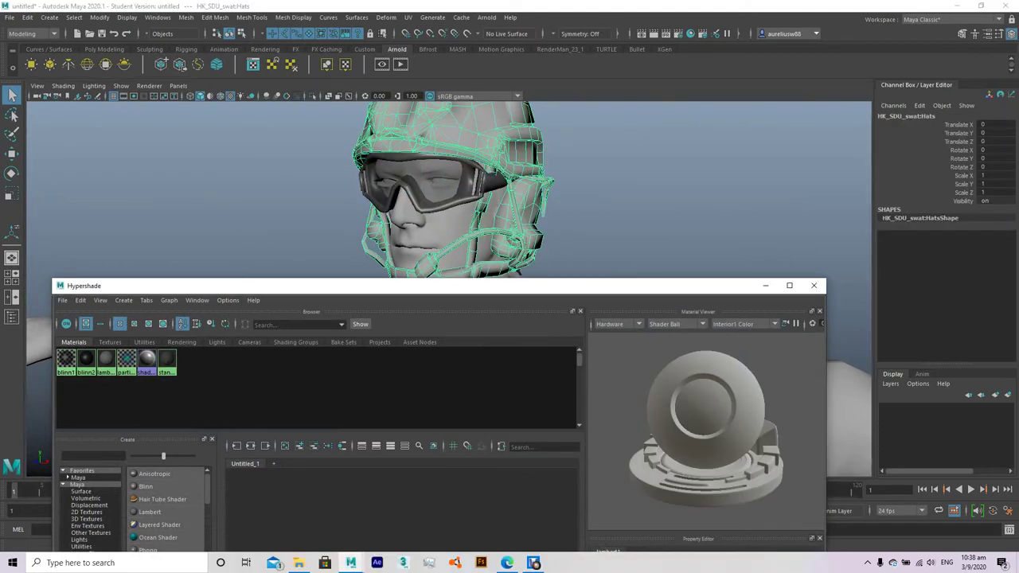
# Create a Lambert material and connect a file texture to its color.
pyautogui.click(86, 362)
pyautogui.moveTo(398, 285); pyautogui.dragTo(390, 188)
pyautogui.click(141, 415)
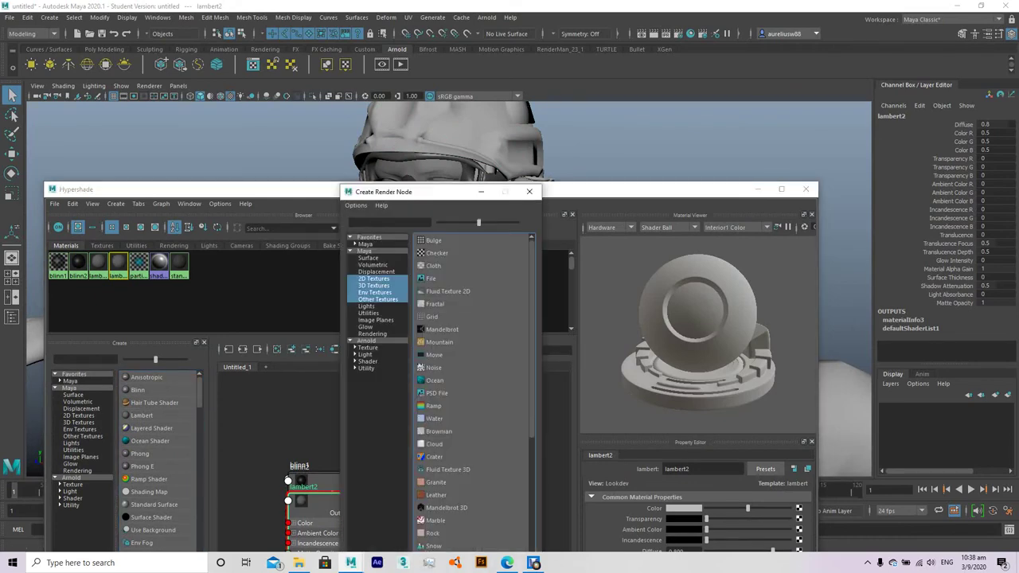
pyautogui.click(431, 278)
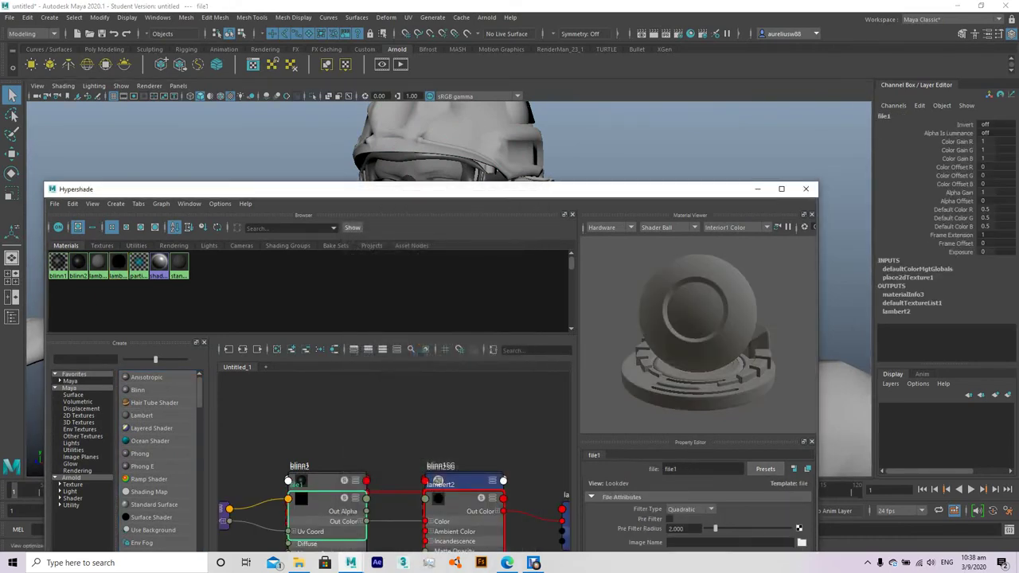
# Load HK_SDU_swat_Top_Diffuse.png from the HK SDU swat folder under Downloads/people into the Lambert's file texture.
pyautogui.click(801, 543)
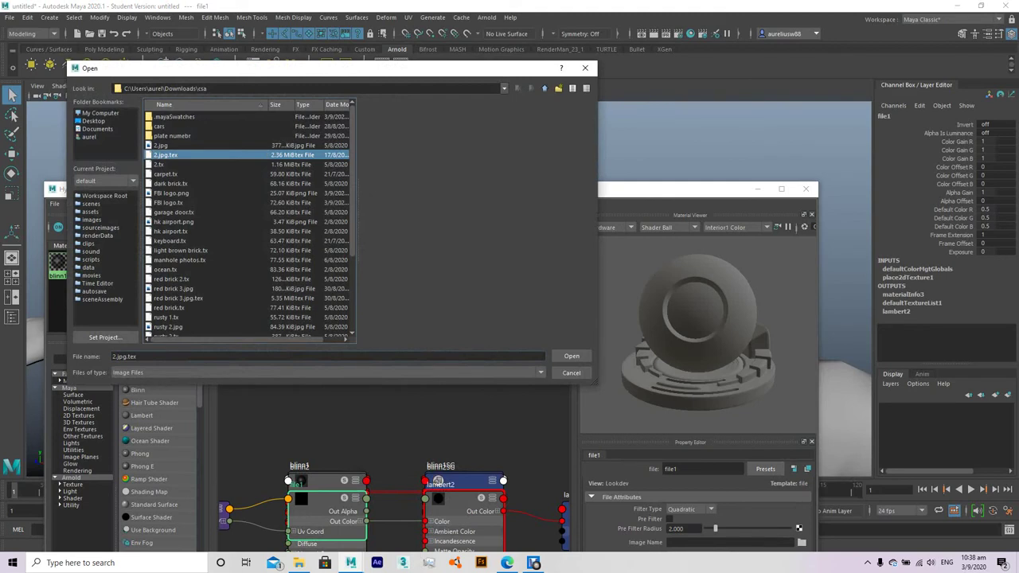
pyautogui.click(89, 136)
pyautogui.doubleClick(169, 212)
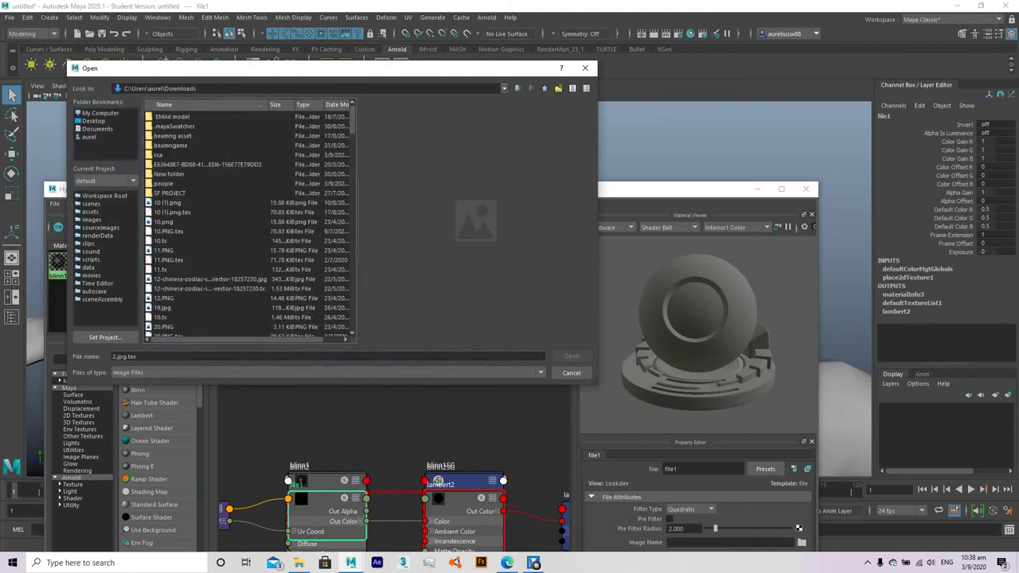
pyautogui.doubleClick(163, 183)
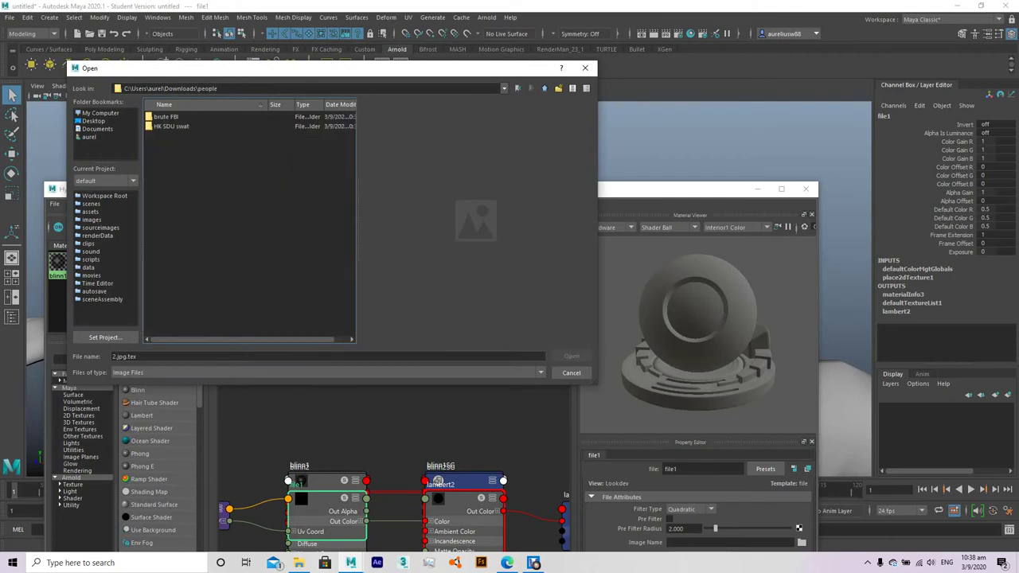
pyautogui.doubleClick(171, 126)
pyautogui.click(171, 126)
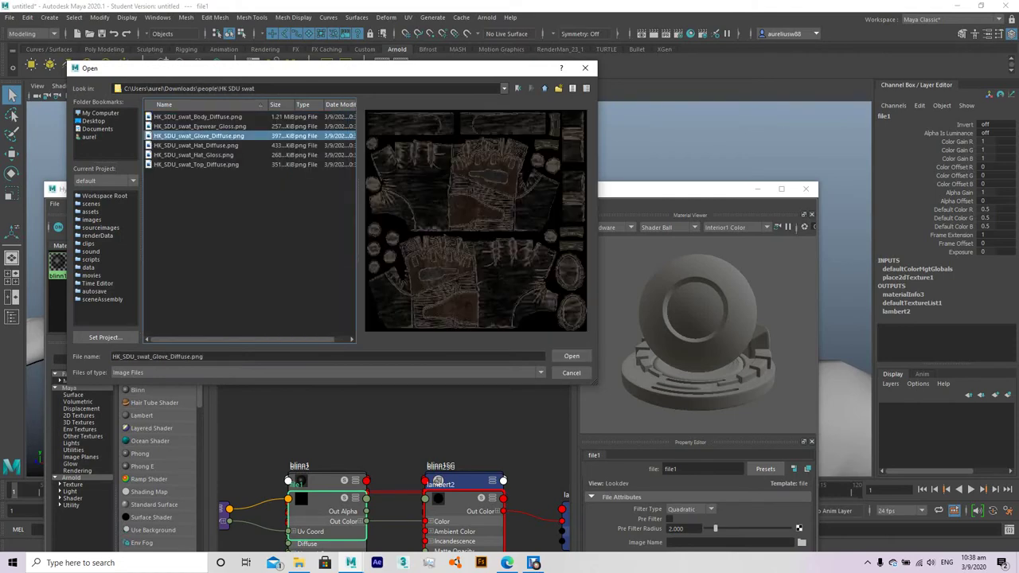
pyautogui.press('Down')
pyautogui.press('Down')
pyautogui.press('Down')
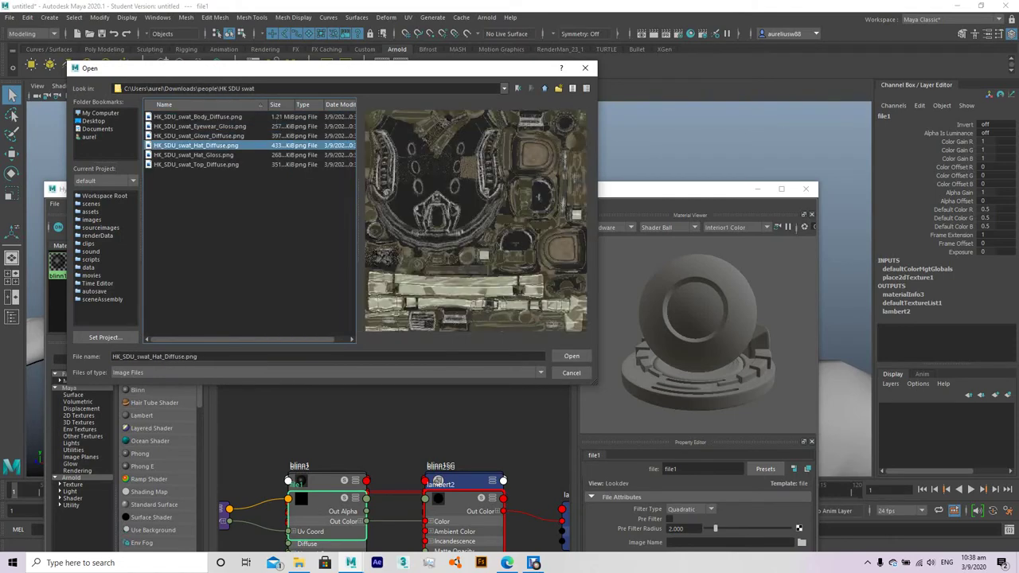
pyautogui.press('Down')
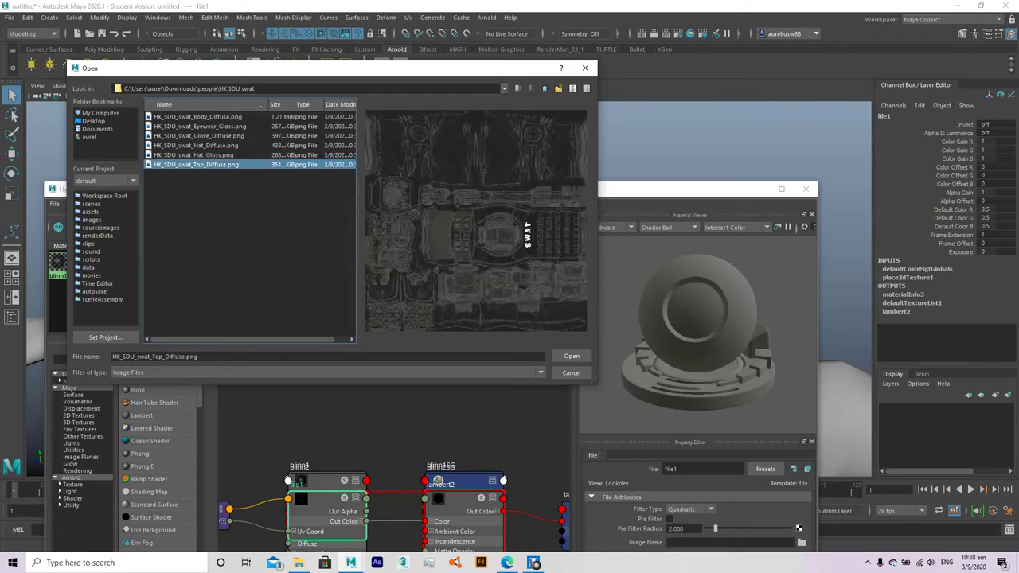
pyautogui.press('Return')
# Assign the textured lambert2 material to the SWAT character's top garment.
pyautogui.moveTo(319, 188); pyautogui.dragTo(423, 428)
pyautogui.click(478, 374)
pyautogui.press('f')
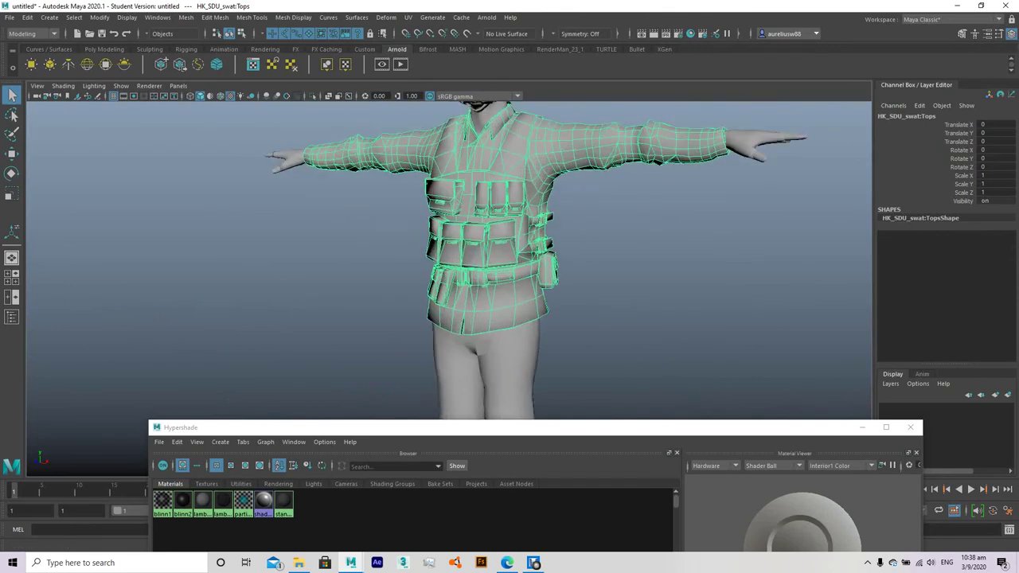
# Assign lambert2 to the trousers and apply a planar UV projection to them.
pyautogui.click(472, 351)
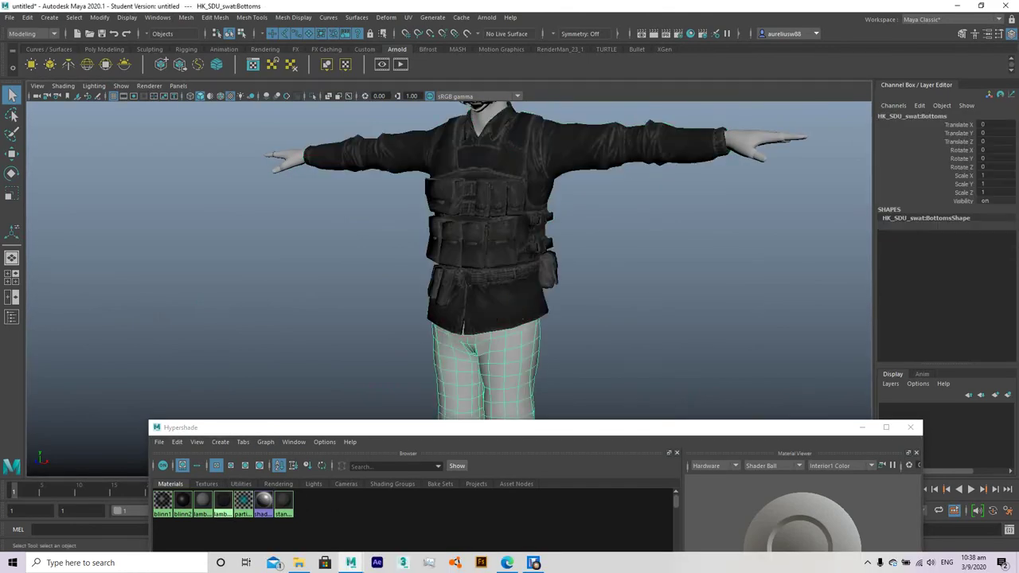
pyautogui.keyDown('alt'); pyautogui.moveTo(472, 351); pyautogui.dragTo(478, 272, button='middle'); pyautogui.keyUp('alt')
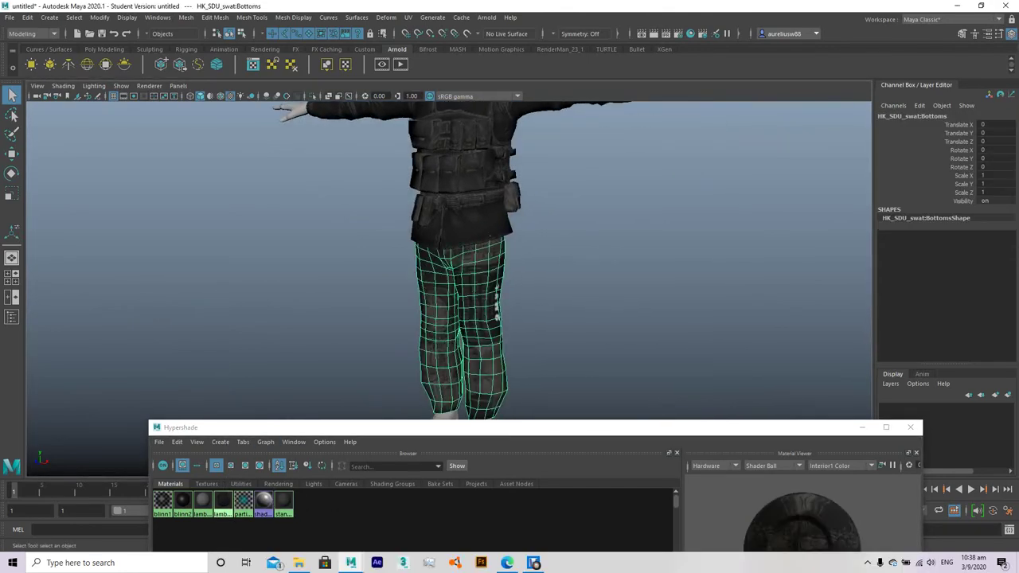
pyautogui.keyDown('shift'); pyautogui.rightClick(478, 272); pyautogui.keyUp('shift')
pyautogui.moveTo(446, 403)
pyautogui.click(574, 423)
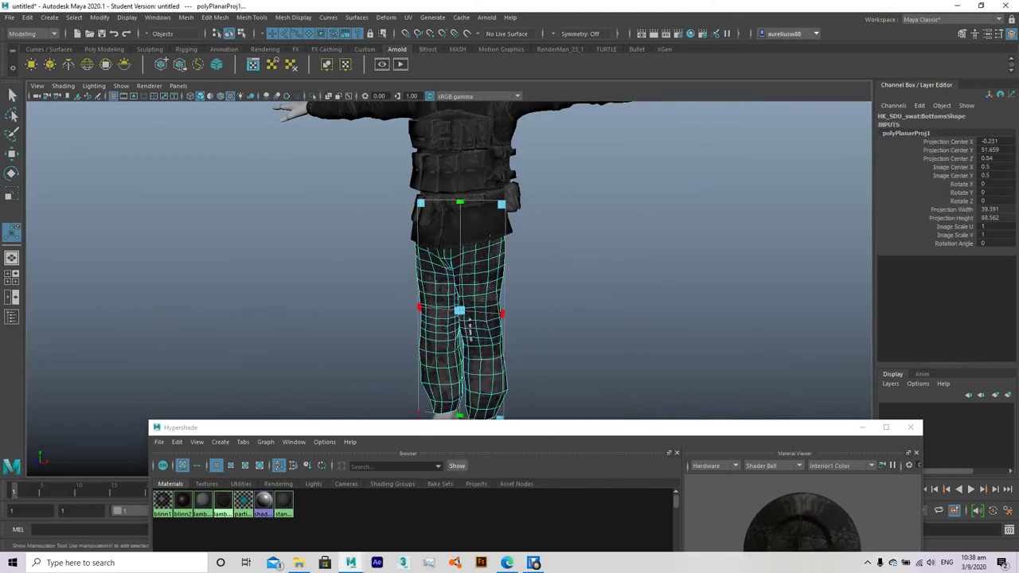
# Enlarge the trousers' planar projection to about 99.65 wide and 224.04 high, and leave the projection manipulator.
pyautogui.moveTo(501, 204); pyautogui.dragTo(572, 58)
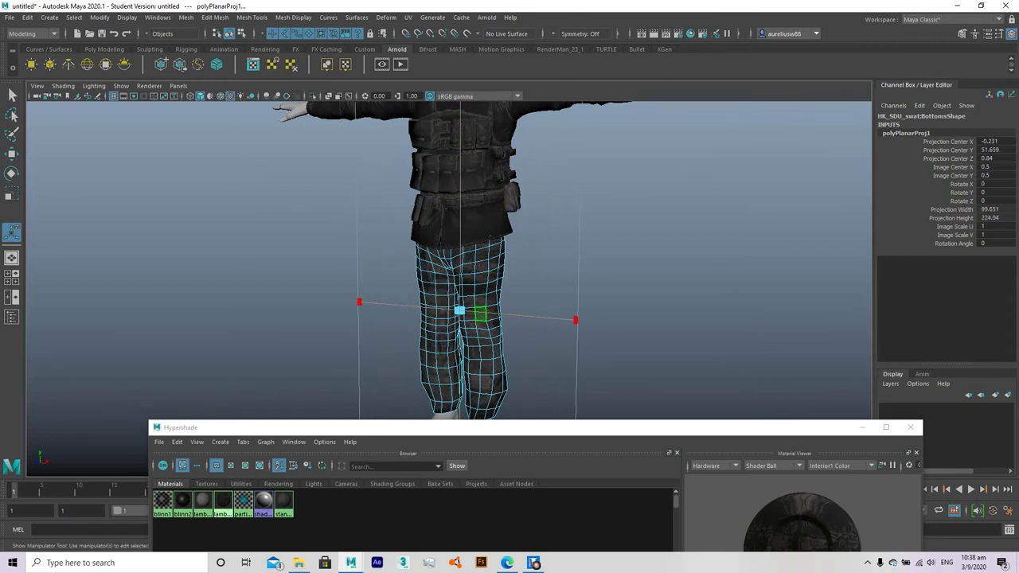
pyautogui.scroll(-5, 450, 255)
pyautogui.press('q')
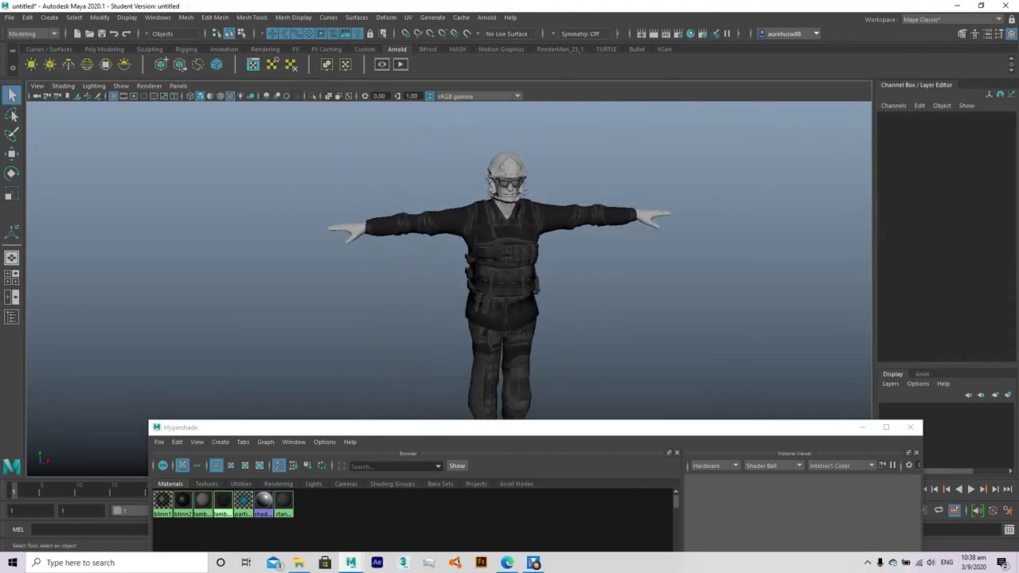
# Assign the textured lambert2 material to the character's shoes and gloves.
pyautogui.scroll(3, 502, 350)
pyautogui.click(443, 359)
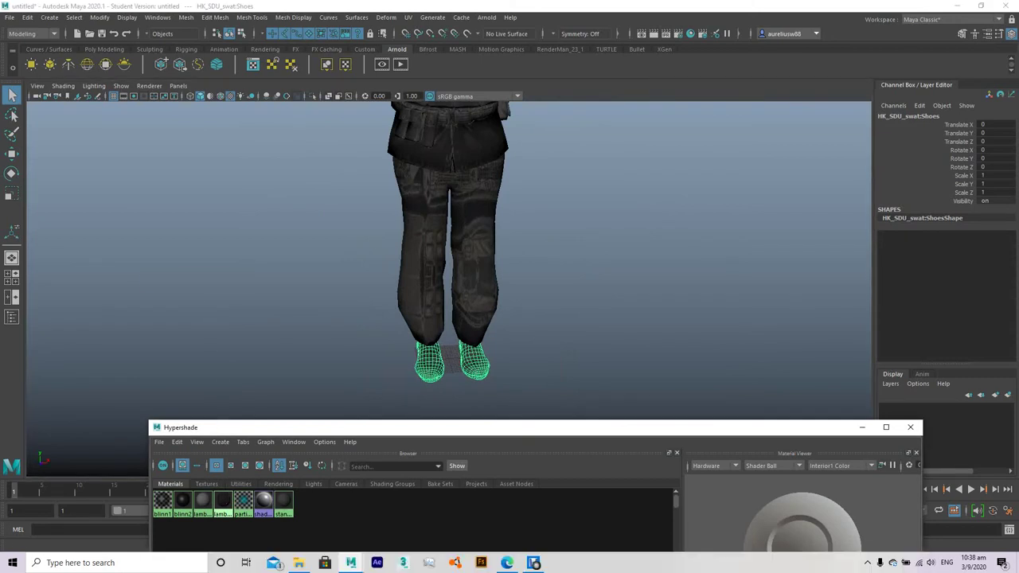
pyautogui.scroll(-4, 446, 255)
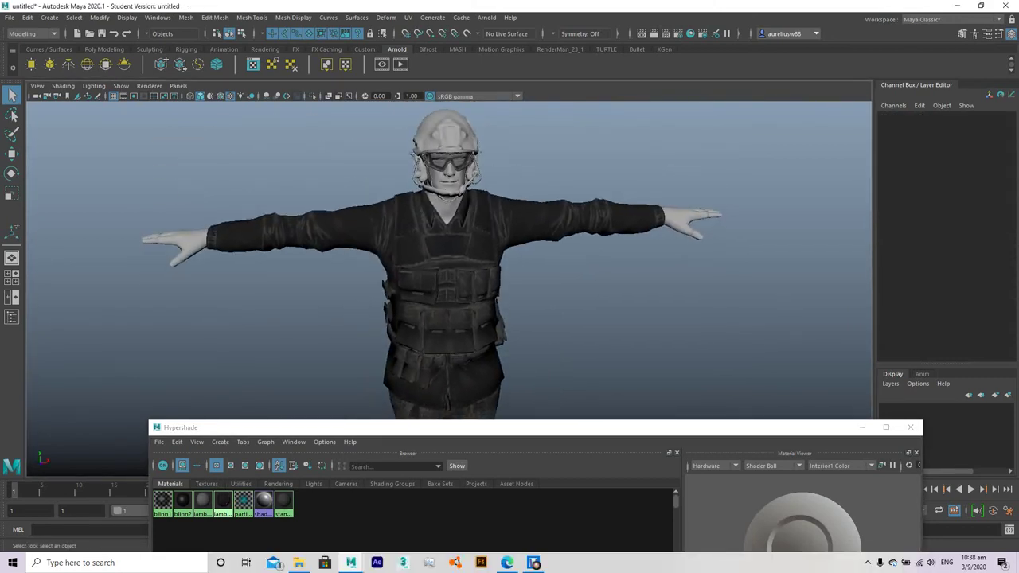
pyautogui.click(689, 223)
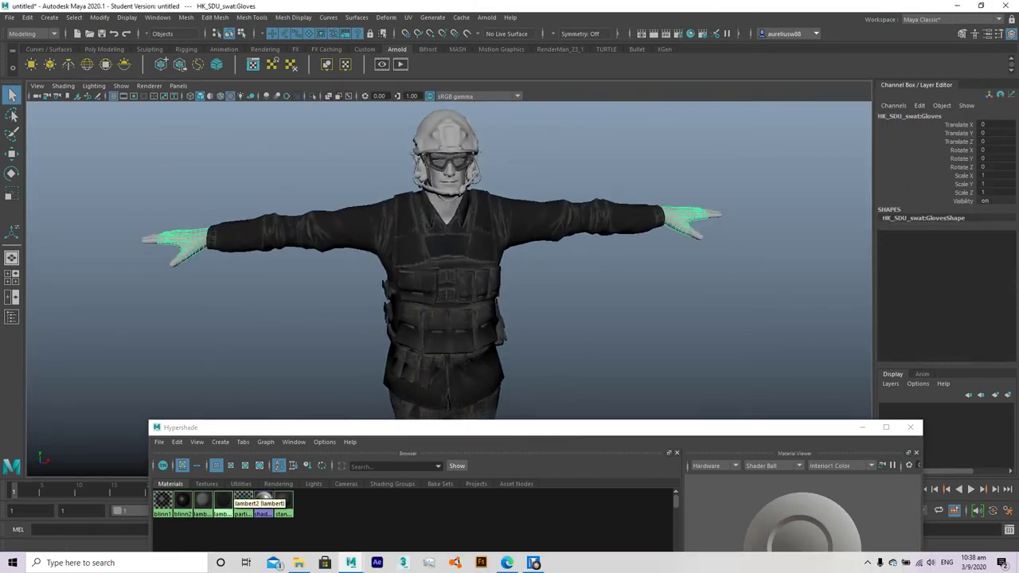
pyautogui.click(637, 335)
pyautogui.click(259, 500)
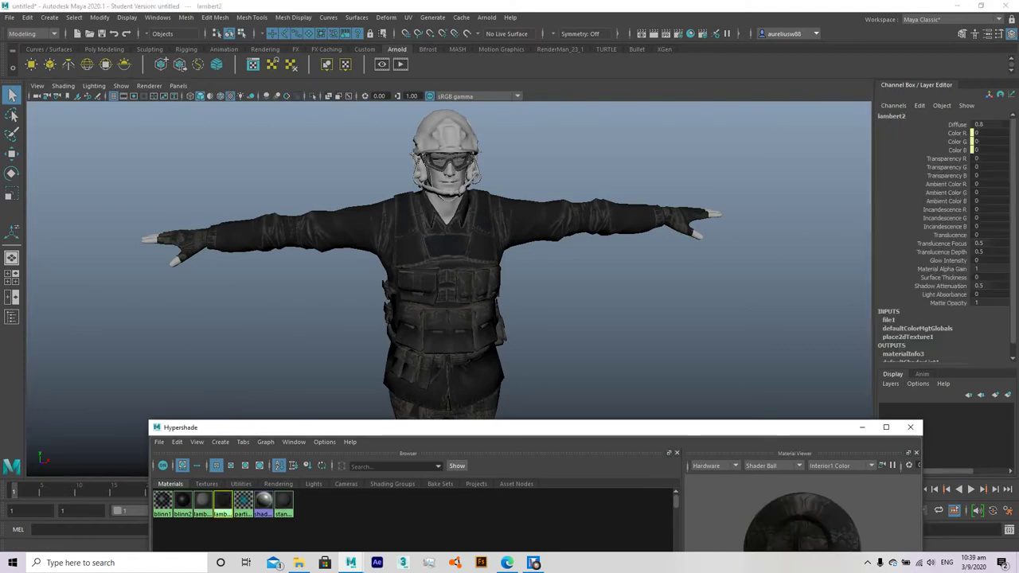
# Create another Lambert with HK_SDU_swat_Body_Diffuse.png as its color texture and assign it to the character's body.
pyautogui.moveTo(358, 428); pyautogui.dragTo(285, 153)
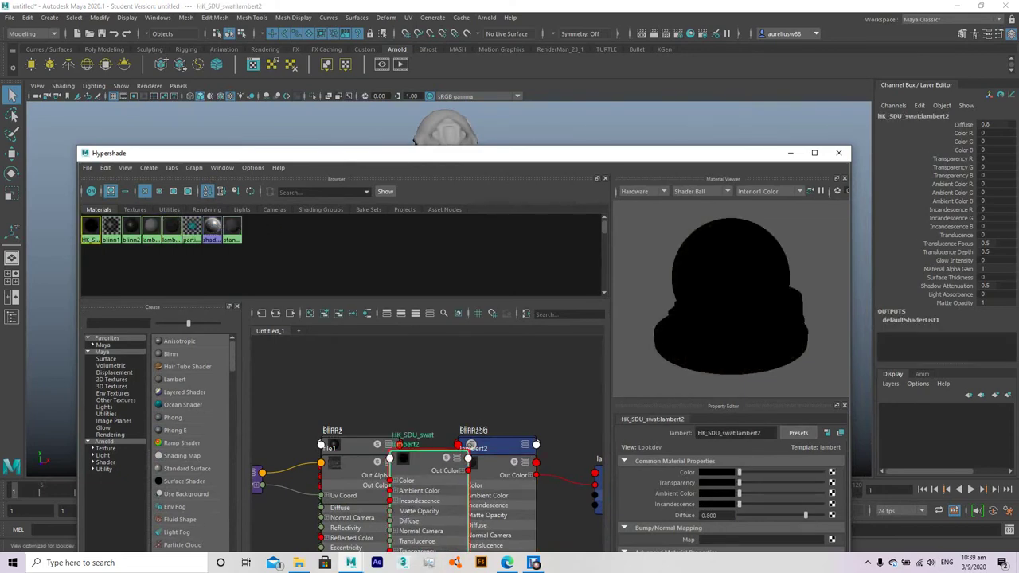
pyautogui.click(431, 278)
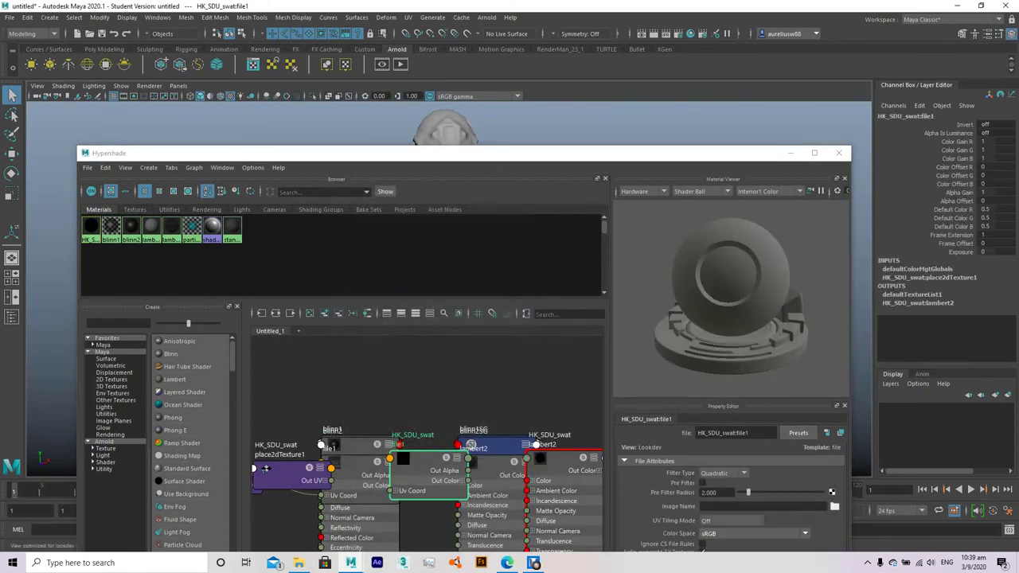
pyautogui.click(835, 506)
pyautogui.click(198, 126)
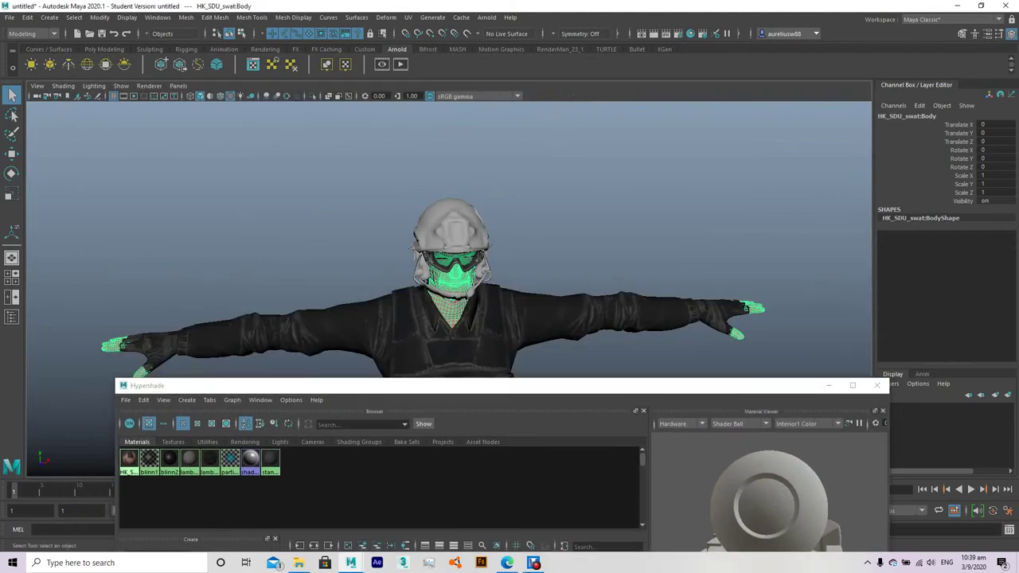
pyautogui.scroll(5, 454, 239)
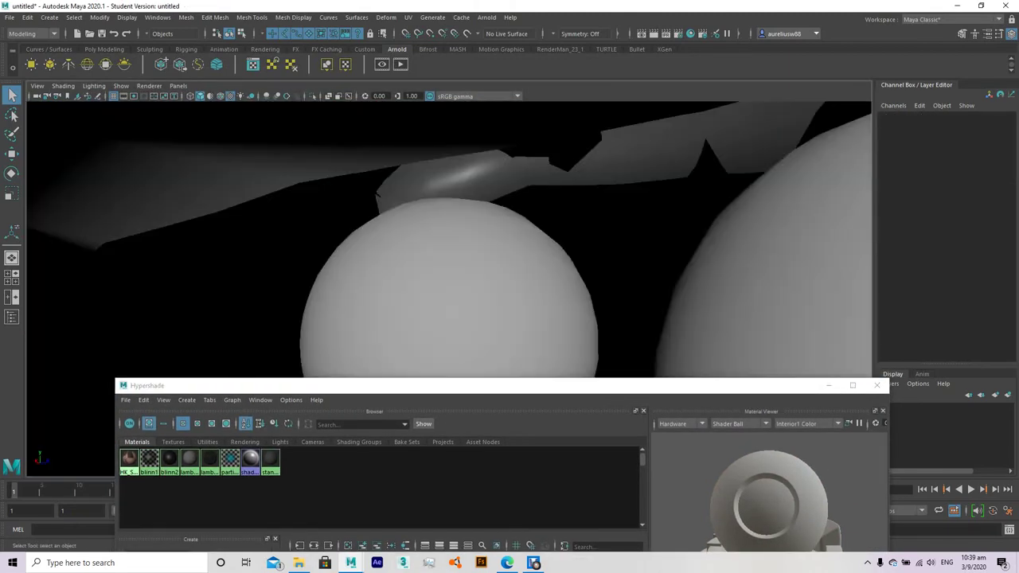
# Assign lambert2 to the helmet and apply a planar UV projection to it.
pyautogui.click(422, 279)
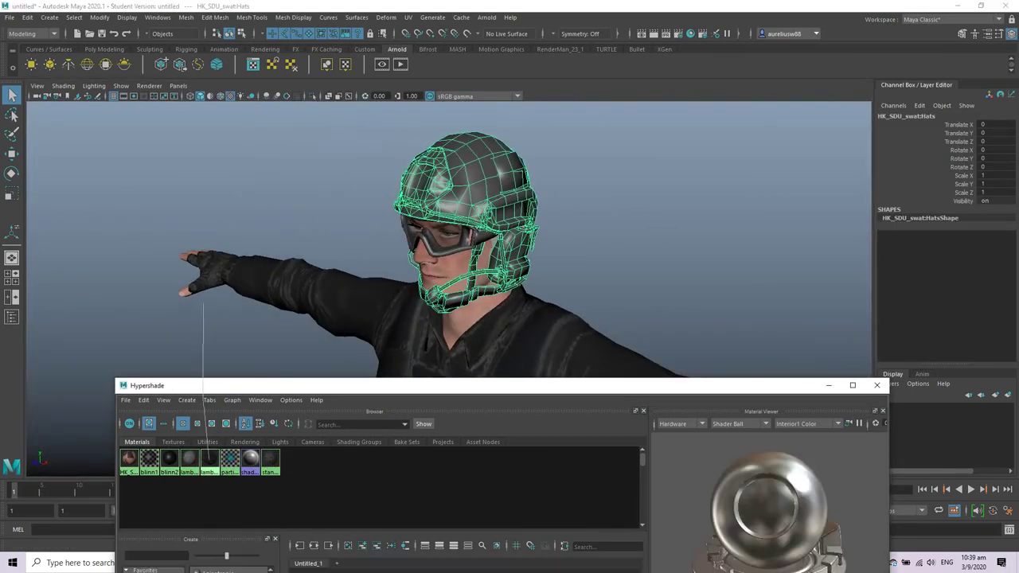
pyautogui.keyDown('shift'); pyautogui.moveTo(498, 199); pyautogui.dragTo(478, 407, button='right'); pyautogui.keyUp('shift')
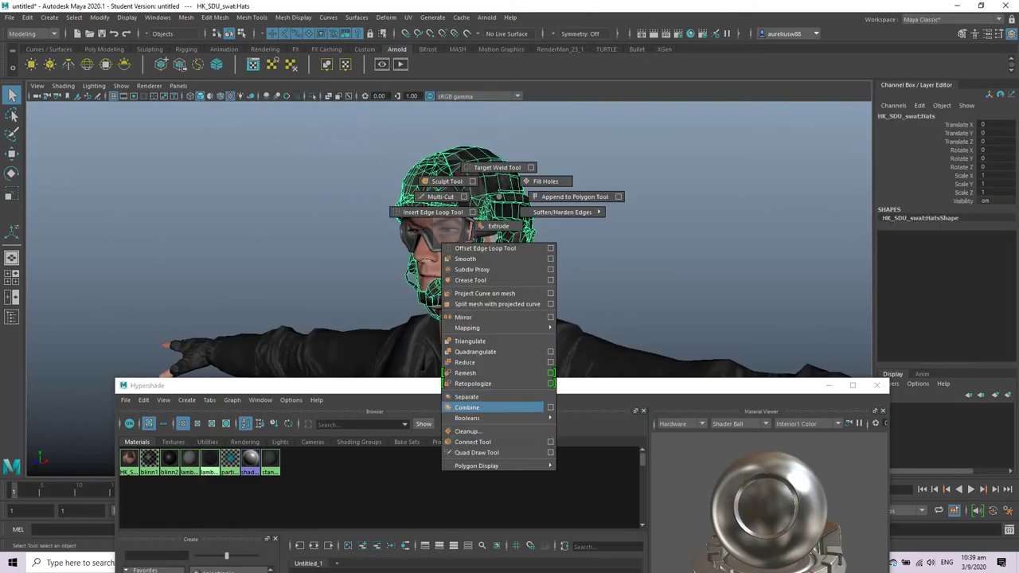
pyautogui.keyDown('shift'); pyautogui.moveTo(494, 327); pyautogui.dragTo(593, 398, button='right'); pyautogui.keyUp('shift')
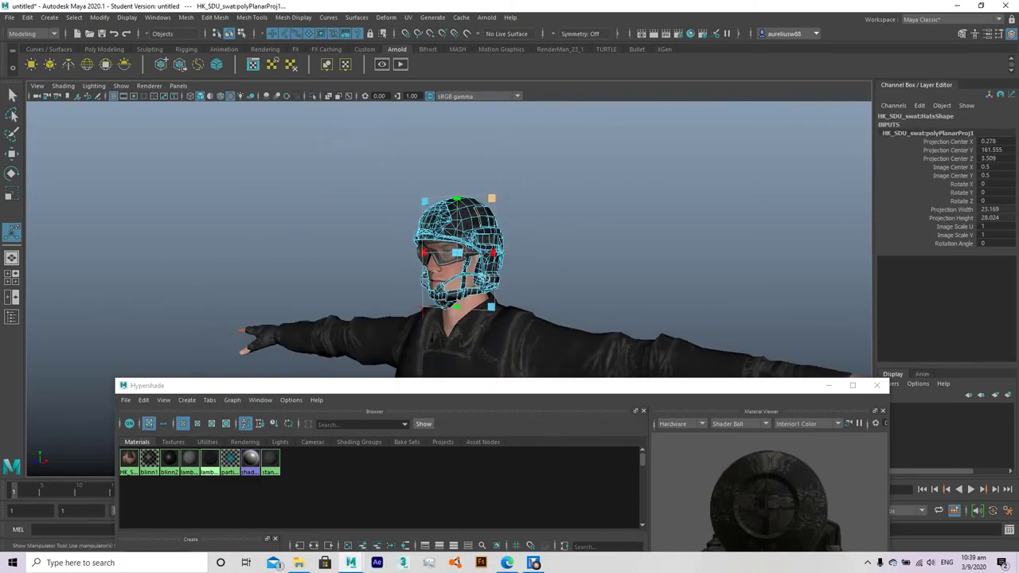
pyautogui.press('f')
pyautogui.press('q')
pyautogui.press('a')
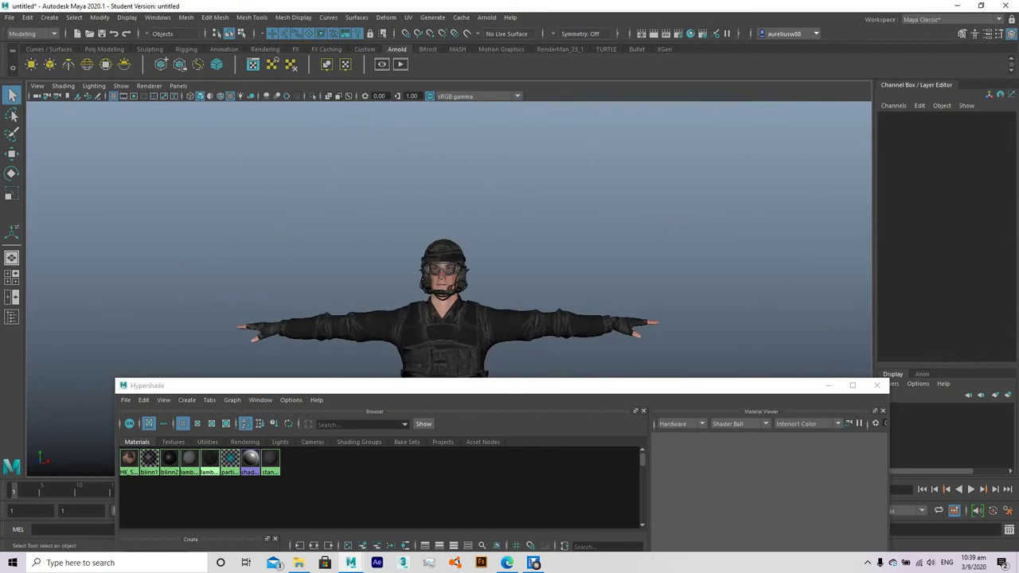
# Lower the transparency of the lens material blinn1 to 0.052 and close Hypershade.
pyautogui.scroll(5, 448, 293)
pyautogui.click(150, 459)
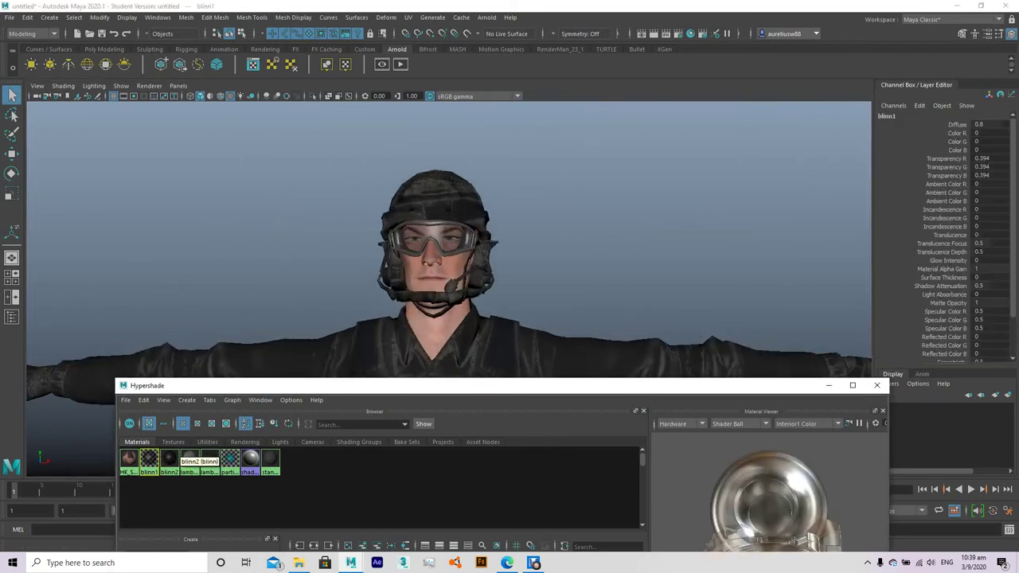
pyautogui.moveTo(716, 385); pyautogui.dragTo(197, 101)
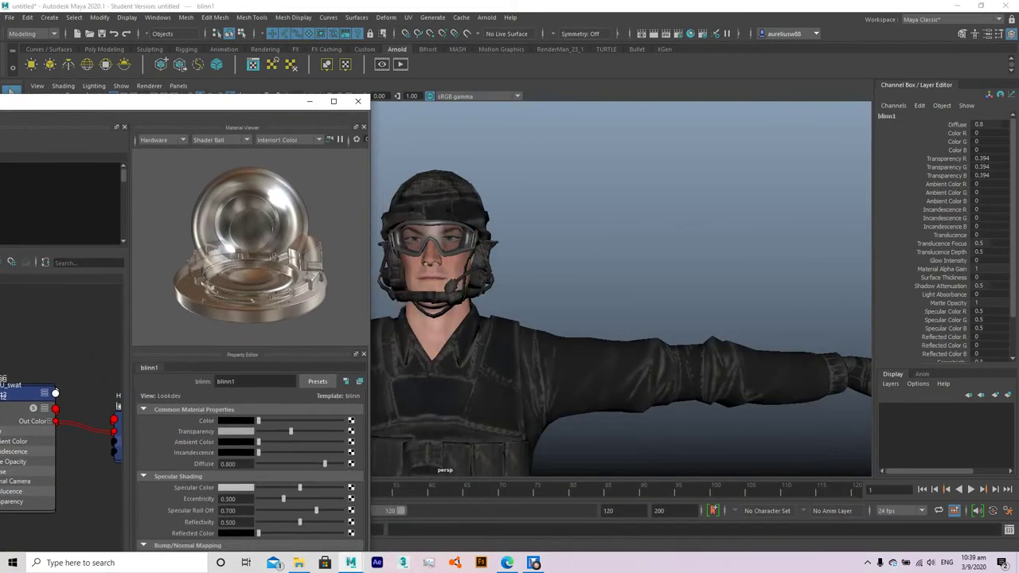
pyautogui.moveTo(291, 431); pyautogui.dragTo(271, 431)
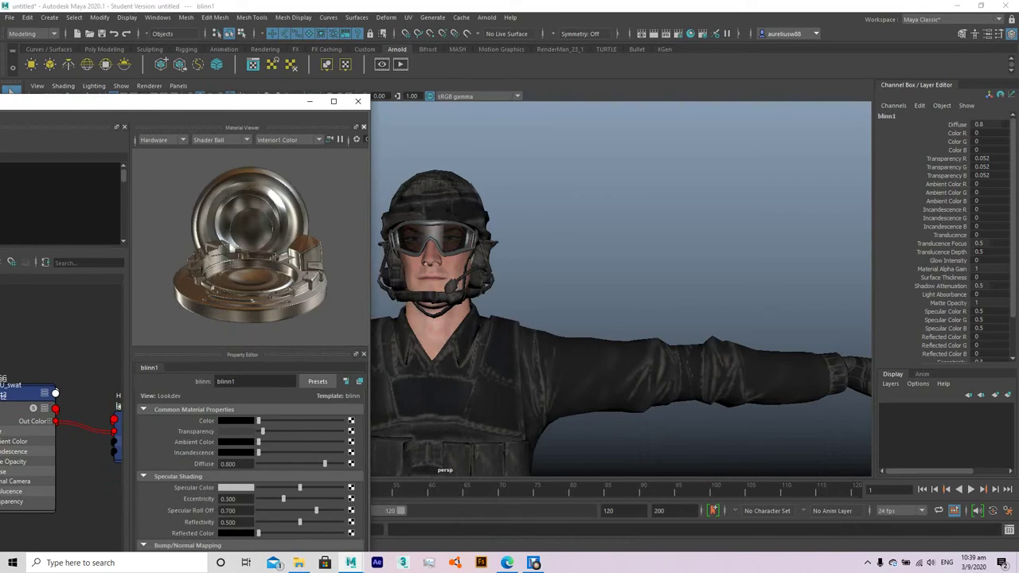
pyautogui.click(358, 101)
pyautogui.scroll(-5, 446, 286)
pyautogui.keyDown('alt'); pyautogui.moveTo(445, 286); pyautogui.dragTo(406, 455); pyautogui.keyUp('alt')
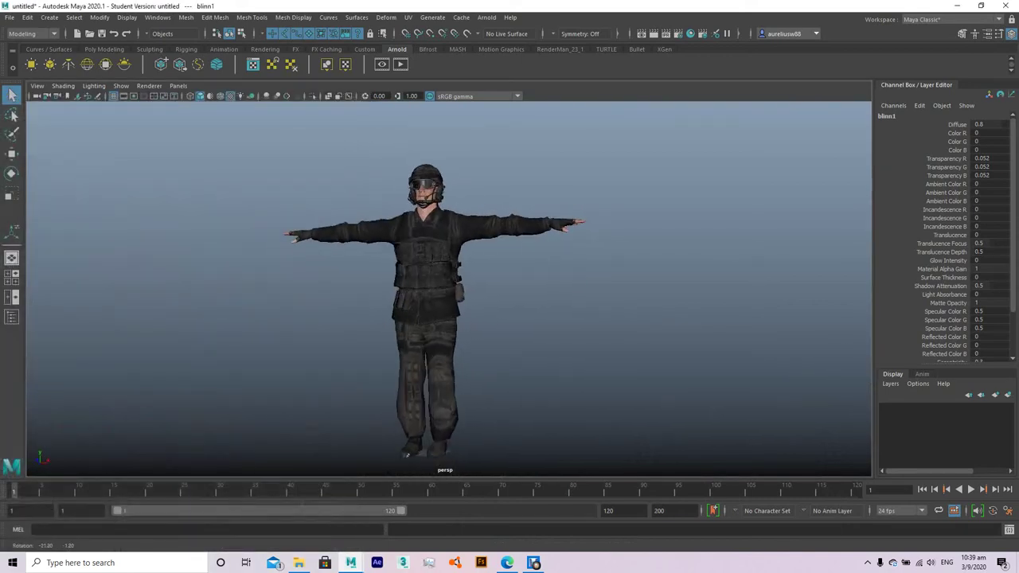
# Switch to the Rigging menu set and create a default HumanIK skeleton for the swat character.
pyautogui.click(32, 34)
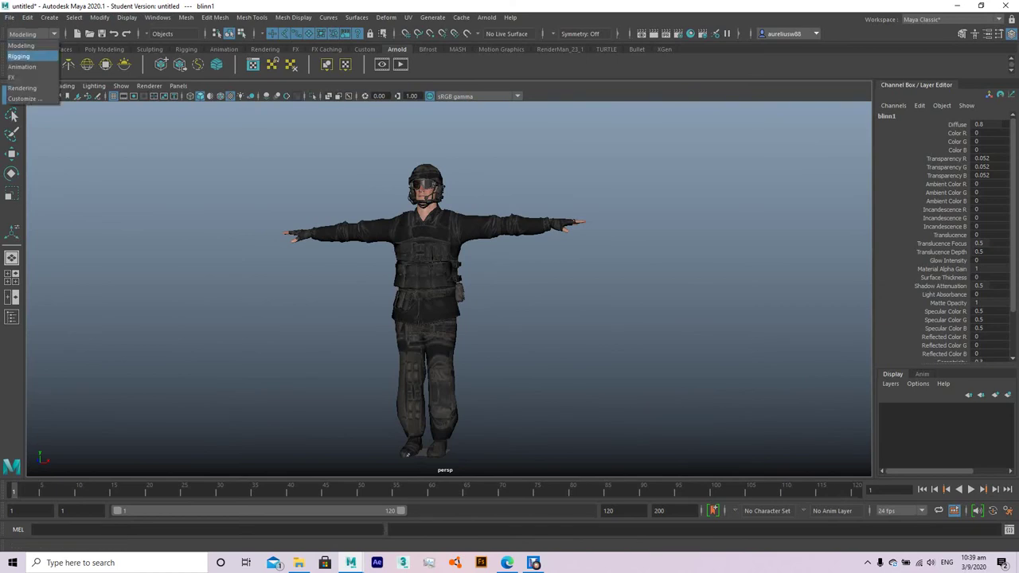
pyautogui.click(19, 56)
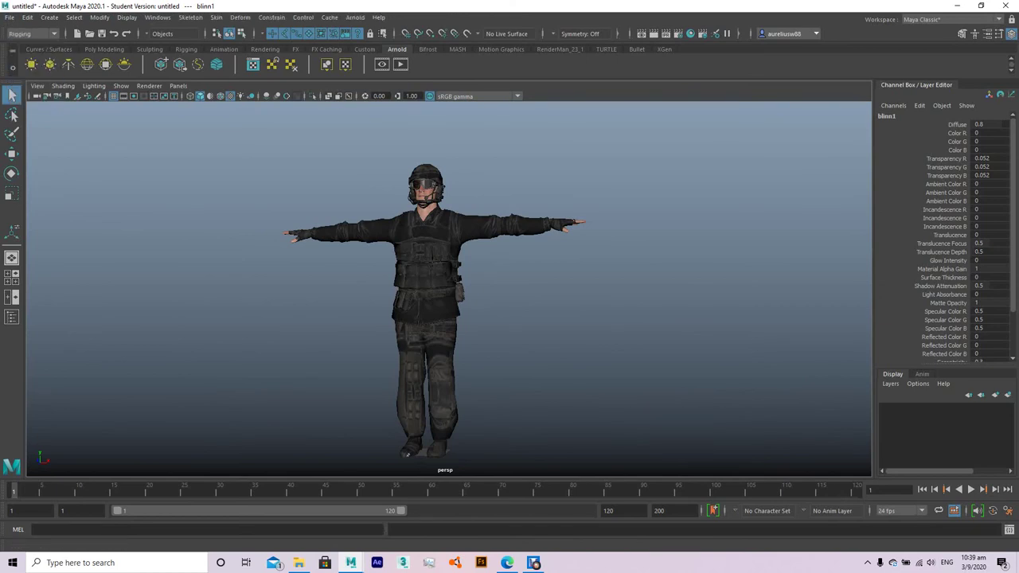
pyautogui.click(191, 17)
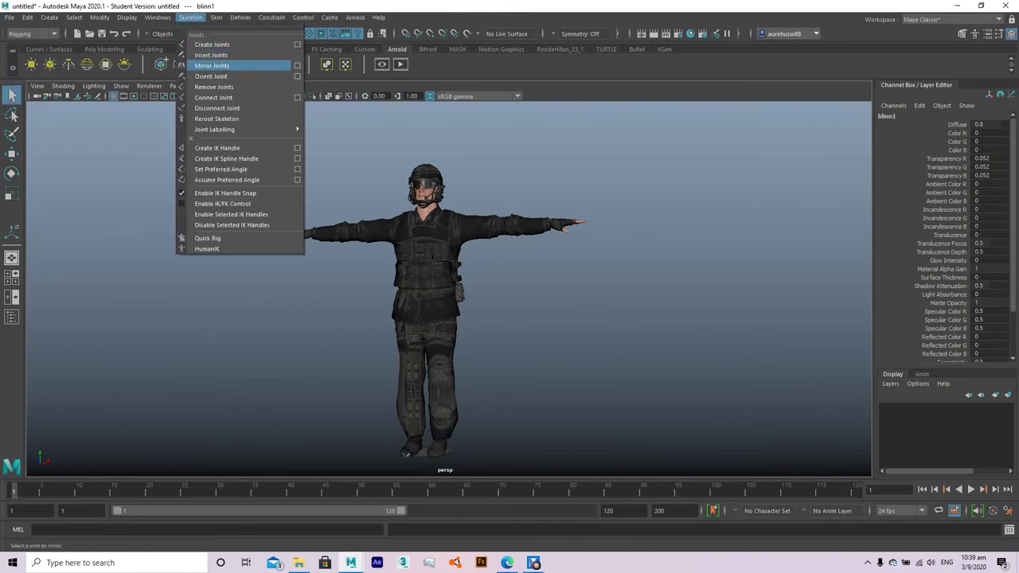
pyautogui.click(203, 238)
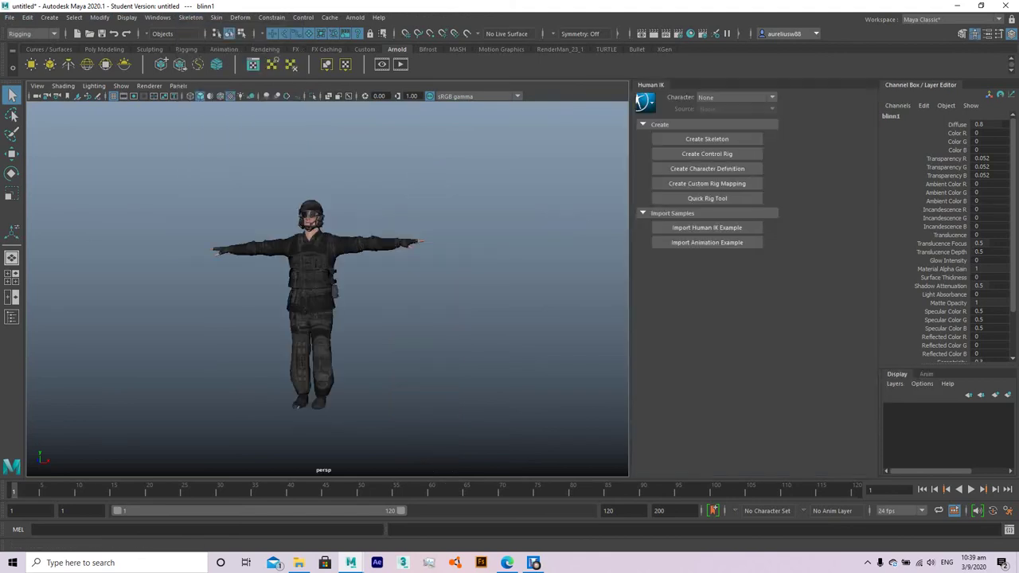
pyautogui.scroll(5, 313, 287)
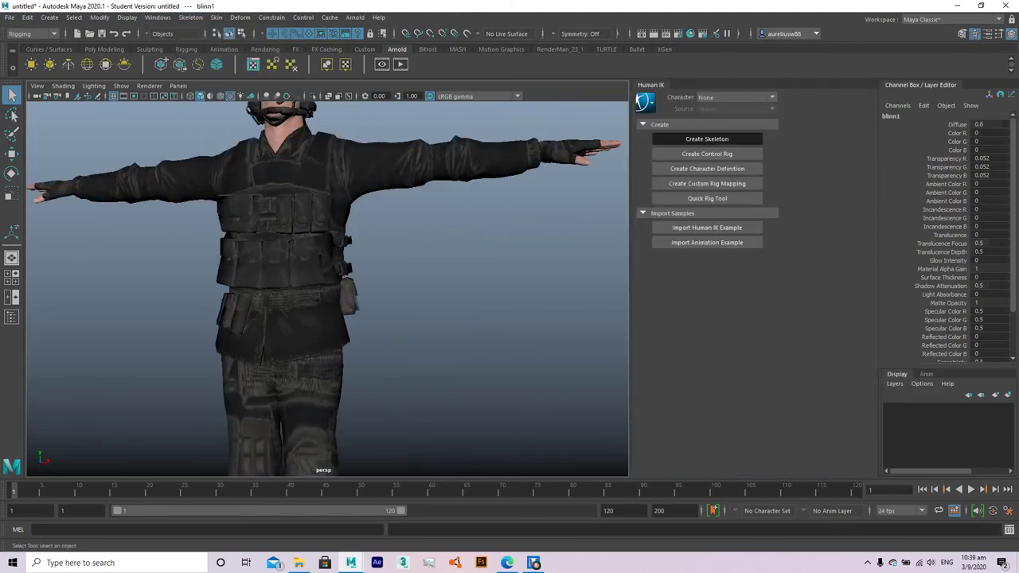
pyautogui.click(707, 139)
pyautogui.scroll(-3, 281, 470)
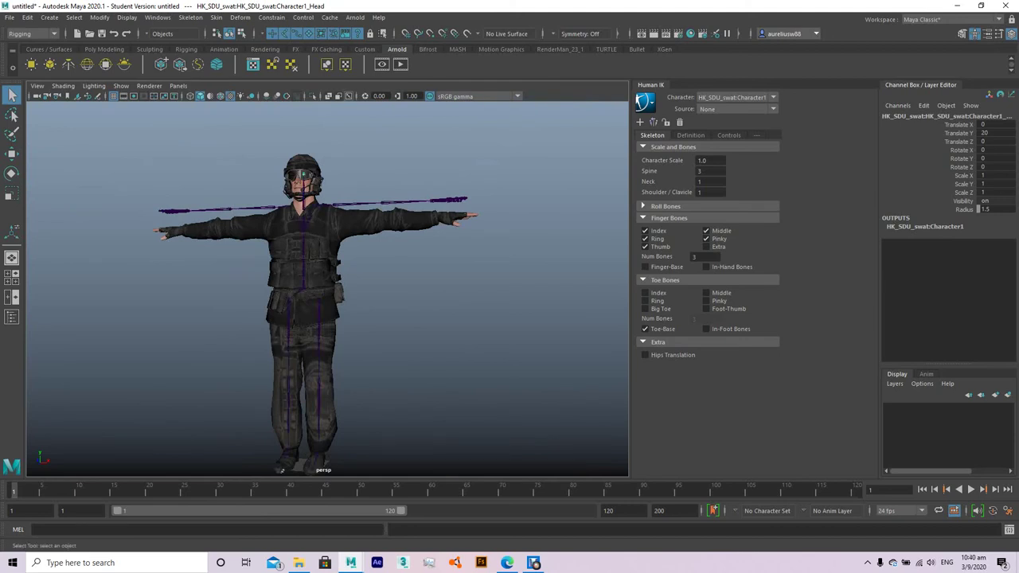
pyautogui.scroll(5, 281, 470)
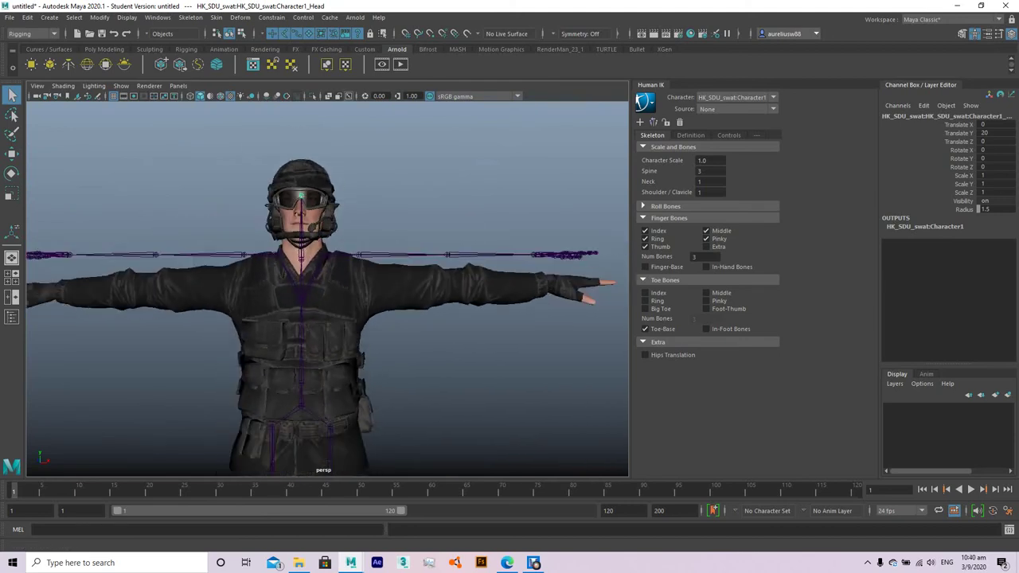
# Close the HumanIK controls and lower both shoulder joints to arm height, at a Translate Y of about 3.
pyautogui.click(974, 34)
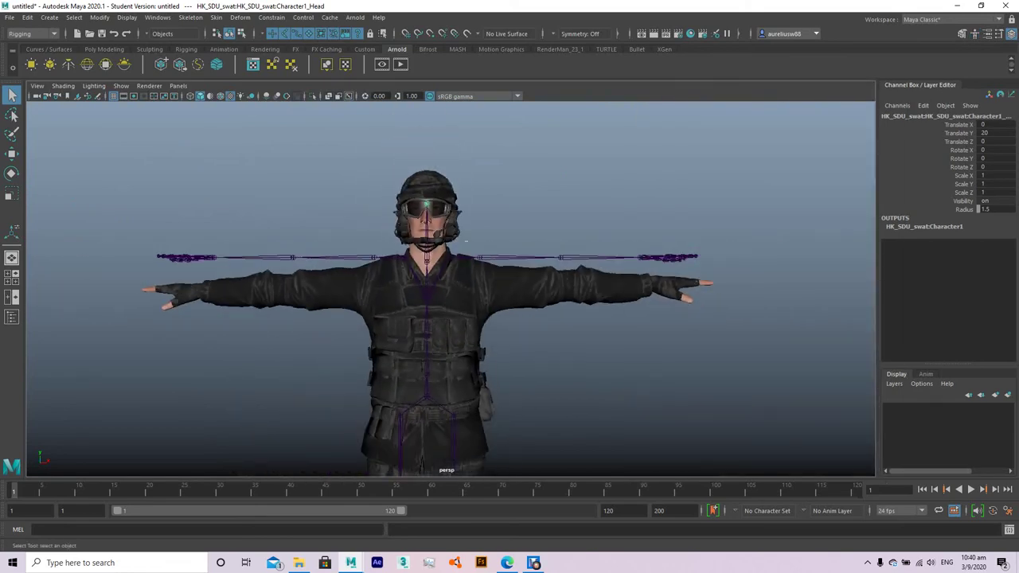
pyautogui.moveTo(465, 240); pyautogui.dragTo(442, 268)
pyautogui.moveTo(351, 265); pyautogui.dragTo(379, 264)
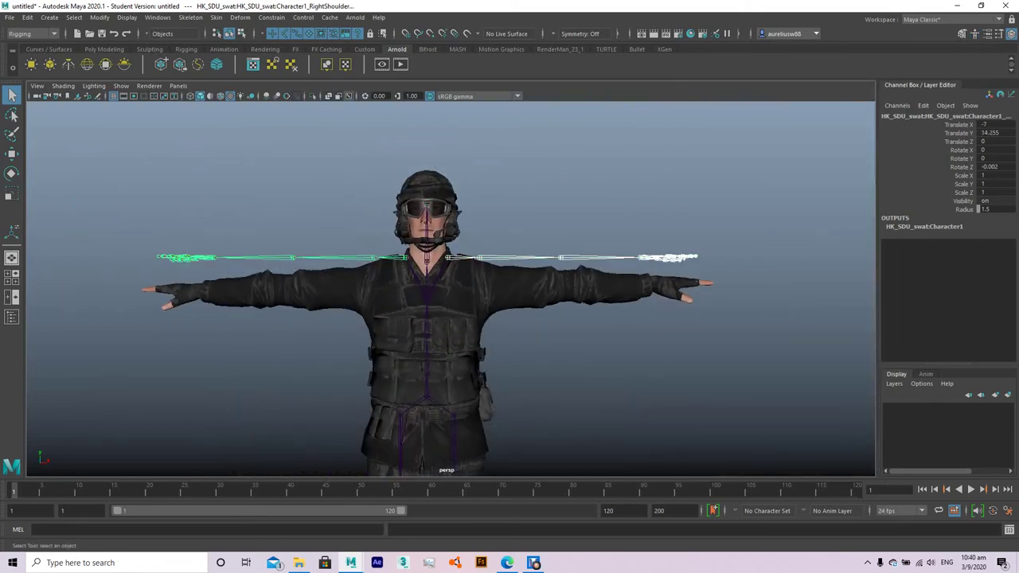
pyautogui.click(12, 153)
pyautogui.scroll(5, 446, 279)
pyautogui.moveTo(371, 181); pyautogui.dragTo(371, 241)
pyautogui.scroll(-8, 446, 286)
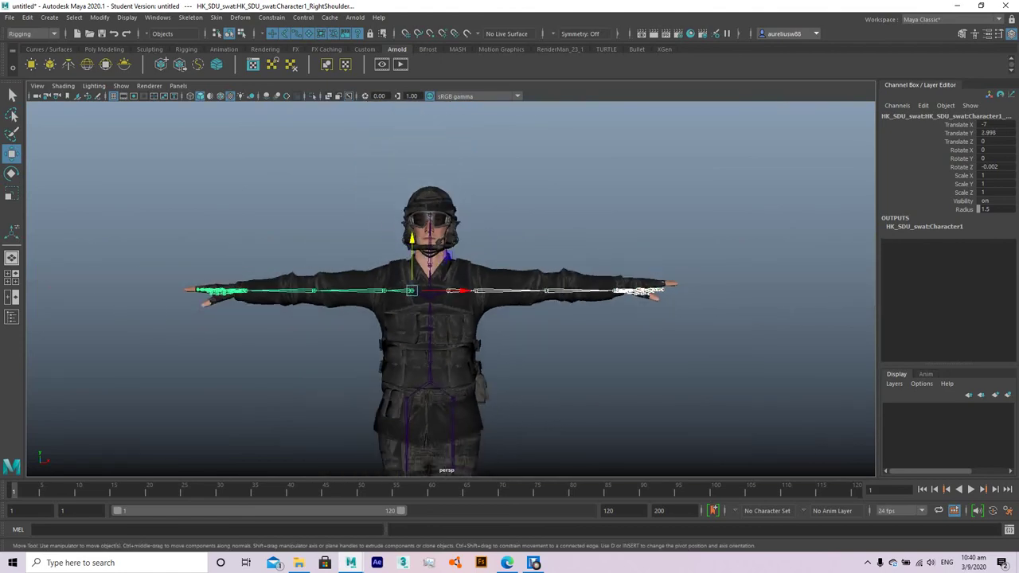
# Move the skeleton forward from the hips joint, clear of the body, to a Translate Z of about 76.
pyautogui.moveTo(254, 212); pyautogui.dragTo(557, 398)
pyautogui.click(557, 398)
pyautogui.click(445, 267)
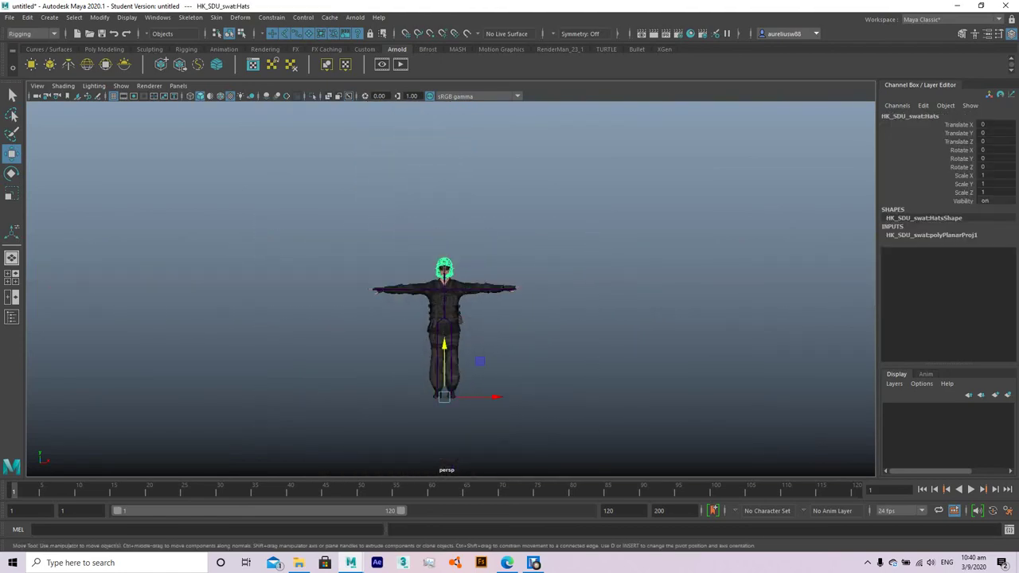
pyautogui.scroll(2, 446, 301)
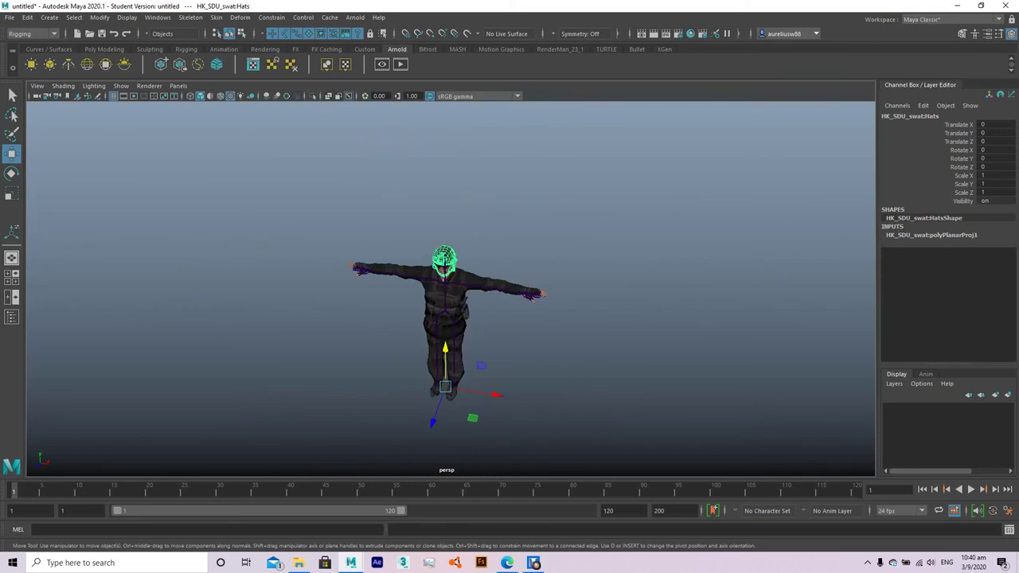
pyautogui.click(445, 323)
pyautogui.moveTo(434, 342); pyautogui.dragTo(414, 374)
# Combine all of the character's meshes into one object and center its pivot.
pyautogui.keyDown('alt'); pyautogui.moveTo(557, 318); pyautogui.dragTo(684, 298); pyautogui.keyUp('alt')
pyautogui.moveTo(421, 383); pyautogui.dragTo(570, 177)
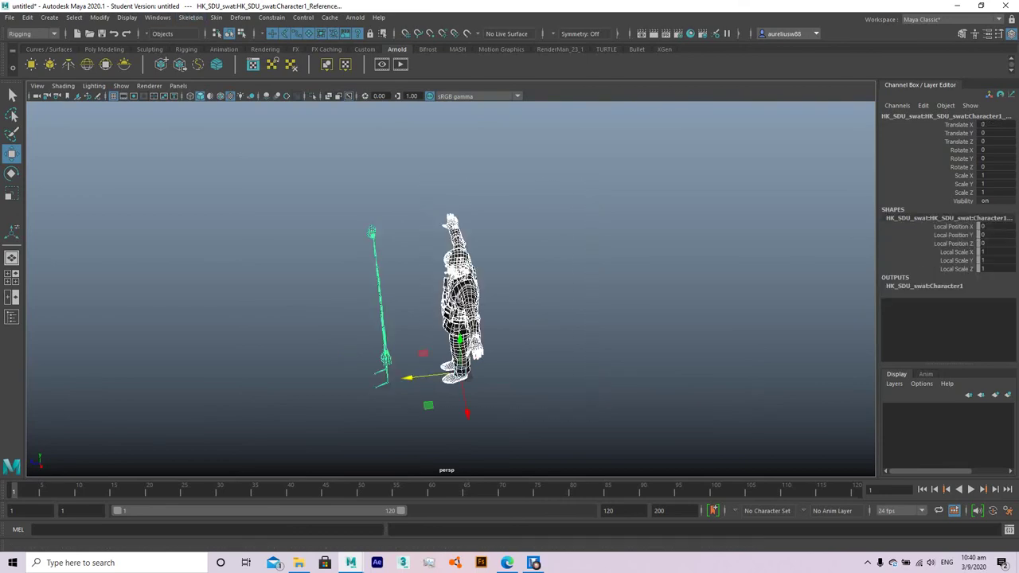
pyautogui.click(32, 33)
pyautogui.click(28, 45)
pyautogui.click(185, 17)
pyautogui.click(209, 121)
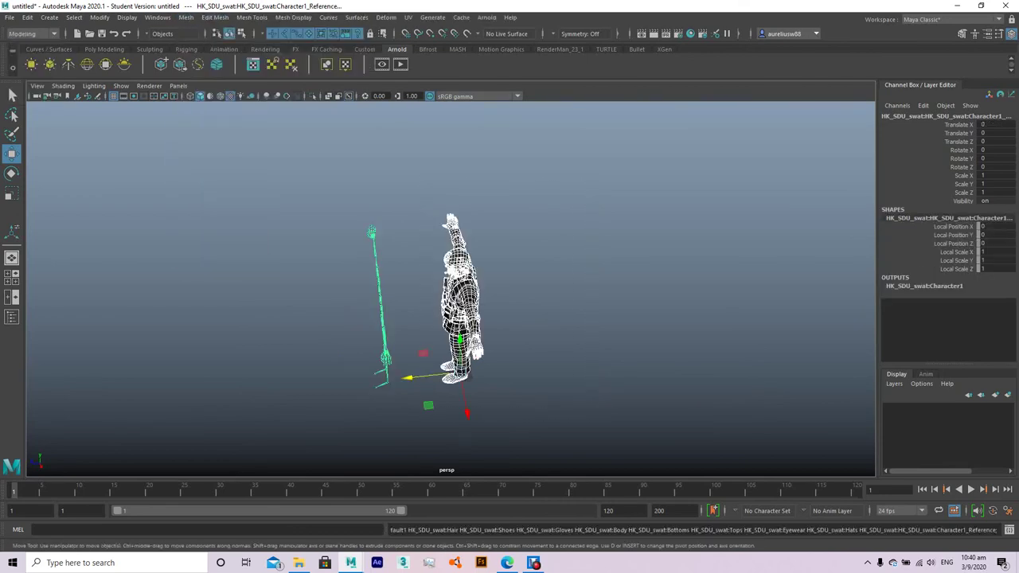
pyautogui.click(99, 16)
pyautogui.click(127, 95)
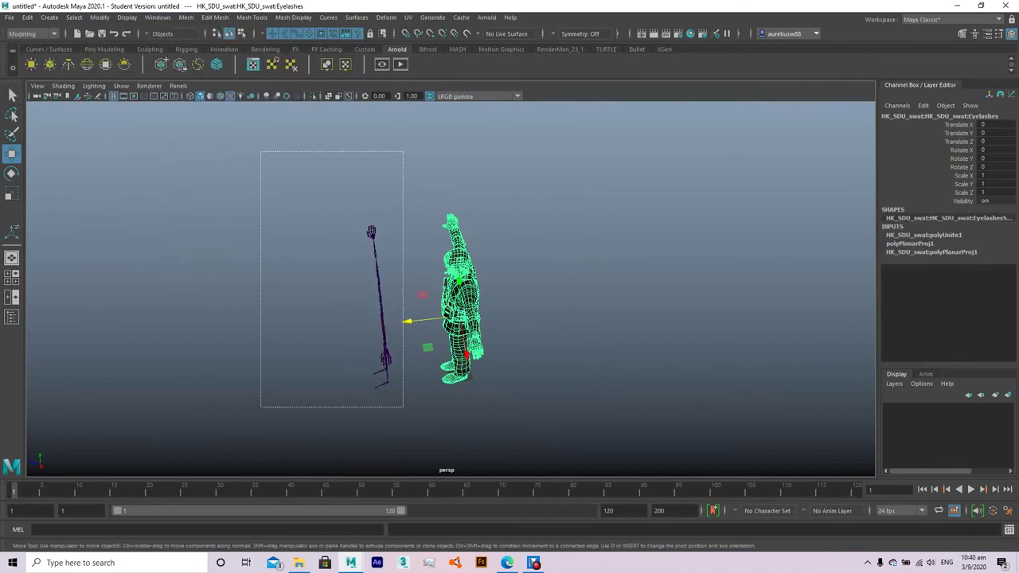
# Move the whole skeleton back inside the body, to a Translate Z of about -2.2.
pyautogui.moveTo(403, 151); pyautogui.dragTo(403, 152)
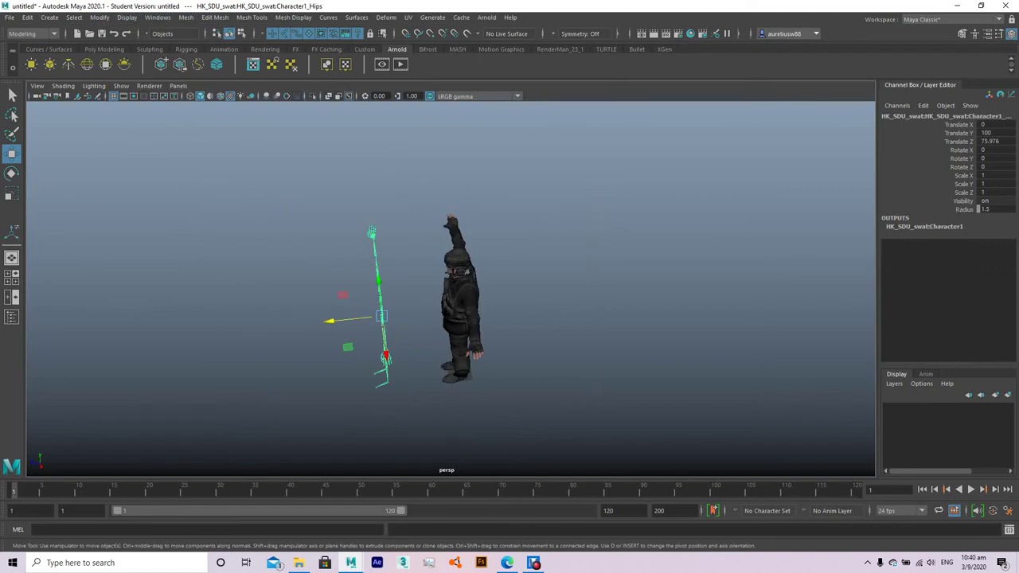
pyautogui.moveTo(330, 321); pyautogui.dragTo(408, 313)
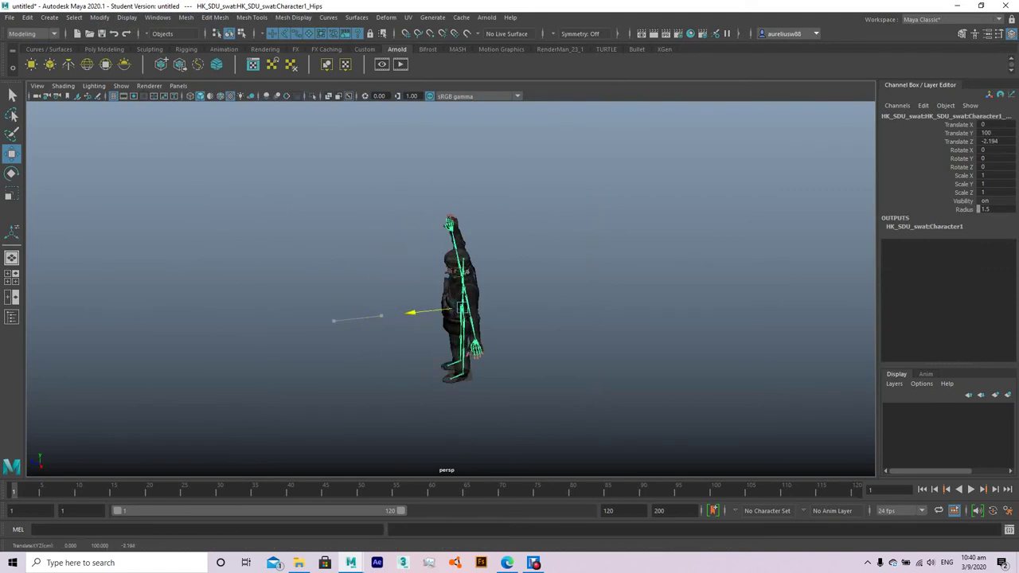
pyautogui.scroll(3, 457, 302)
# Add the combined mesh to the skeleton selection and bind the skin in the Rigging menu set.
pyautogui.keyDown('shift'); pyautogui.click(462, 318); pyautogui.keyUp('shift')
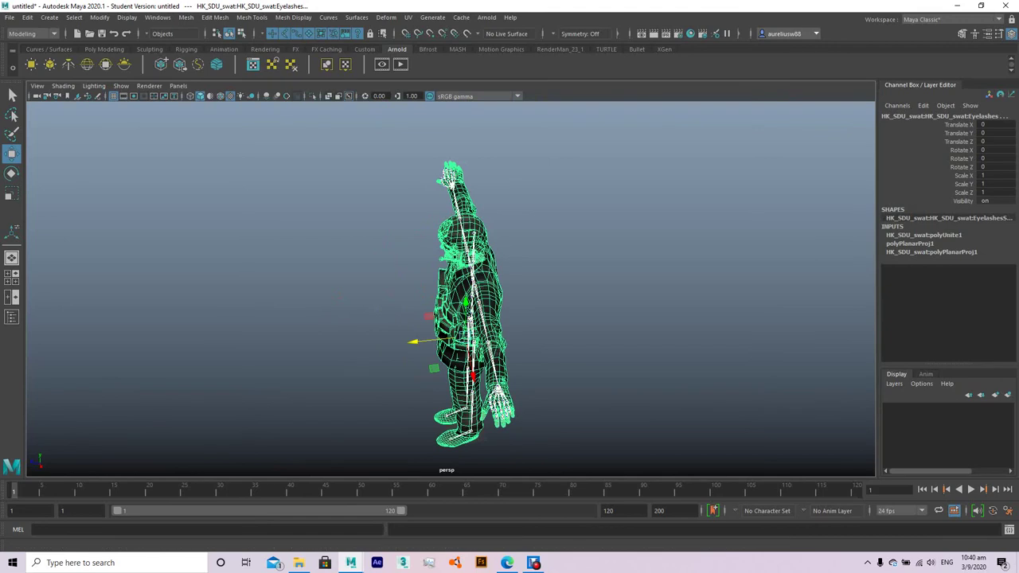
pyautogui.click(32, 34)
pyautogui.click(19, 55)
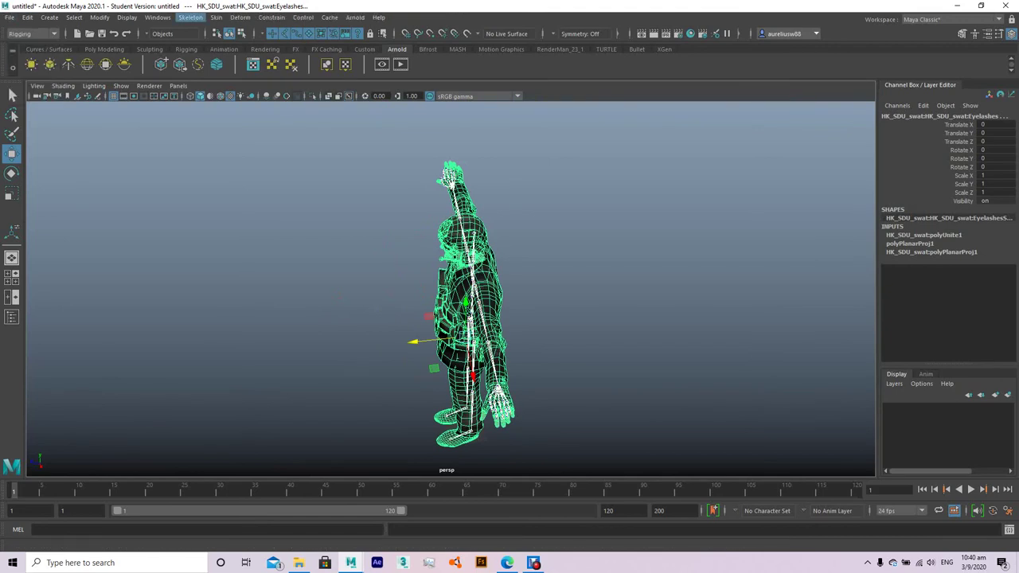
pyautogui.click(216, 17)
pyautogui.click(239, 41)
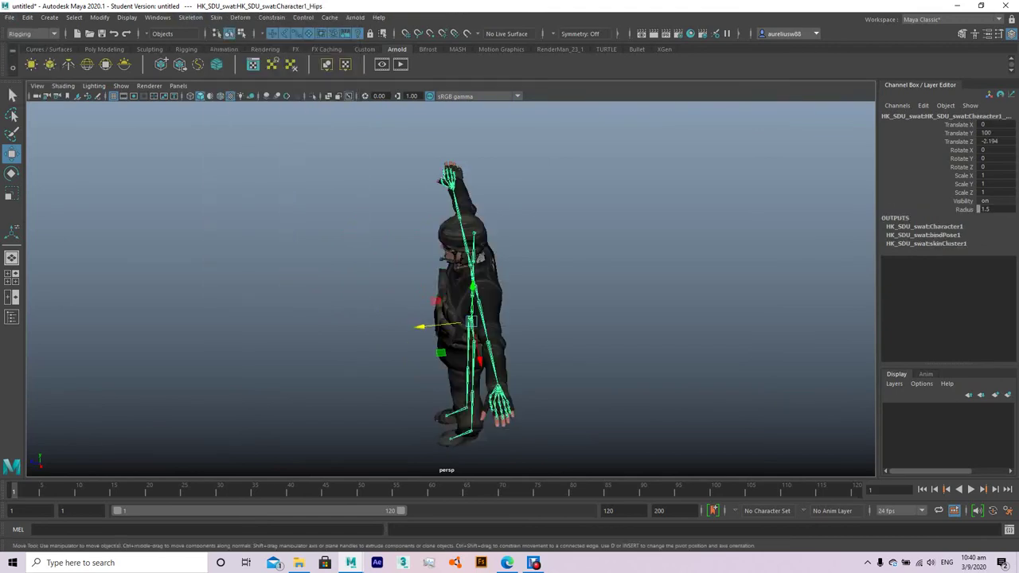
# Rotate the left and right upper-arm joints downward so both arms hang beside the torso.
pyautogui.scroll(3, 478, 303)
pyautogui.keyDown('alt'); pyautogui.moveTo(430, 287); pyautogui.dragTo(484, 290); pyautogui.keyUp('alt')
pyautogui.click(486, 280)
pyautogui.click(12, 173)
pyautogui.moveTo(489, 232); pyautogui.dragTo(531, 263)
pyautogui.click(362, 284)
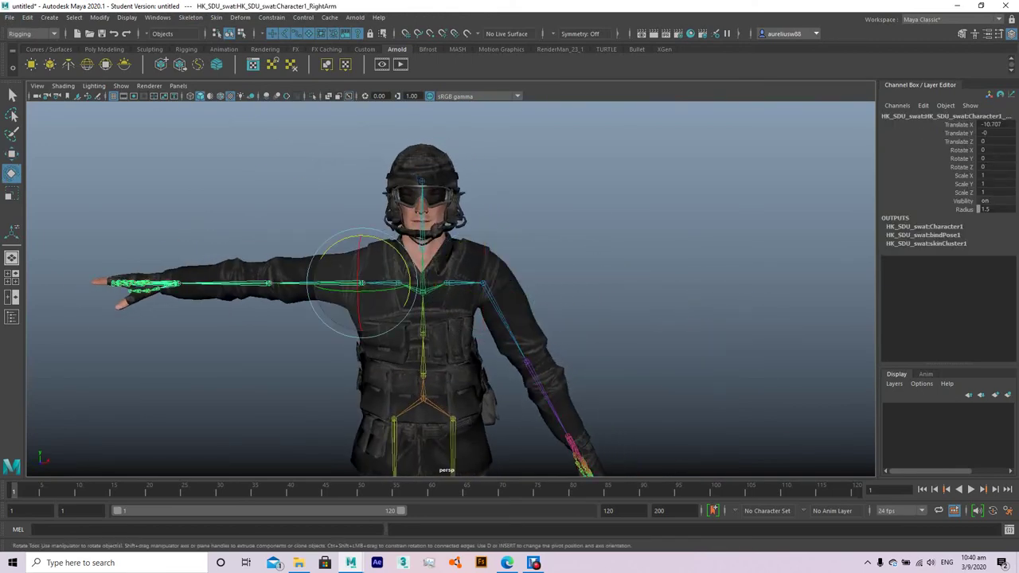
pyautogui.moveTo(362, 238); pyautogui.dragTo(373, 318)
pyautogui.click(677, 239)
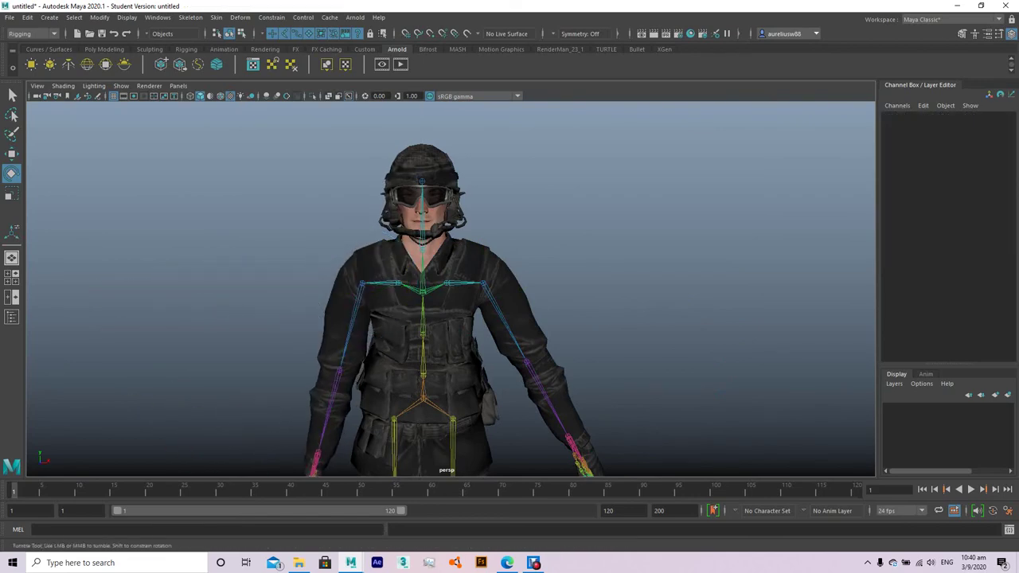
# Rotate the left forearm joint so the elbow bends and the hand reaches forward.
pyautogui.keyDown('alt'); pyautogui.moveTo(677, 239); pyautogui.dragTo(557, 247); pyautogui.keyUp('alt')
pyautogui.click(507, 303)
pyautogui.moveTo(549, 291); pyautogui.dragTo(478, 302)
pyautogui.moveTo(498, 253); pyautogui.dragTo(528, 280)
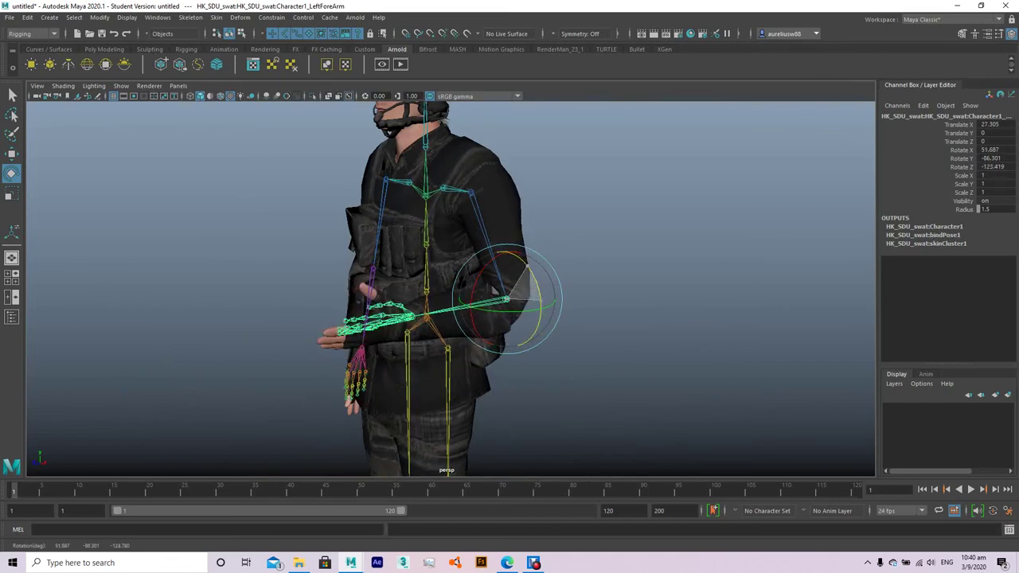
pyautogui.click(637, 302)
# Rotate the right forearm joint so the elbow bends and the hand reaches forward.
pyautogui.keyDown('alt'); pyautogui.moveTo(637, 303); pyautogui.dragTo(717, 302); pyautogui.keyUp('alt')
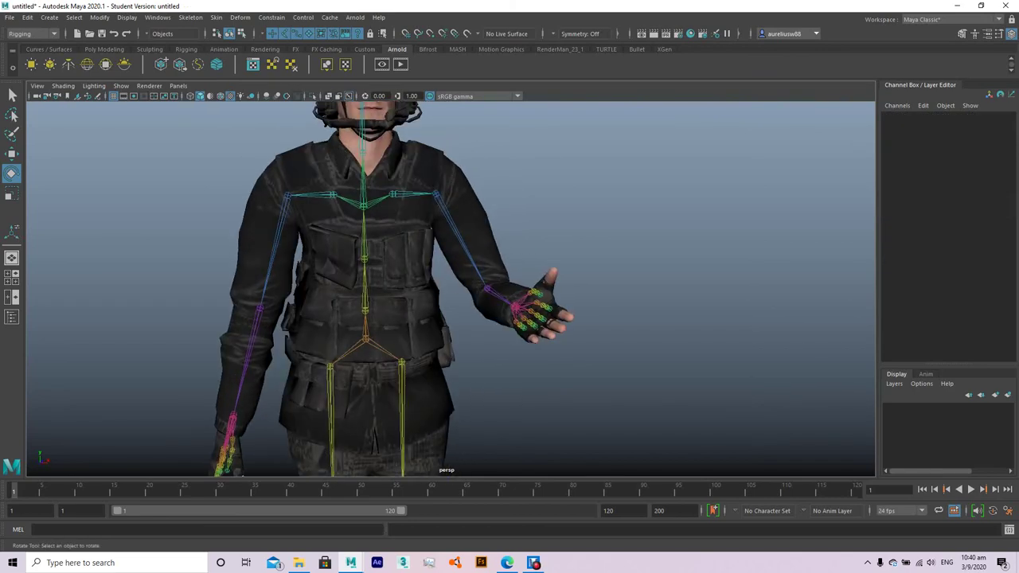
pyautogui.click(260, 308)
pyautogui.moveTo(239, 271)
pyautogui.mouseDown()
pyautogui.moveTo(231, 278)
pyautogui.moveTo(250, 274)
pyautogui.moveTo(239, 254)
pyautogui.moveTo(247, 278)
pyautogui.mouseUp()
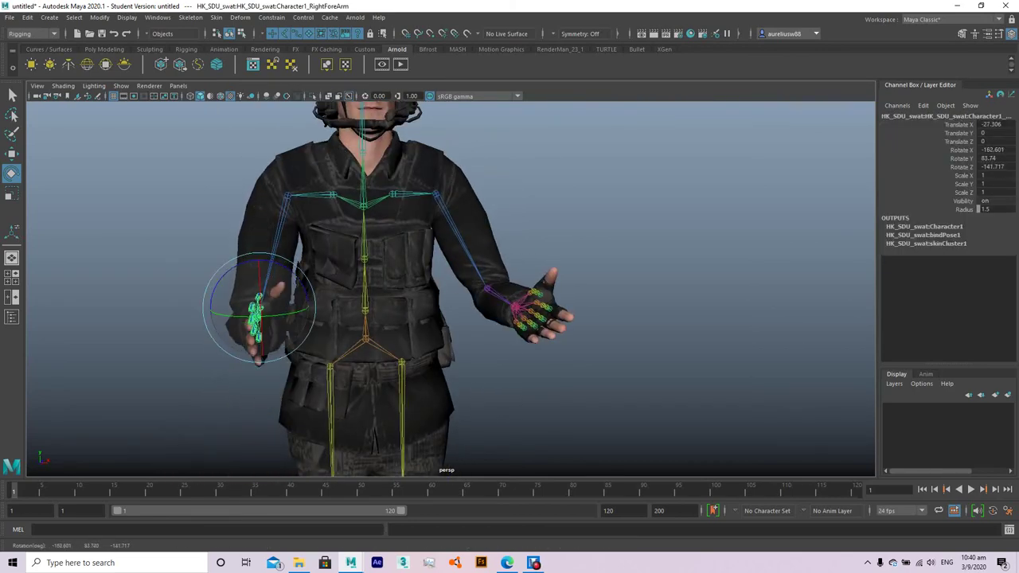
pyautogui.click(207, 303)
# Pose the left leg by rotating the thigh backward and angling the shin forward at the knee.
pyautogui.keyDown('alt'); pyautogui.moveTo(446, 287); pyautogui.dragTo(494, 287); pyautogui.keyUp('alt')
pyautogui.scroll(-5, 446, 286)
pyautogui.scroll(4, 446, 318)
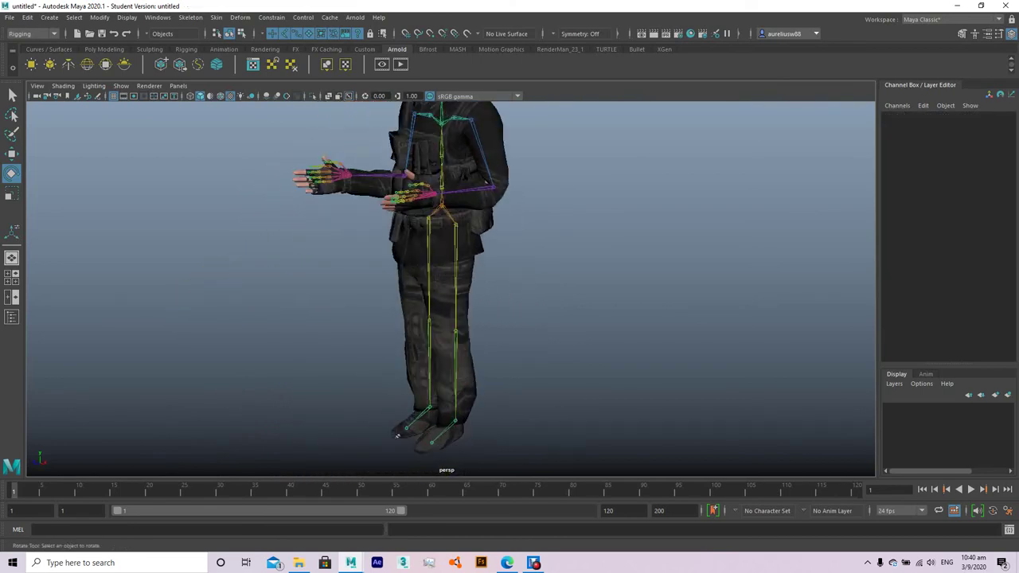
pyautogui.click(456, 279)
pyautogui.moveTo(397, 436); pyautogui.dragTo(400, 435, button='middle')
pyautogui.click(399, 435)
pyautogui.click(399, 435)
pyautogui.click(400, 435)
pyautogui.keyDown('alt'); pyautogui.moveTo(400, 434); pyautogui.dragTo(434, 454); pyautogui.keyUp('alt')
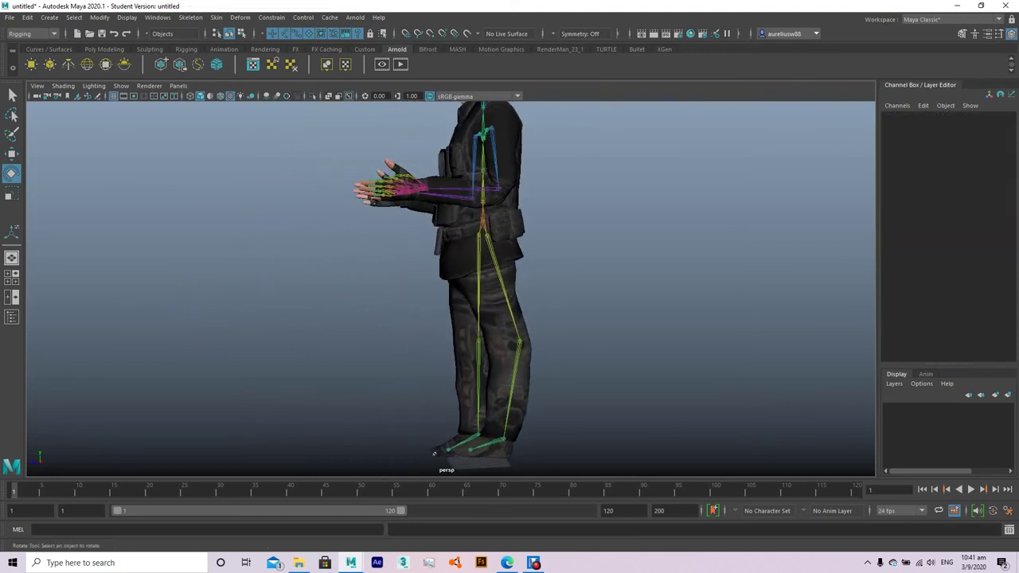
# Rotate the left upper-leg joint to about -1 degree on X so the thigh stands nearly vertical.
pyautogui.click(434, 454)
pyautogui.moveTo(434, 454); pyautogui.dragTo(434, 454, button='middle')
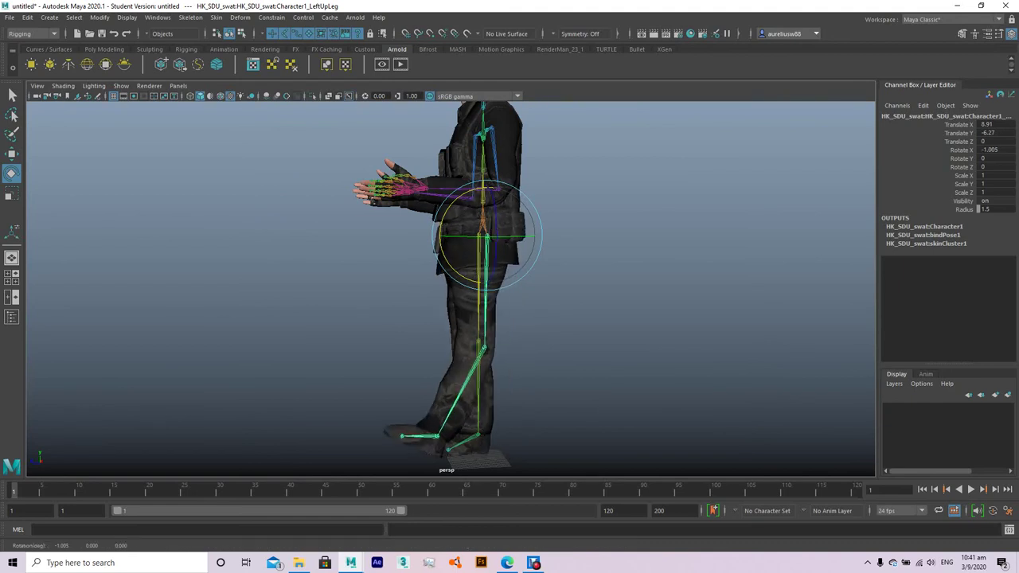
pyautogui.hotkey('ctrl', 'z')
pyautogui.hotkey('ctrl', 'z')
pyautogui.hotkey('ctrl', 'z')
# Rotate the spine so the upper body leans forward from the waist.
pyautogui.keyDown('alt'); pyautogui.moveTo(434, 454); pyautogui.dragTo(427, 314); pyautogui.keyUp('alt')
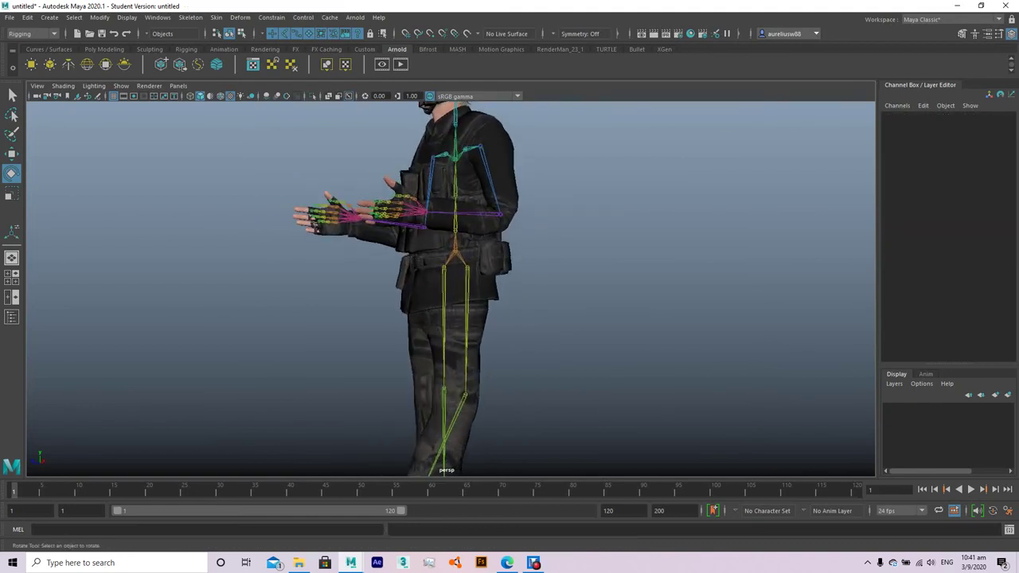
pyautogui.hotkey('ctrl', 'z')
pyautogui.hotkey('ctrl', 'z')
pyautogui.hotkey('ctrl', 'z')
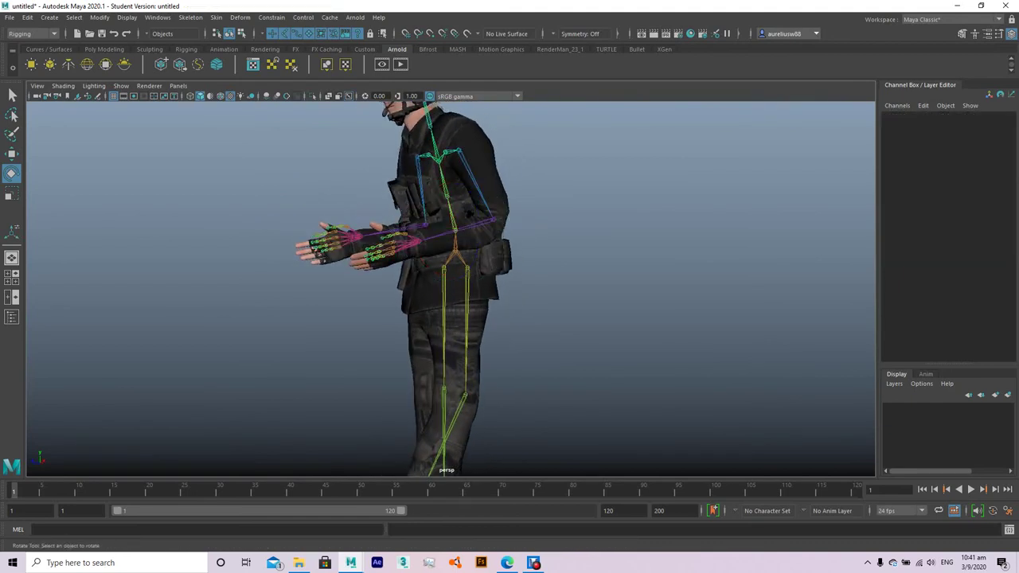
pyautogui.hotkey('ctrl', 'z')
pyautogui.hotkey('ctrl', 'z')
# Rotate the neck joint to raise the head out of the forward lean.
pyautogui.hotkey('ctrl', 'z')
pyautogui.hotkey('ctrl', 'z')
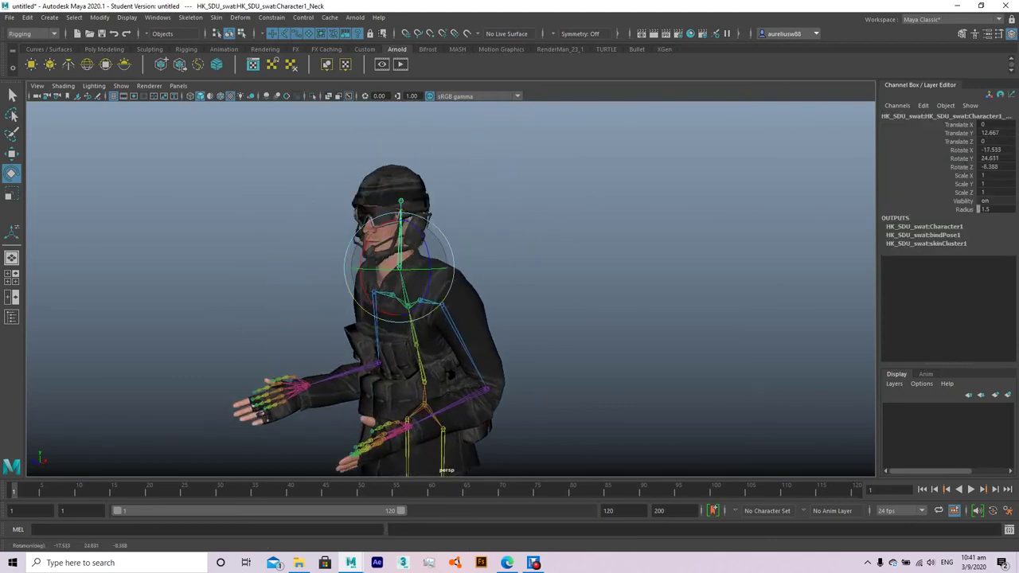
pyautogui.hotkey('ctrl', 'z')
pyautogui.hotkey('ctrl', 'z')
pyautogui.hotkey('ctrl', 'z')
pyautogui.hotkey('ctrl', 'z')
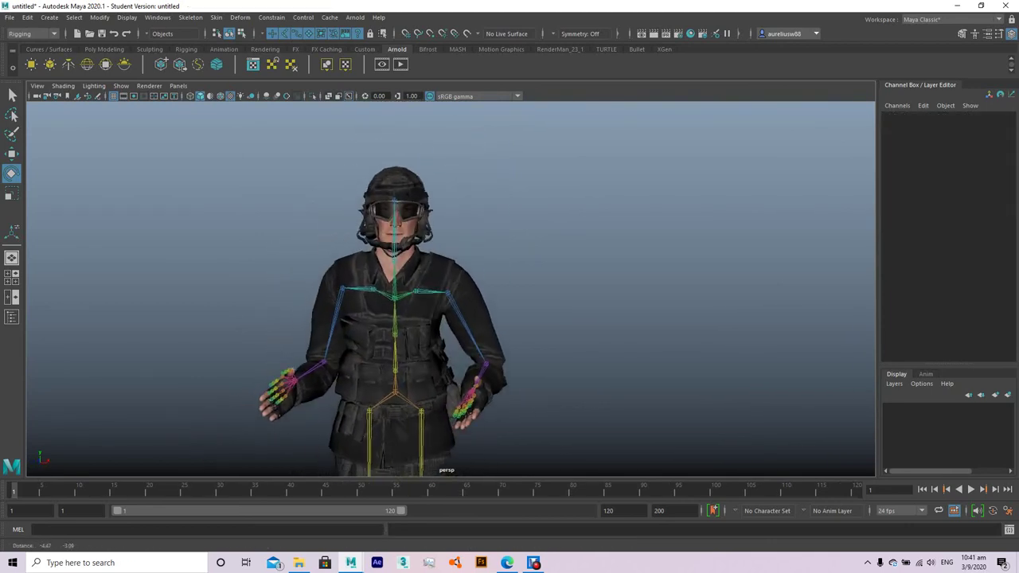
pyautogui.hotkey('ctrl', 'z')
pyautogui.hotkey('ctrl', 'z')
pyautogui.hotkey('ctrl', 'z')
pyautogui.hotkey('ctrl', 'z')
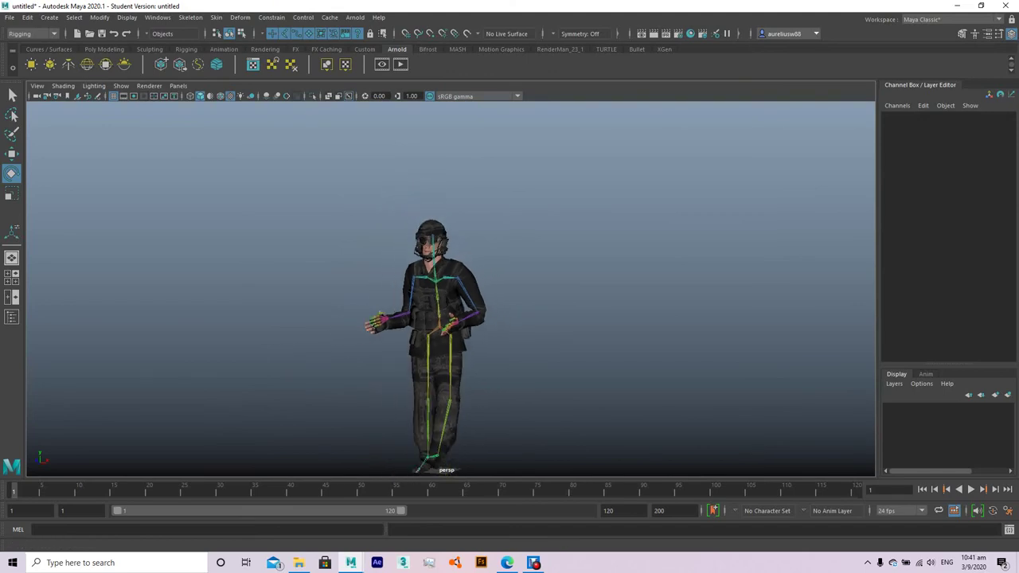
# Create a polygon disc under the character's feet and scale it uniformly to about 722 as a ground surface.
pyautogui.click(104, 48)
pyautogui.click(142, 64)
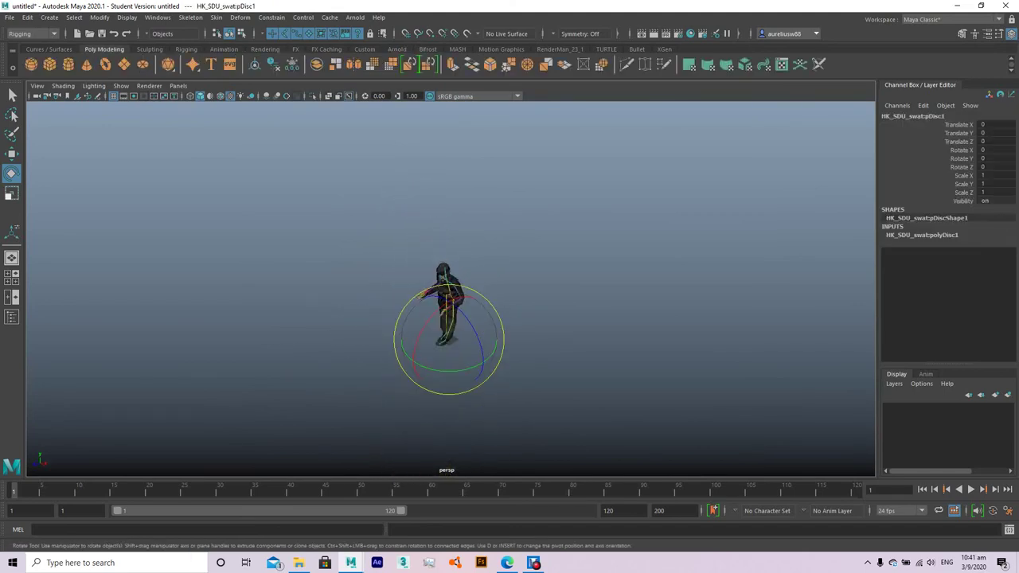
pyautogui.press('r')
pyautogui.moveTo(448, 340); pyautogui.dragTo(605, 340)
pyautogui.press('[')
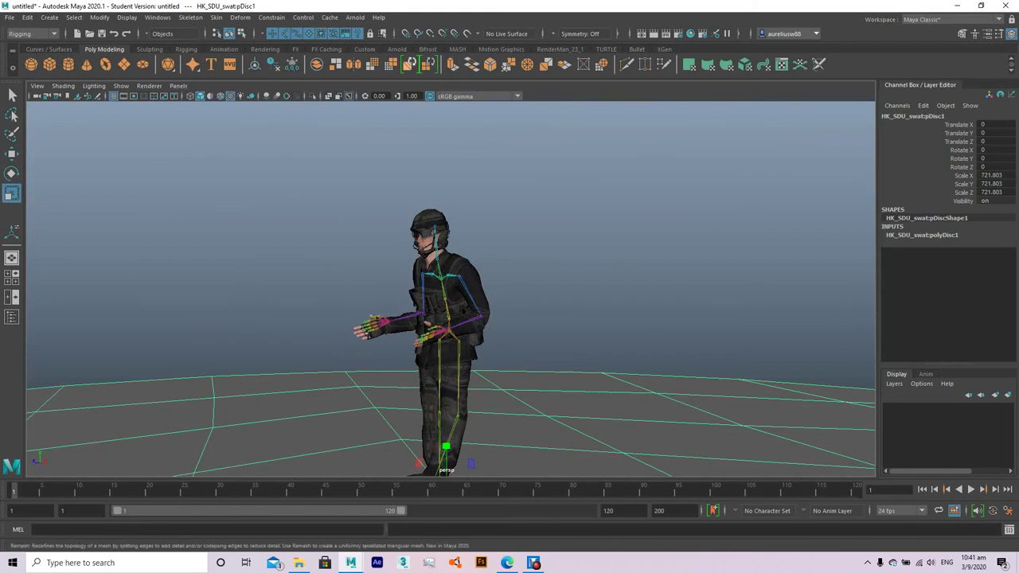
# Add an Arnold physical sky to the scene and set its sky dome light intensity to 5.
pyautogui.click(397, 49)
pyautogui.click(124, 63)
pyautogui.scroll(5, 451, 289)
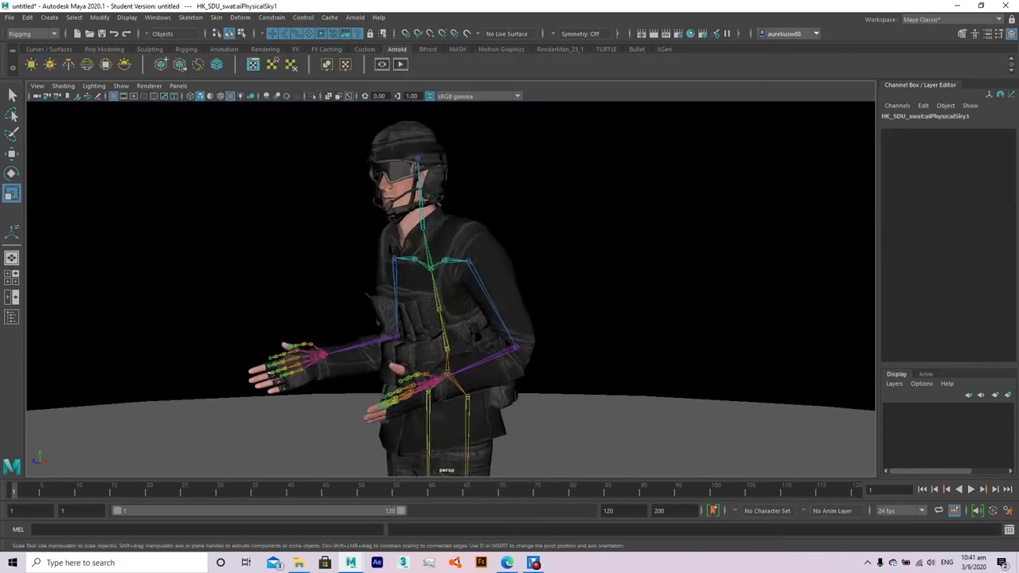
pyautogui.click(105, 64)
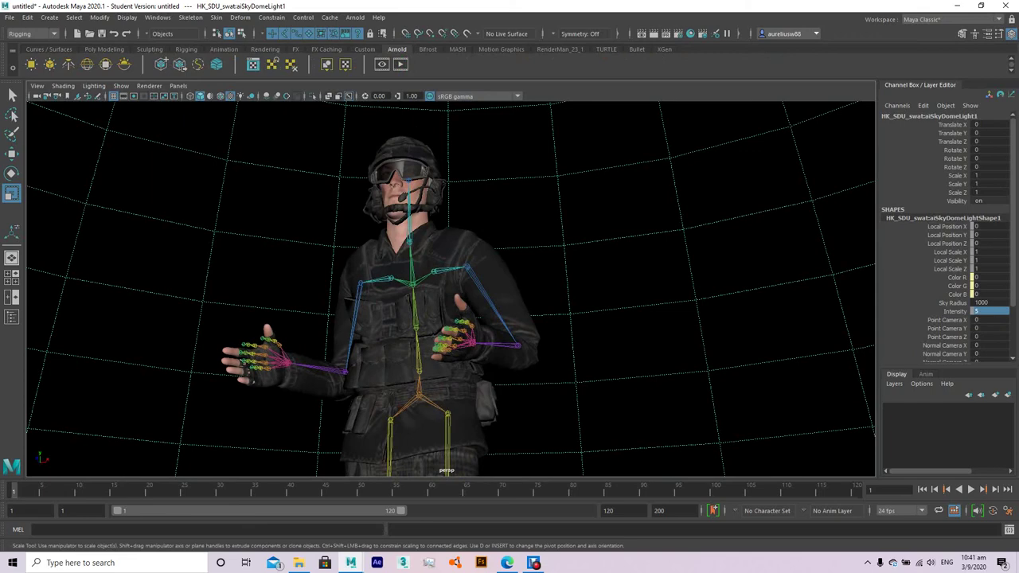
pyautogui.hotkey('ctrl', 'z')
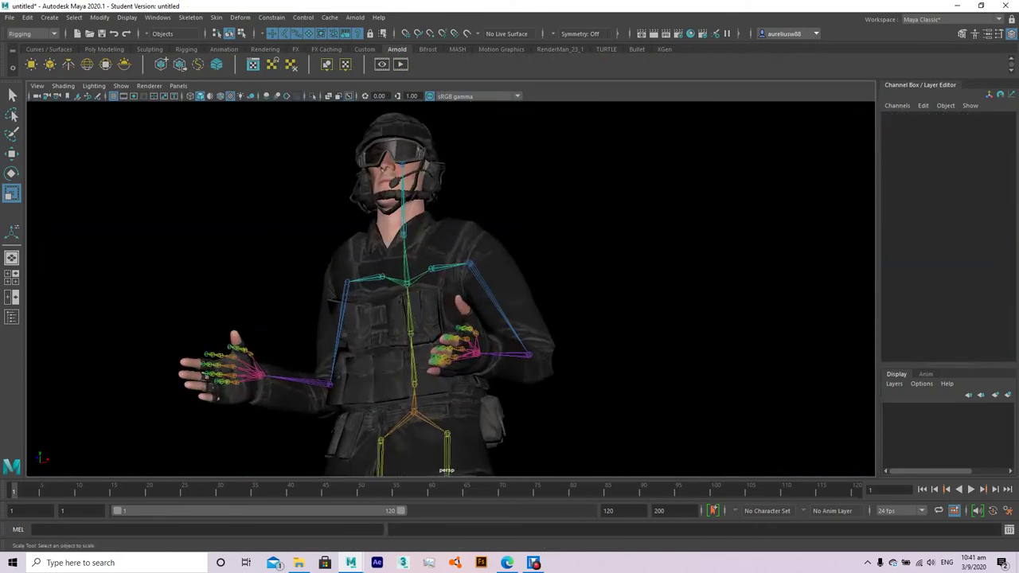
pyautogui.scroll(-5, 451, 289)
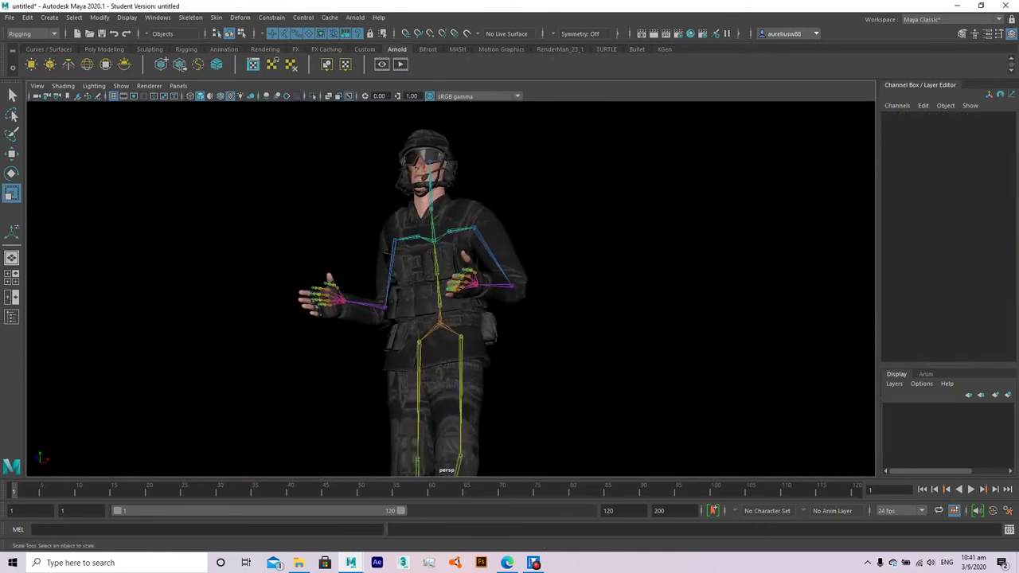
# Create a Lambert material in Hypershade with a file texture on its color, and browse the Downloads folder for an image.
pyautogui.click(1012, 33)
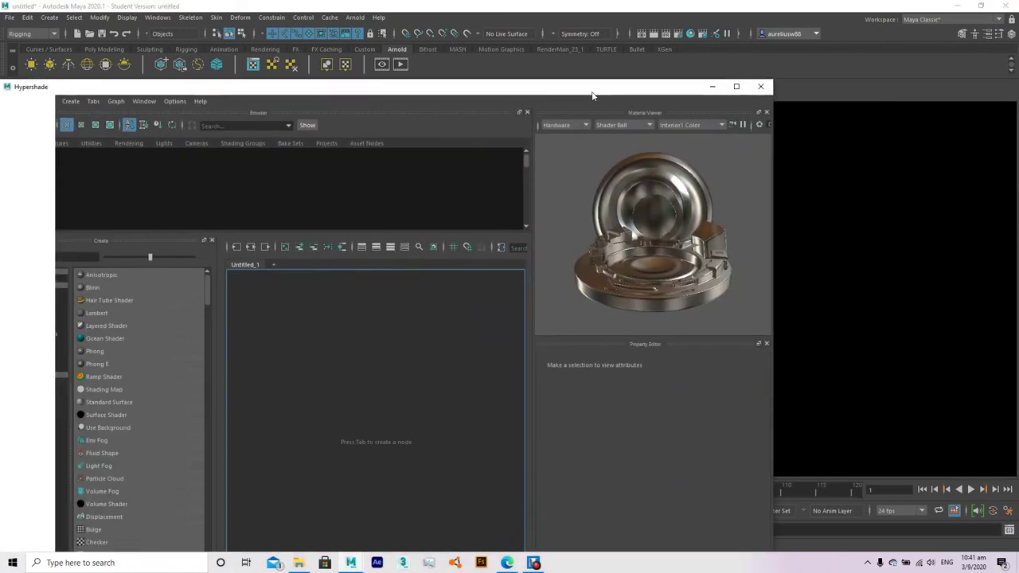
pyautogui.click(150, 151)
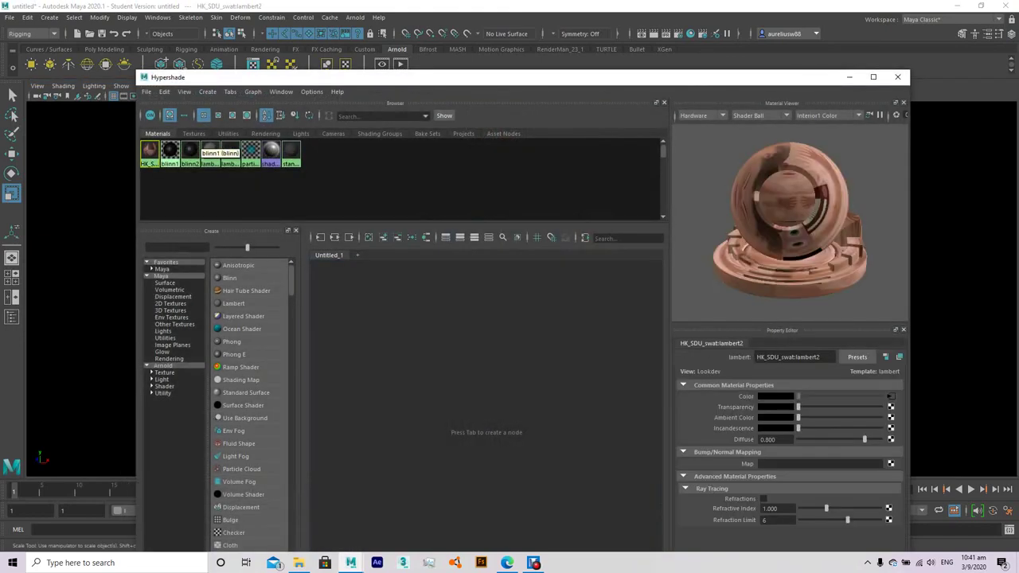
pyautogui.click(234, 304)
pyautogui.click(891, 396)
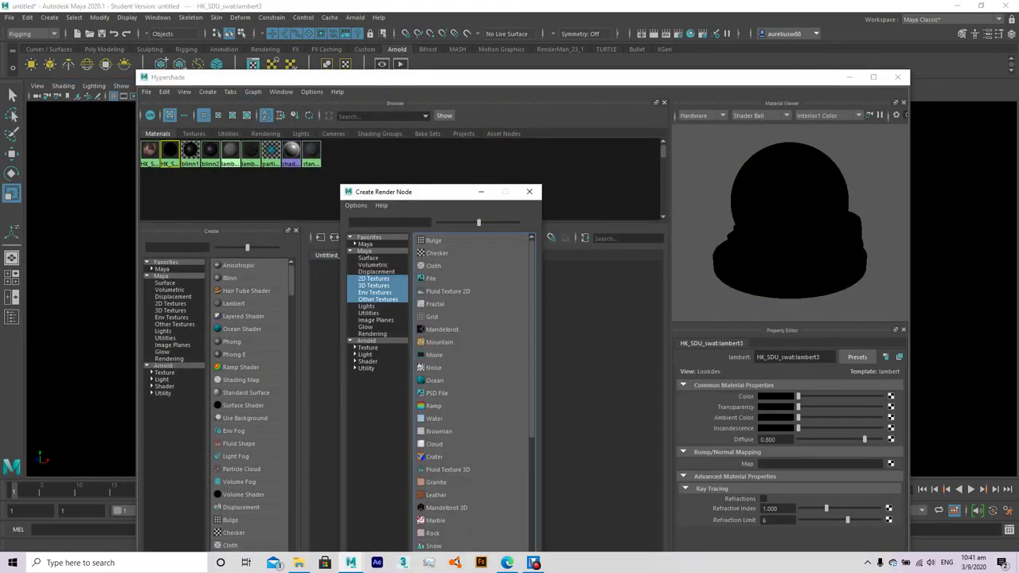
pyautogui.click(431, 278)
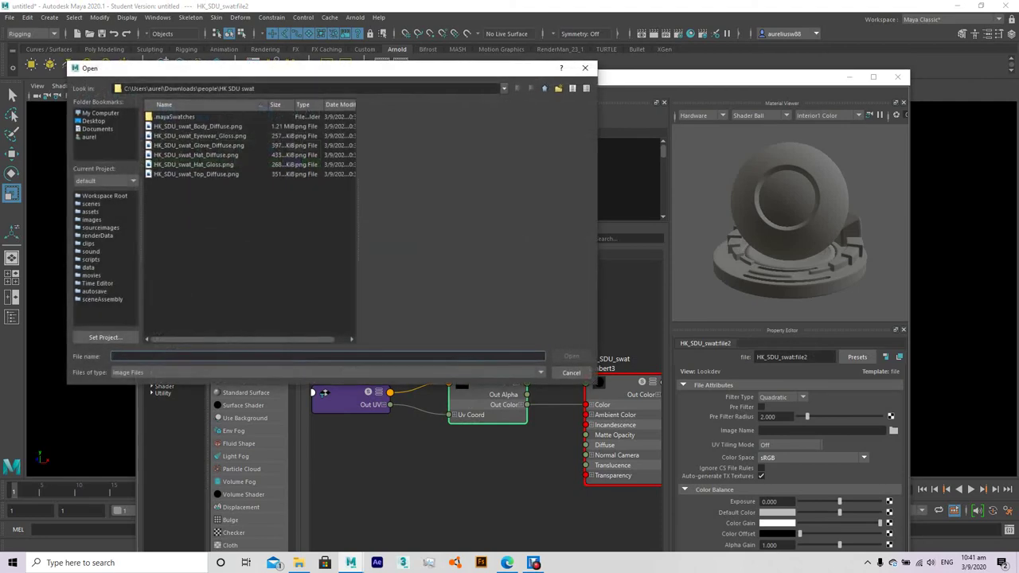
pyautogui.press('BackSpace')
pyautogui.press('BackSpace')
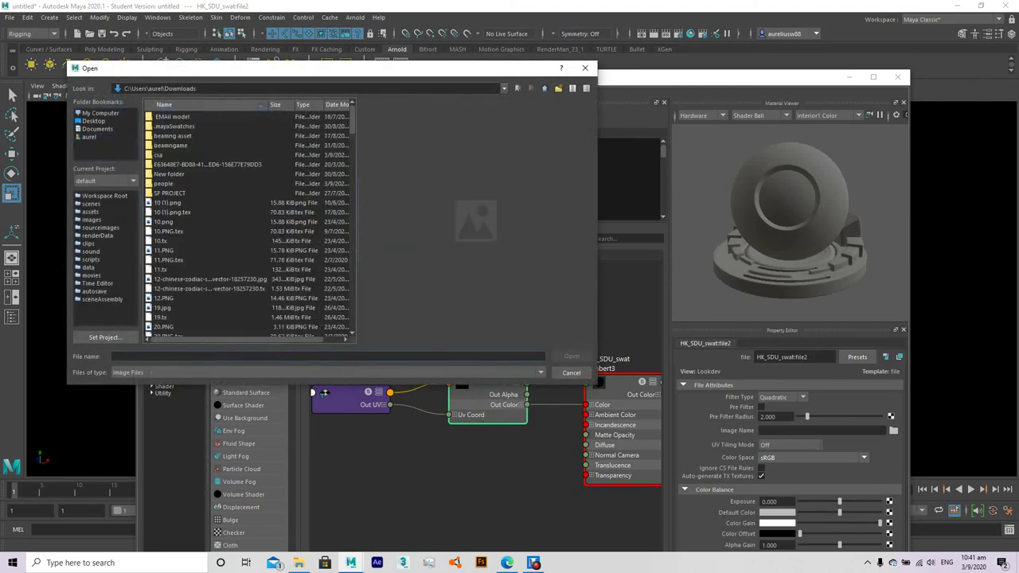
pyautogui.scroll(-13, 247, 223)
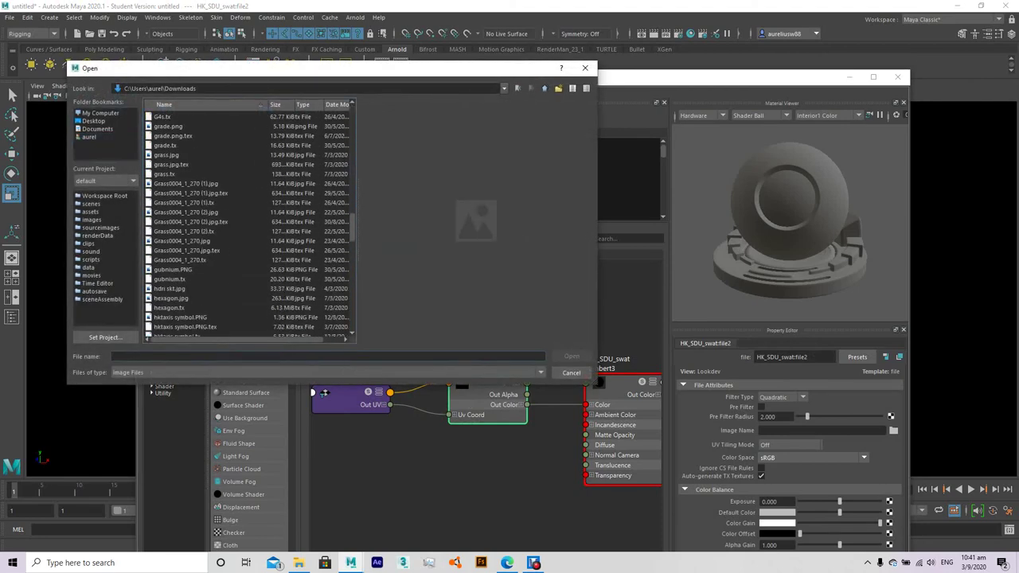
pyautogui.click(169, 250)
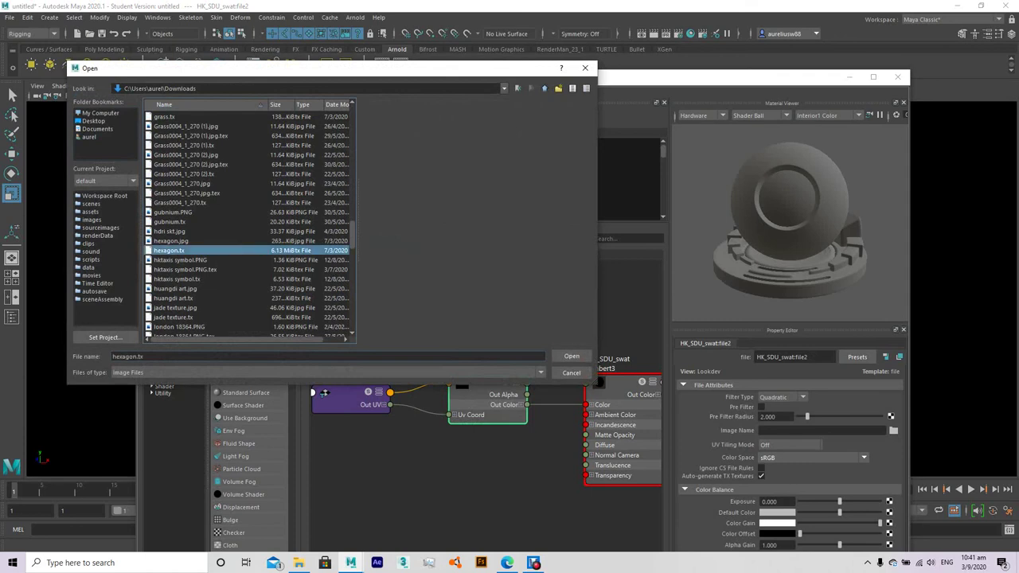
pyautogui.scroll(-2, 246, 231)
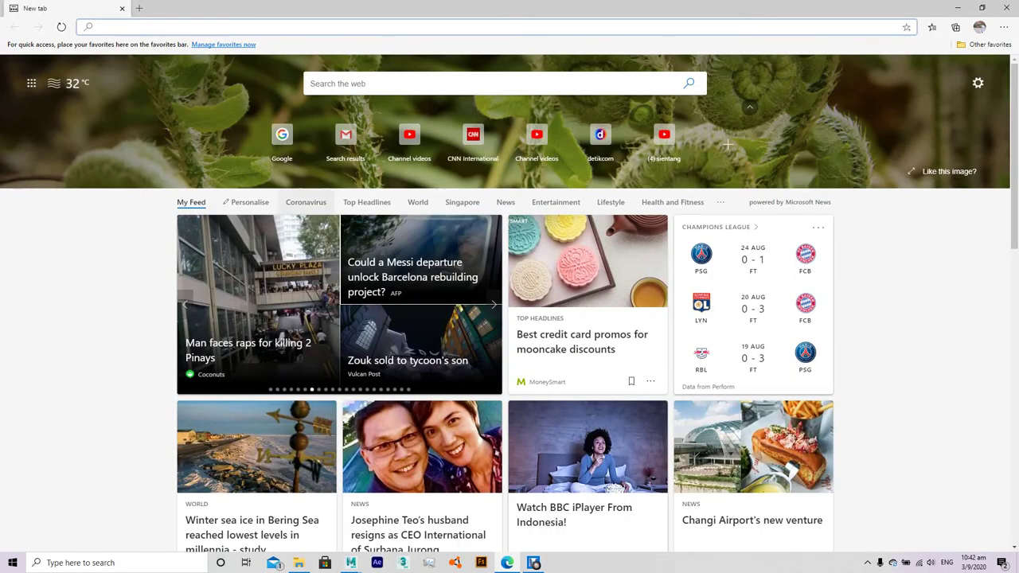
# Switch to the Edge browser and search Google for "hongkong flag".
pyautogui.click(281, 136)
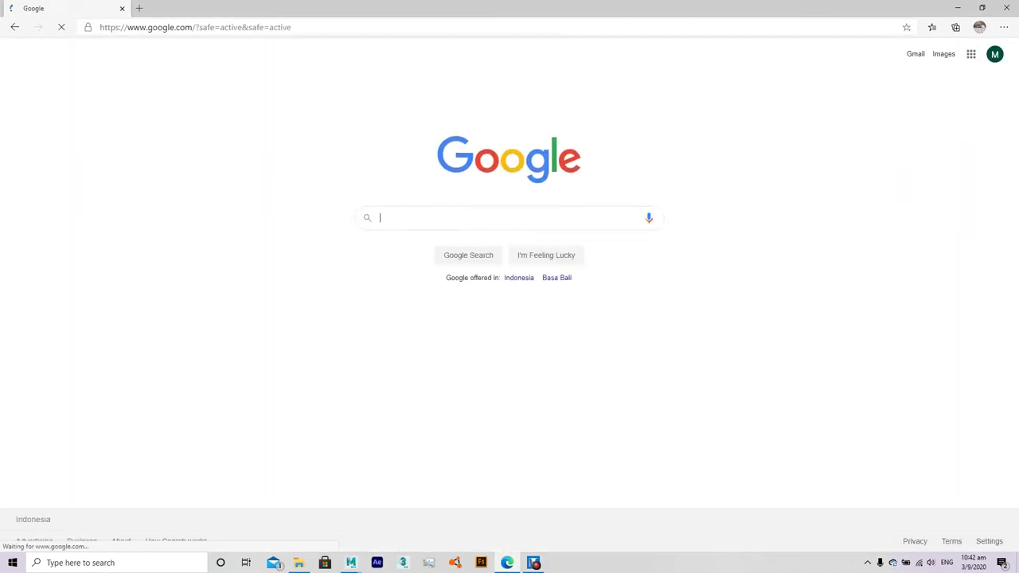
pyautogui.write('hongkong fla')
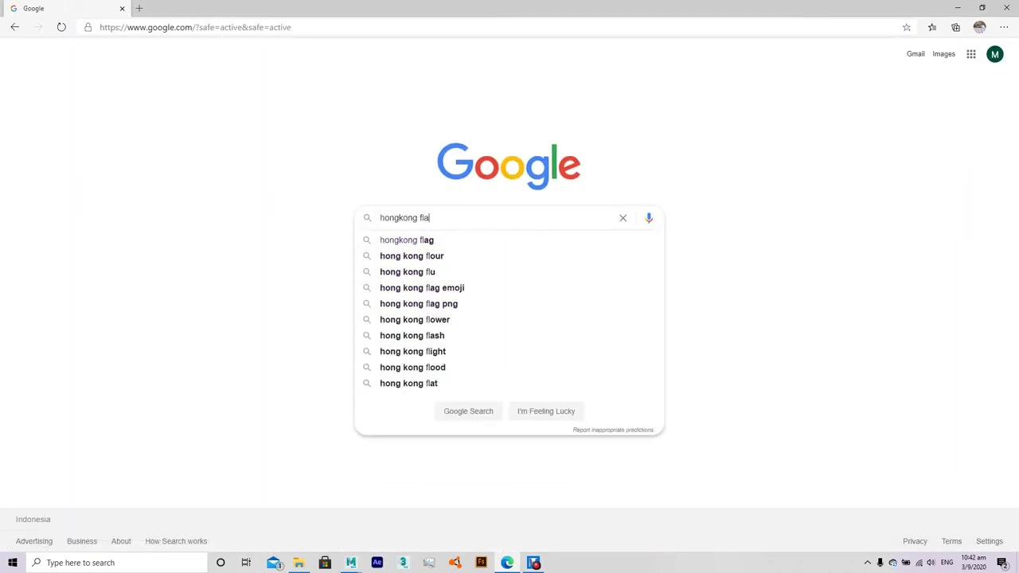
pyautogui.write('g')
pyautogui.press('Return')
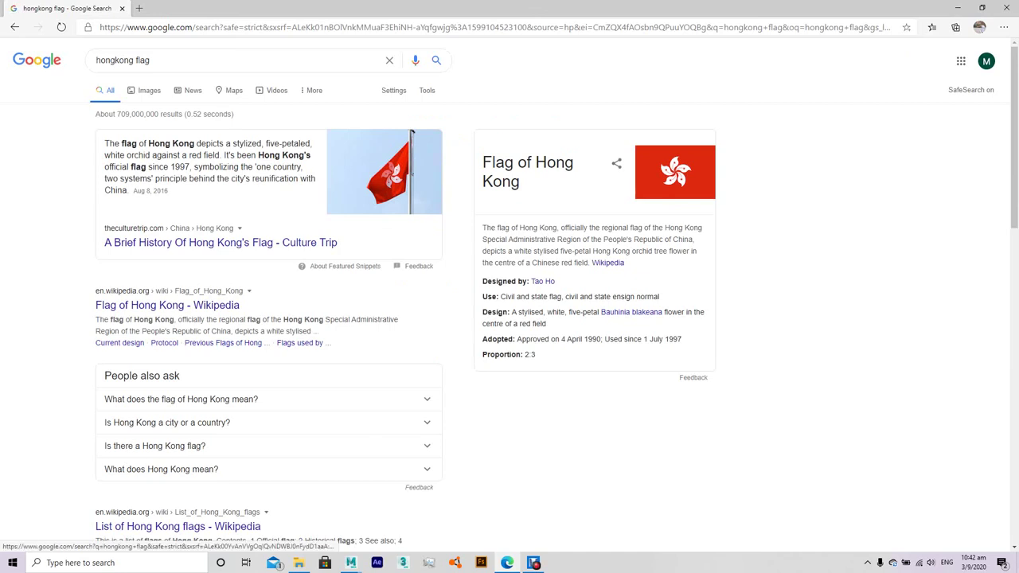
# Save the flag image from the search results' info card to the csa folder as "hk flag".
pyautogui.rightClick(661, 173)
pyautogui.click(701, 298)
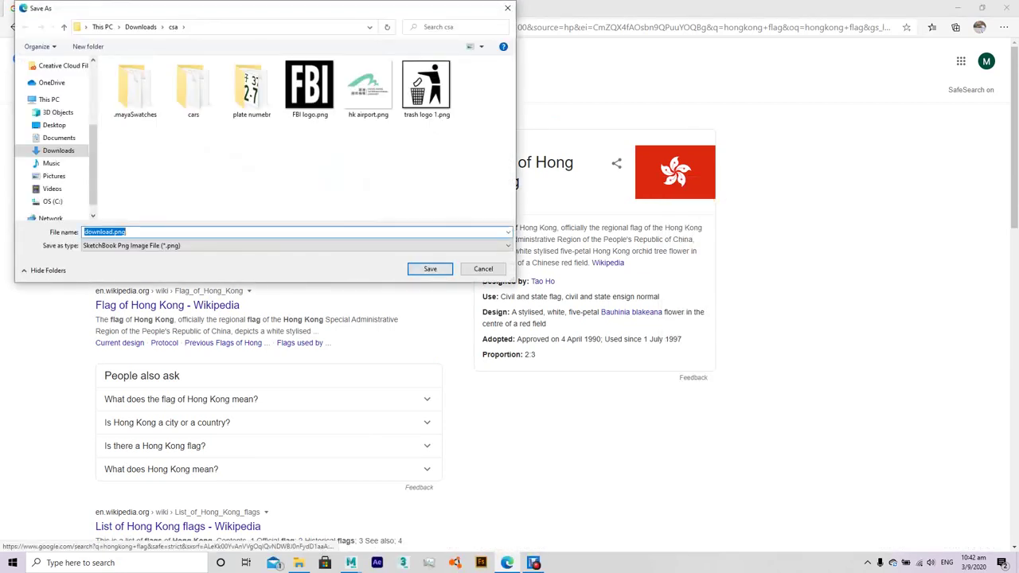
pyautogui.write('hk flag')
pyautogui.press('Return')
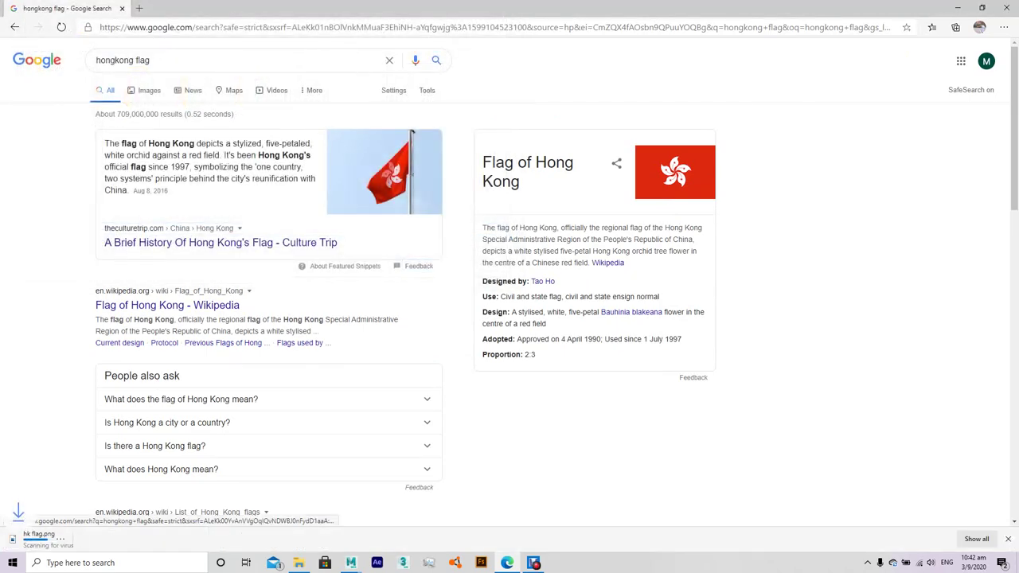
# Switch back to Maya and load hk flag.png from the csa folder into the Lambert's file texture, listing all file types.
pyautogui.moveTo(350, 562)
pyautogui.click(408, 517)
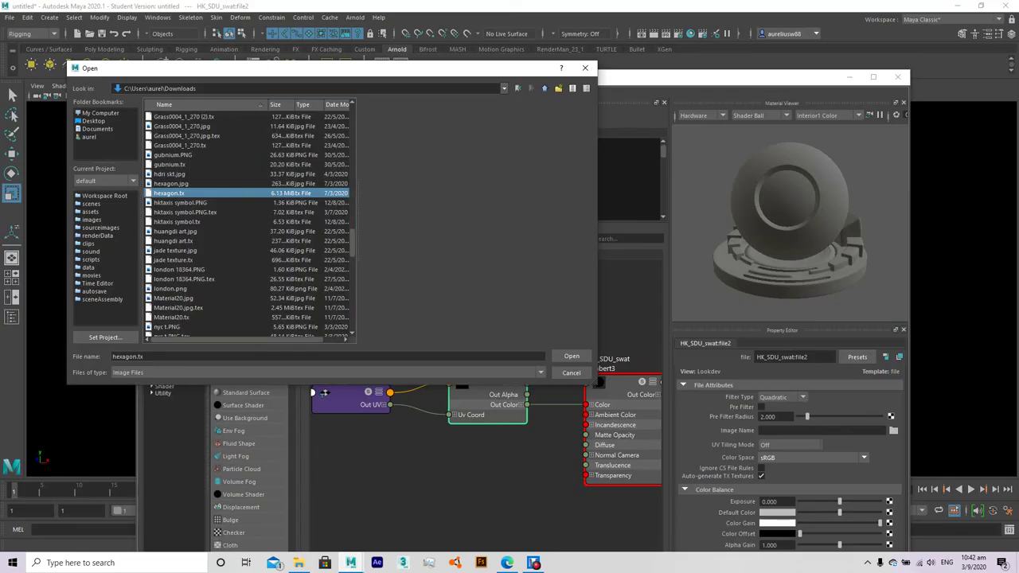
pyautogui.scroll(10, 247, 223)
pyautogui.scroll(4, 246, 223)
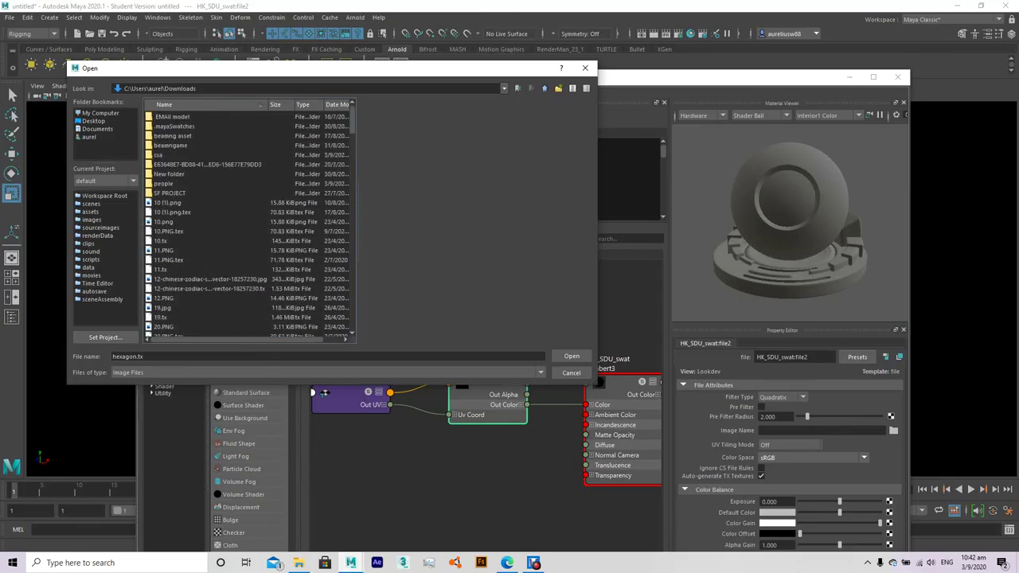
pyautogui.doubleClick(158, 155)
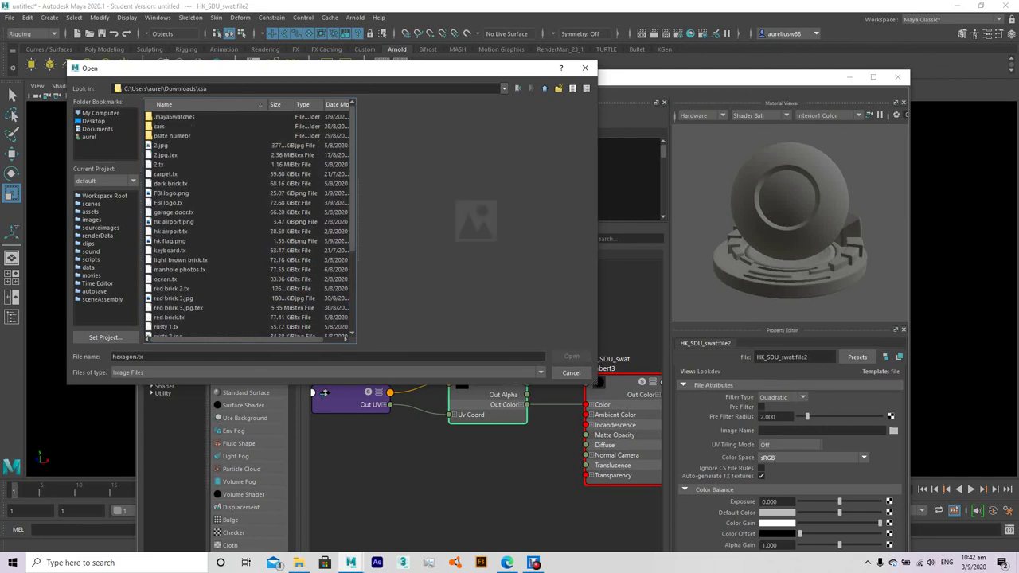
pyautogui.scroll(-5, 247, 223)
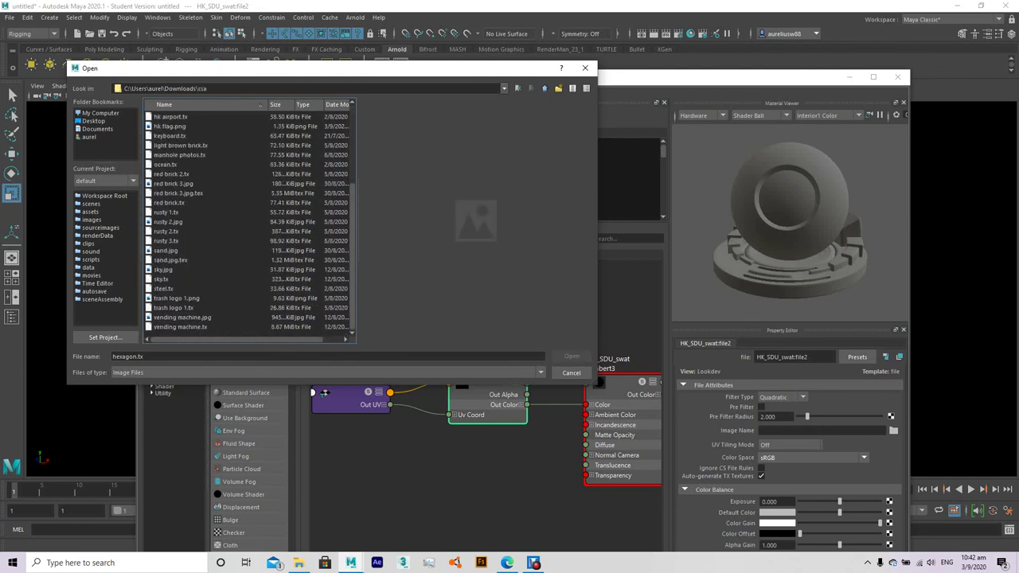
pyautogui.click(318, 371)
pyautogui.click(319, 388)
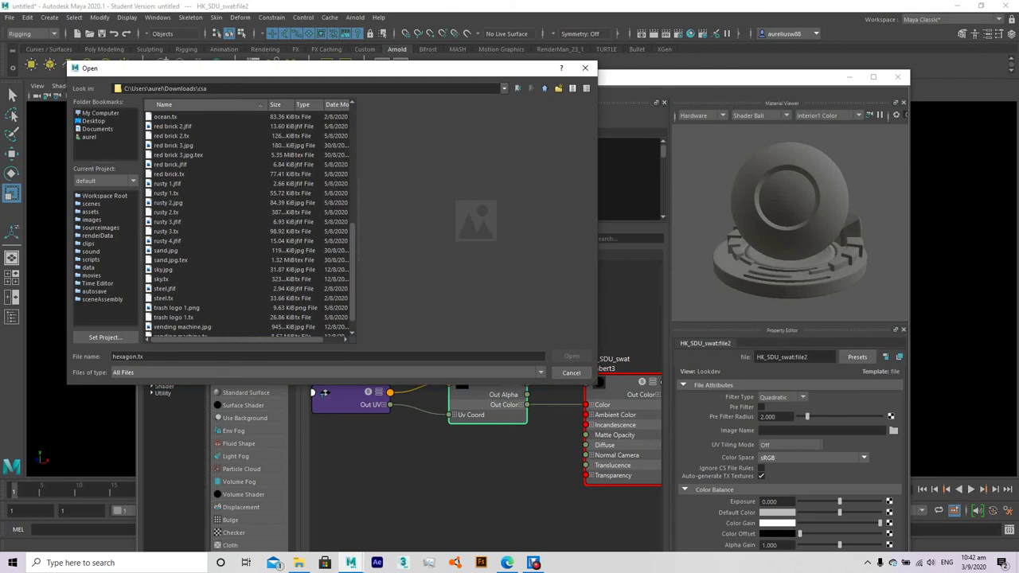
pyautogui.scroll(-1, 247, 223)
pyautogui.scroll(3, 246, 223)
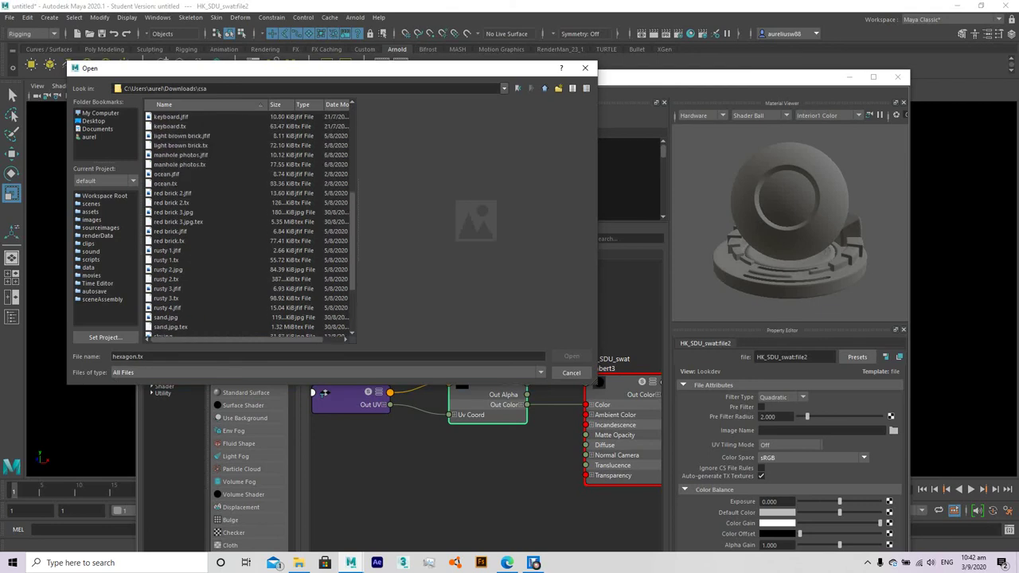
pyautogui.scroll(2, 247, 223)
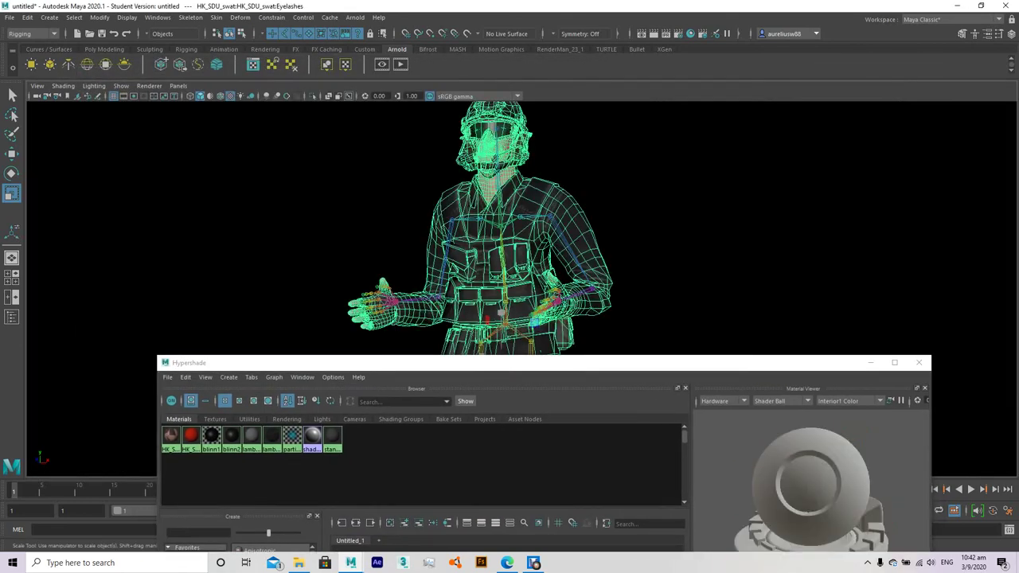
# Put the character mesh into face selection mode and pick a face on the character's left shoulder.
pyautogui.scroll(5, 494, 223)
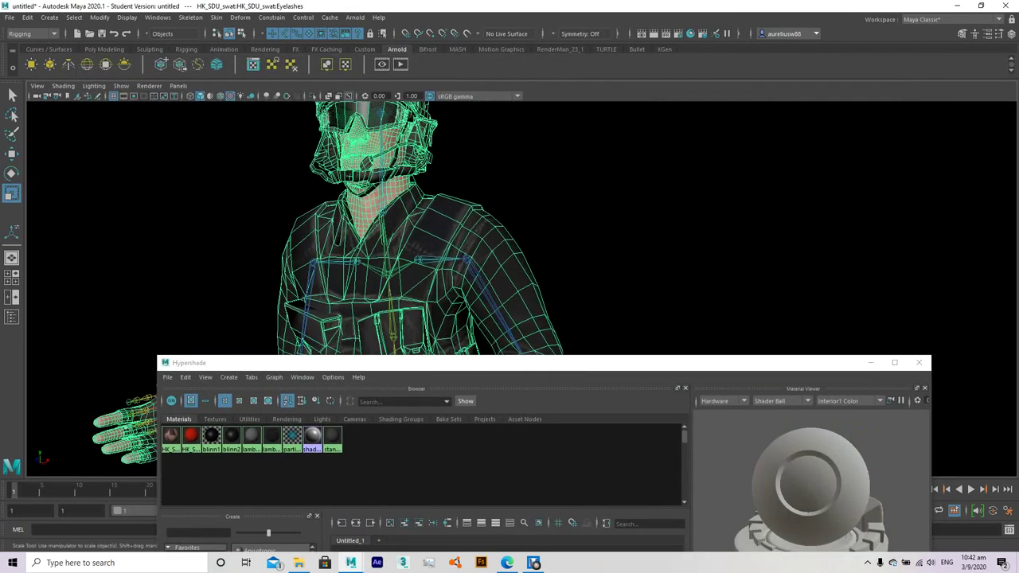
pyautogui.moveTo(455, 205); pyautogui.dragTo(493, 183, button='right')
pyautogui.click(430, 211)
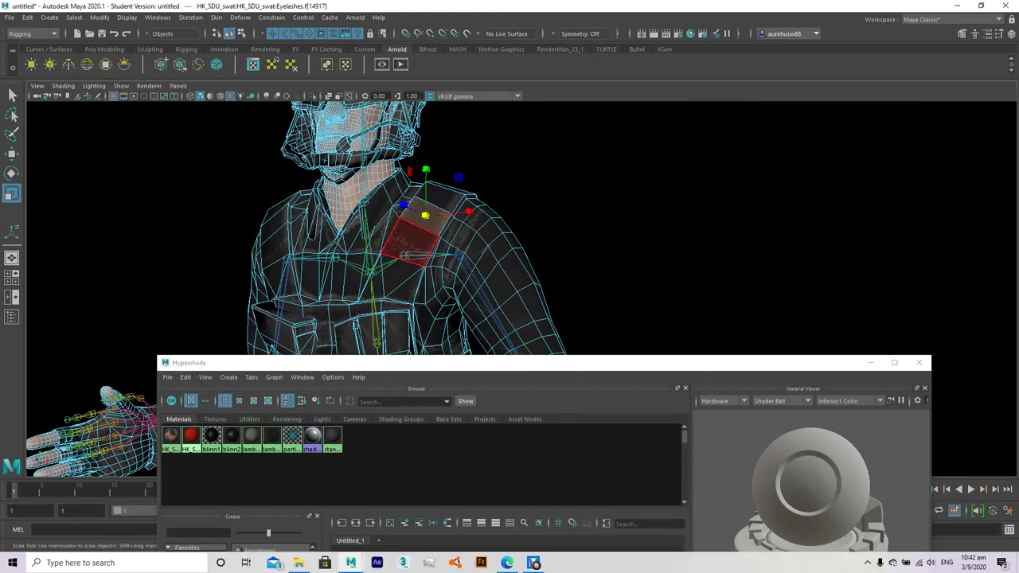
pyautogui.moveTo(467, 228)
pyautogui.keyDown('alt'); pyautogui.mouseDown()
pyautogui.moveTo(493, 226)
pyautogui.moveTo(474, 219)
pyautogui.mouseUp(); pyautogui.keyUp('alt')
pyautogui.keyDown('alt'); pyautogui.moveTo(526, 239); pyautogui.dragTo(525, 179, button='middle'); pyautogui.keyUp('alt')
pyautogui.scroll(3, 519, 225)
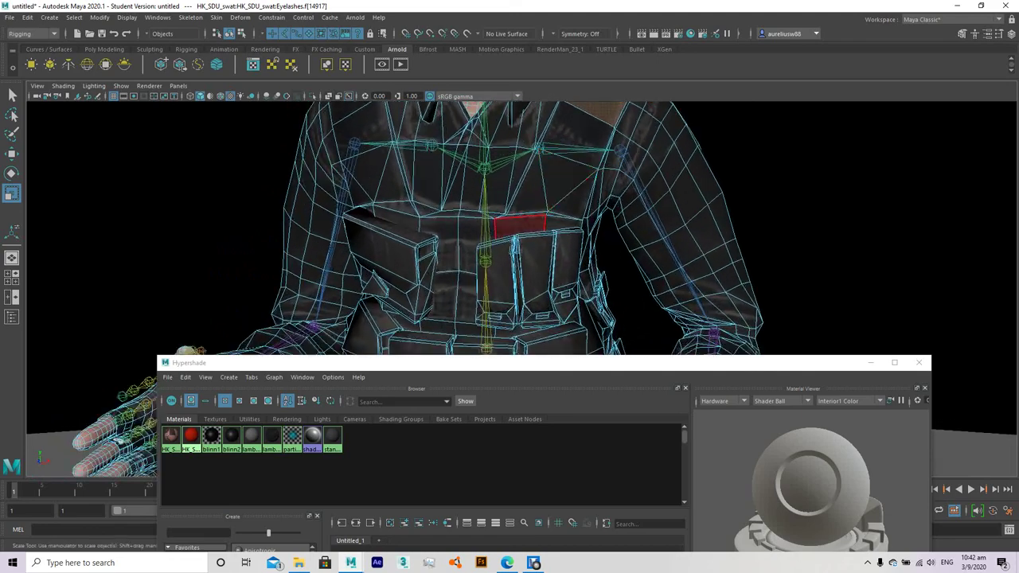
pyautogui.scroll(-3, 510, 238)
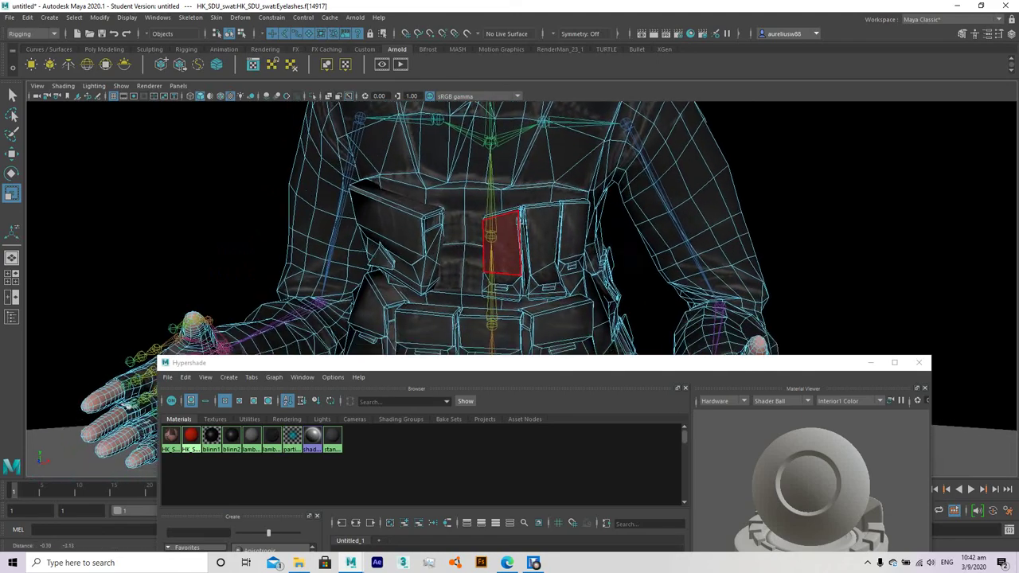
pyautogui.keyDown('alt'); pyautogui.moveTo(510, 239); pyautogui.dragTo(446, 255); pyautogui.keyUp('alt')
pyautogui.scroll(3, 433, 263)
pyautogui.click(506, 253)
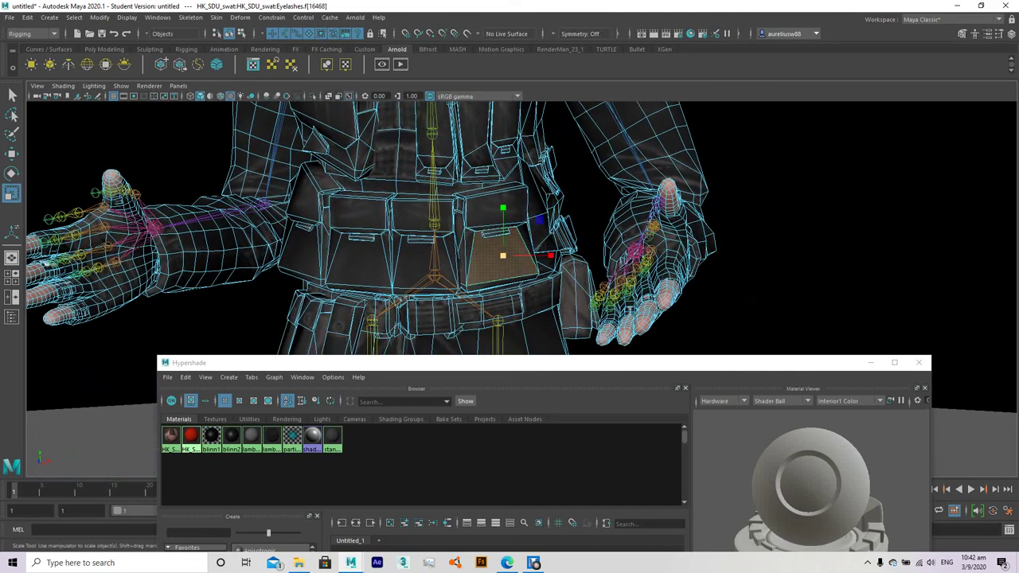
# Select the two adjacent triangular faces on the left side of the character's chest, above the vest pouches.
pyautogui.scroll(-3, 509, 239)
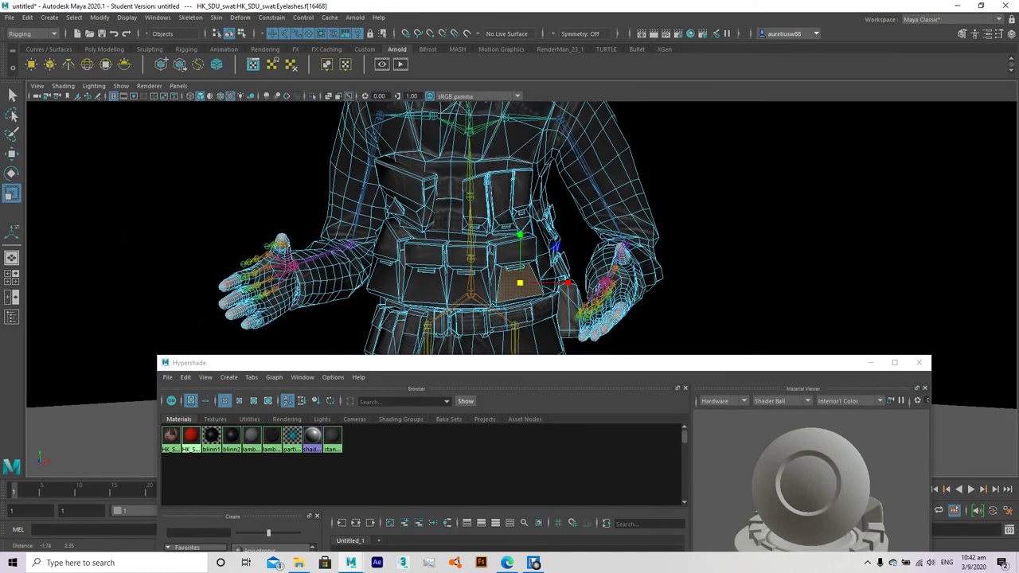
pyautogui.scroll(4, 494, 199)
pyautogui.click(492, 233)
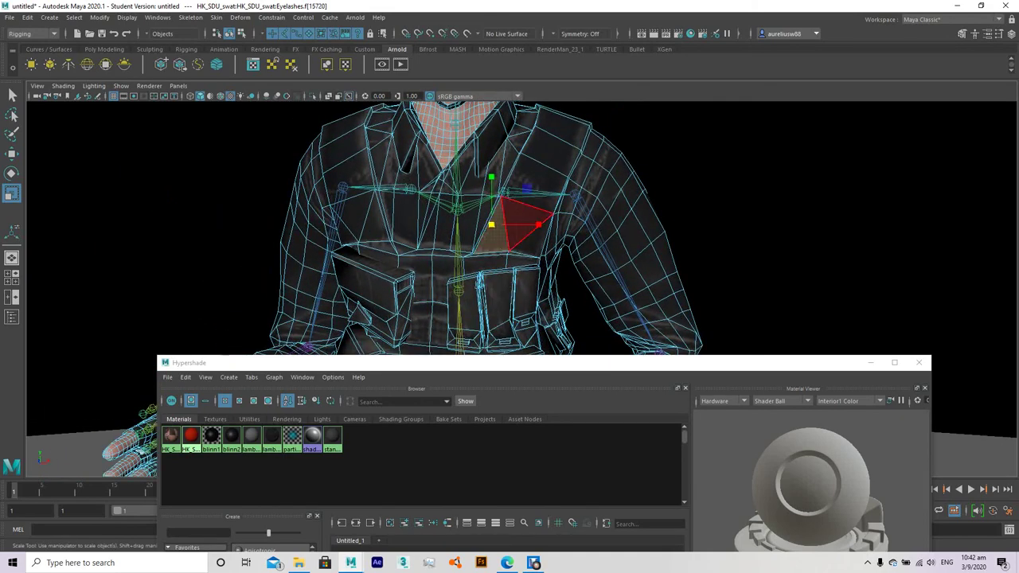
pyautogui.keyDown('shift'); pyautogui.click(527, 226); pyautogui.keyUp('shift')
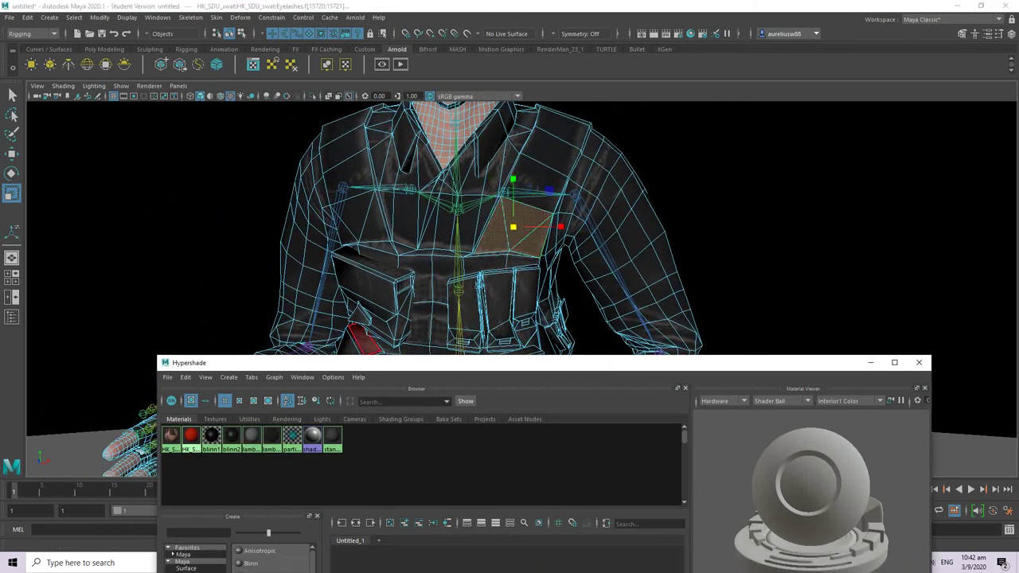
# Assign the flag material to the selected chest faces and fit the flag onto them with a planar UV projection.
pyautogui.scroll(5, 493, 262)
pyautogui.keyDown('shift'); pyautogui.moveTo(500, 270); pyautogui.dragTo(589, 494, button='right'); pyautogui.keyUp('shift')
pyautogui.moveTo(457, 272); pyautogui.dragTo(463, 237)
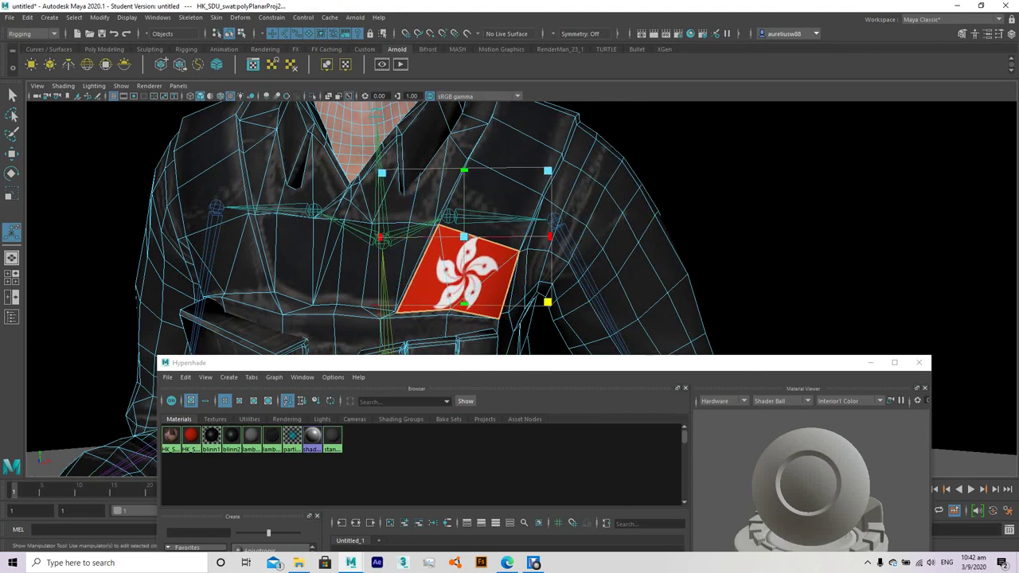
pyautogui.press('q')
pyautogui.scroll(-5, 462, 268)
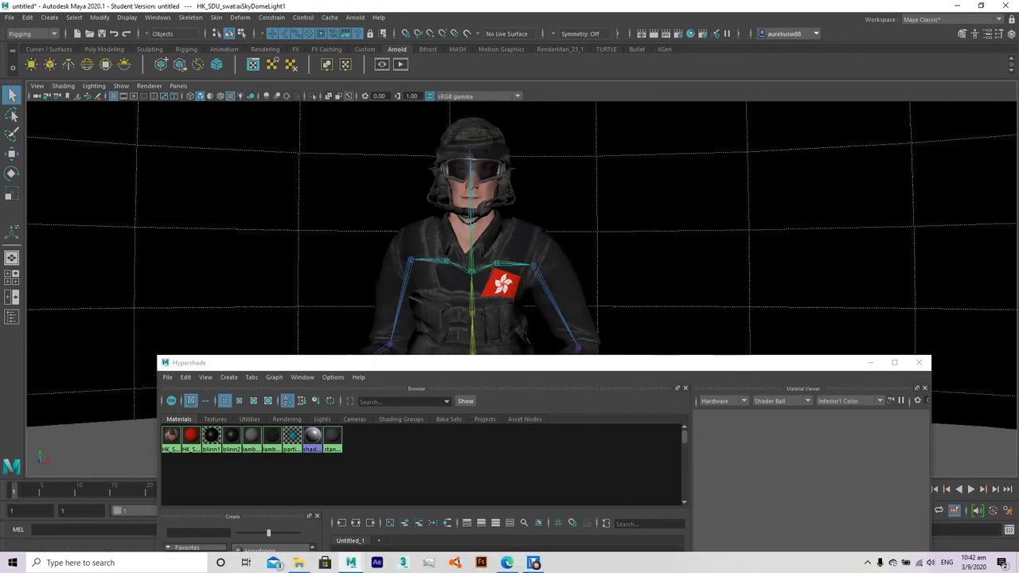
# Move the middle vertex of the chest flag's lower edge down to straighten that edge.
pyautogui.scroll(5, 463, 268)
pyautogui.rightClick(476, 246)
pyautogui.click(461, 311)
pyautogui.keyDown('alt'); pyautogui.moveTo(462, 269); pyautogui.dragTo(457, 231, button='middle'); pyautogui.keyUp('alt')
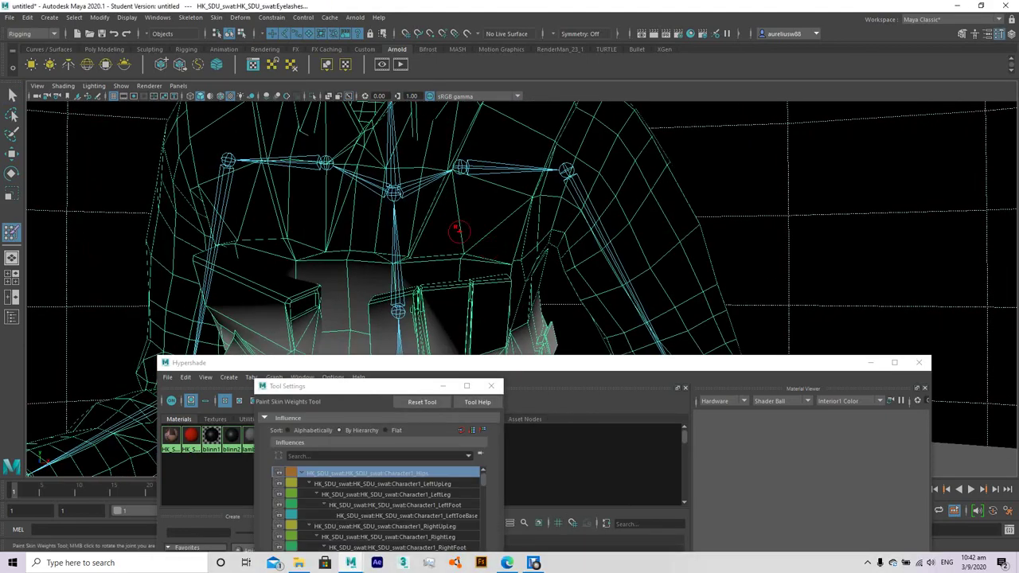
pyautogui.press('w')
pyautogui.press('f')
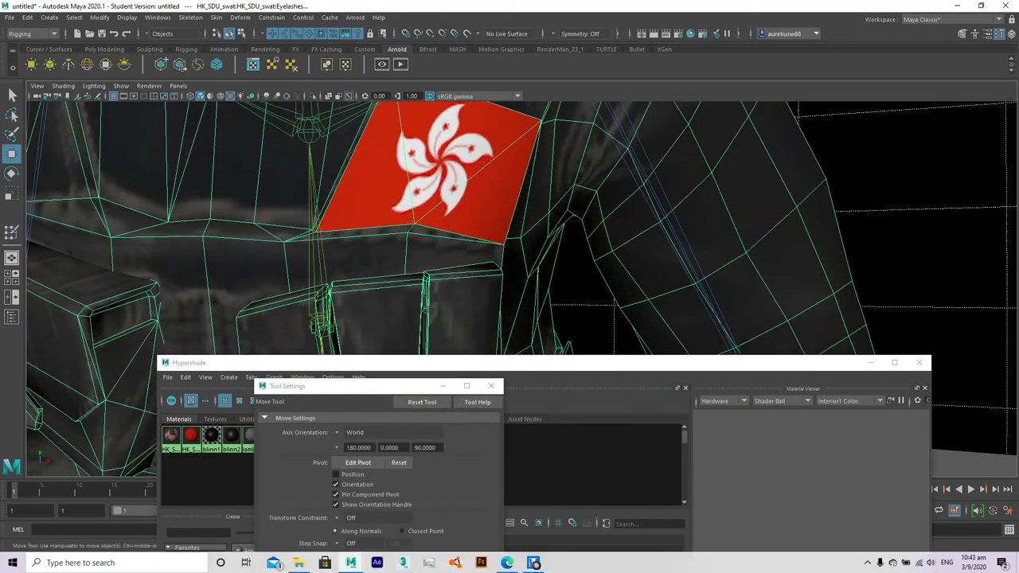
pyautogui.click(411, 227)
pyautogui.moveTo(408, 191); pyautogui.dragTo(406, 209)
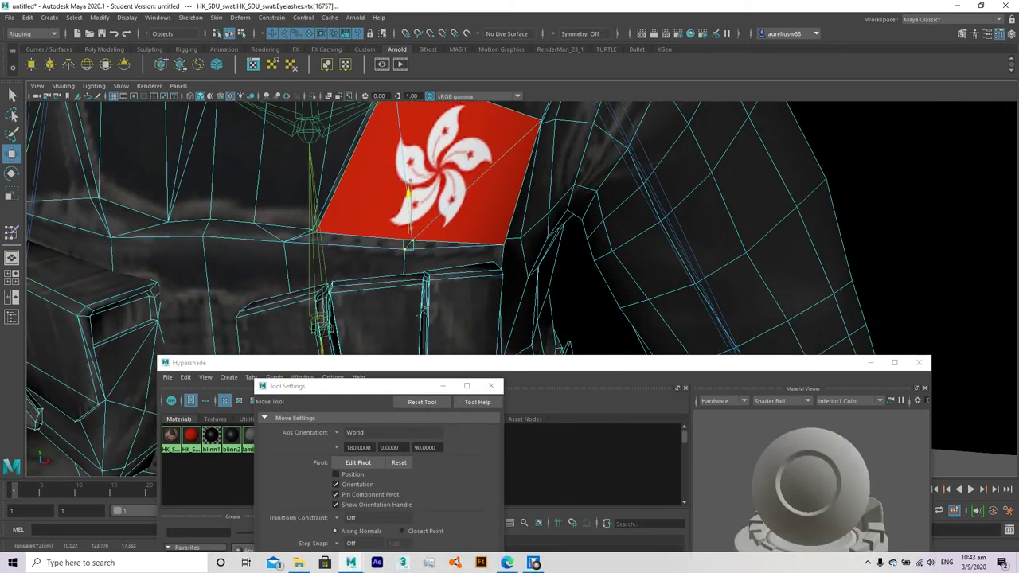
# Delete the sky dome light surrounding the character.
pyautogui.press('a')
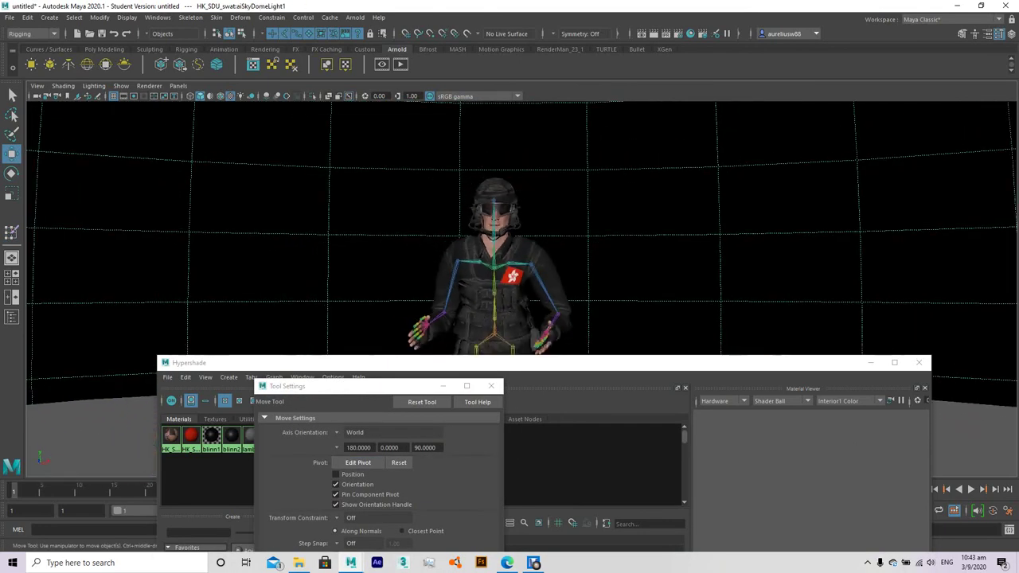
pyautogui.press('Delete')
pyautogui.press('a')
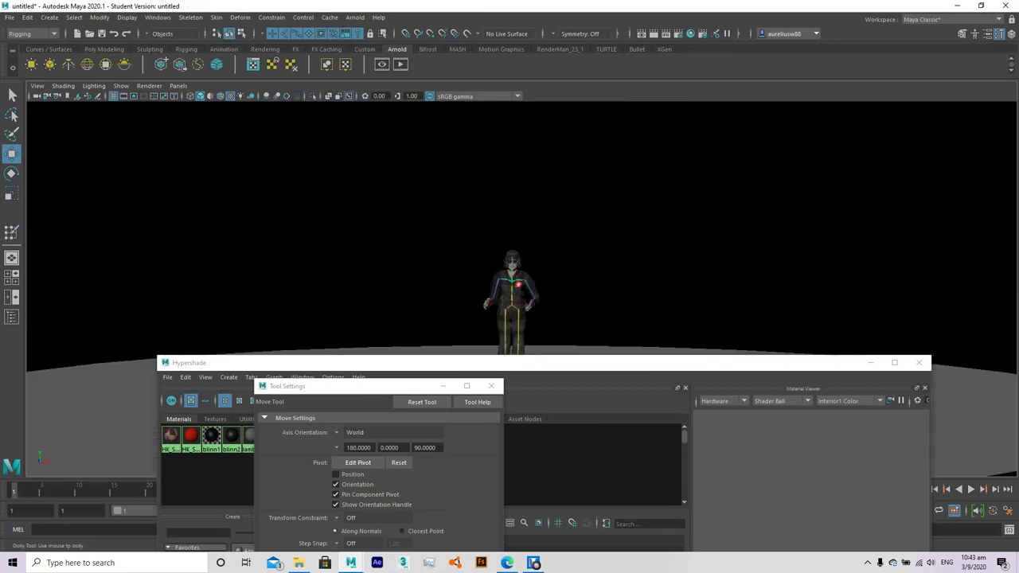
# Close the Hypershade and Tool Settings windows to clear the view of the character.
pyautogui.click(875, 362)
pyautogui.click(918, 362)
pyautogui.keyDown('alt'); pyautogui.moveTo(605, 239); pyautogui.dragTo(581, 239); pyautogui.keyUp('alt')
pyautogui.click(490, 385)
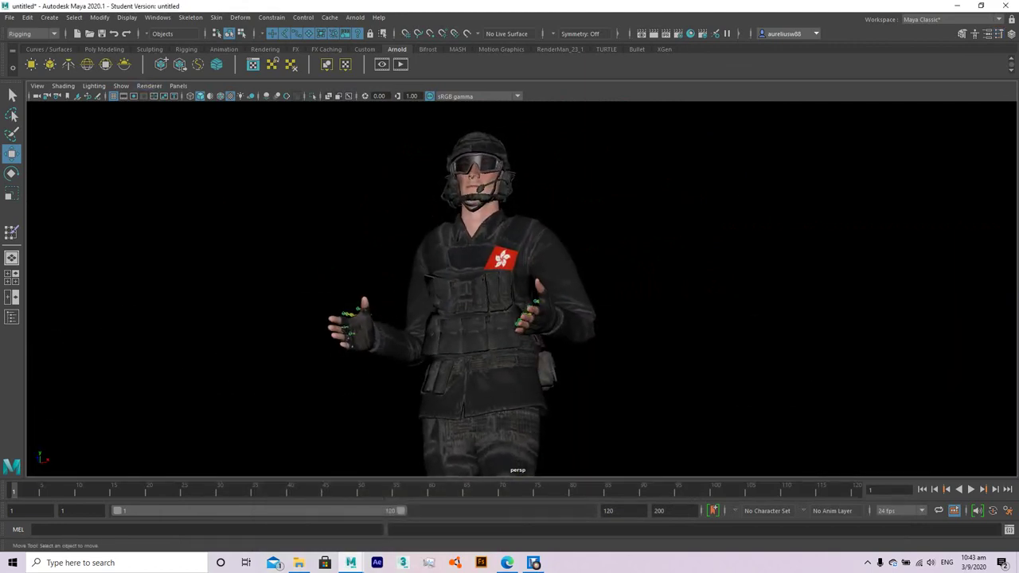
# Preview the perspective view with the Arnold renderer, check the character and flag from several angles, and stop the render.
pyautogui.click(149, 85)
pyautogui.click(172, 115)
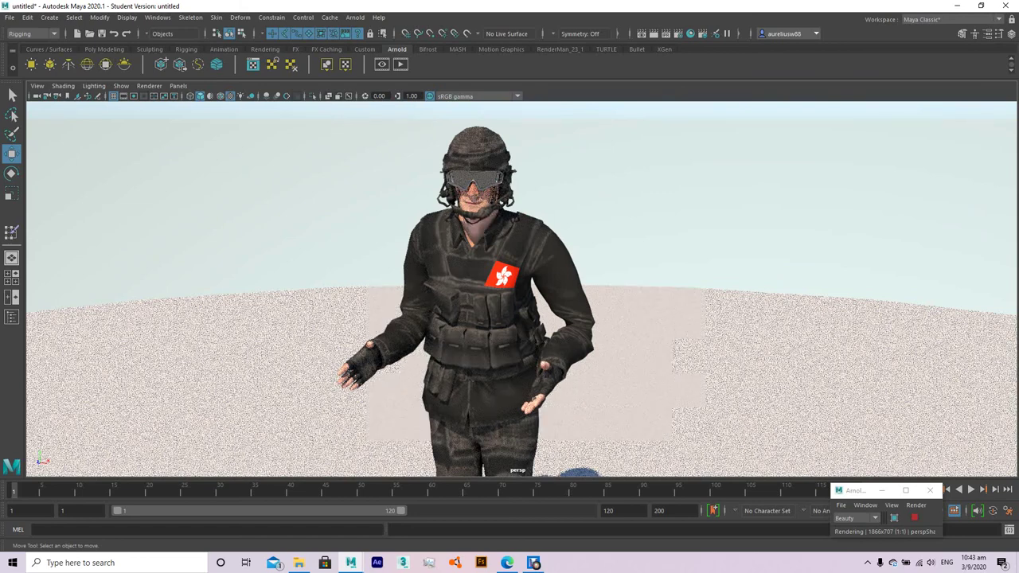
pyautogui.scroll(-3, 522, 289)
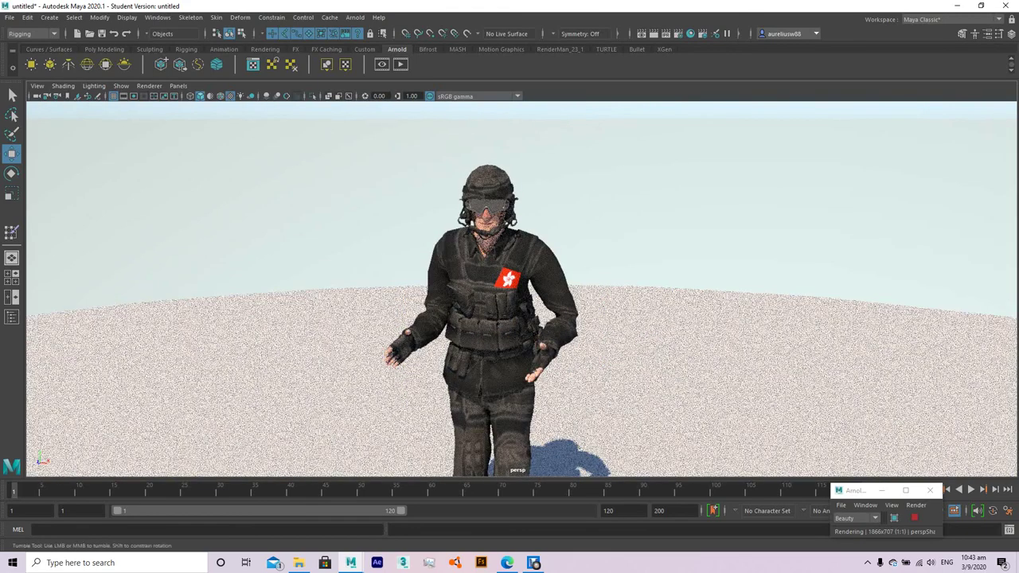
pyautogui.keyDown('alt'); pyautogui.moveTo(510, 318); pyautogui.dragTo(509, 271); pyautogui.keyUp('alt')
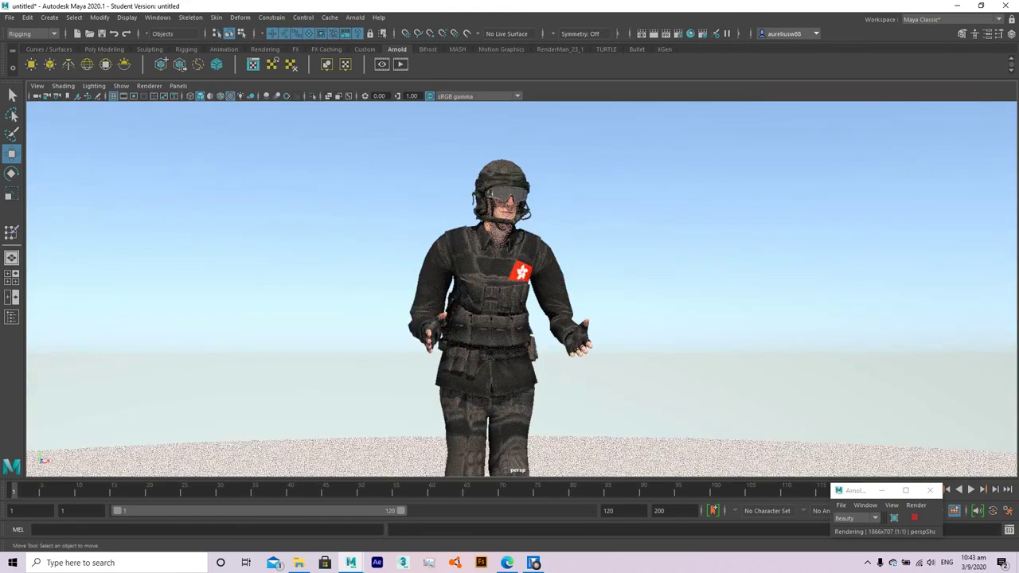
pyautogui.keyDown('alt'); pyautogui.moveTo(509, 319); pyautogui.dragTo(510, 303); pyautogui.keyUp('alt')
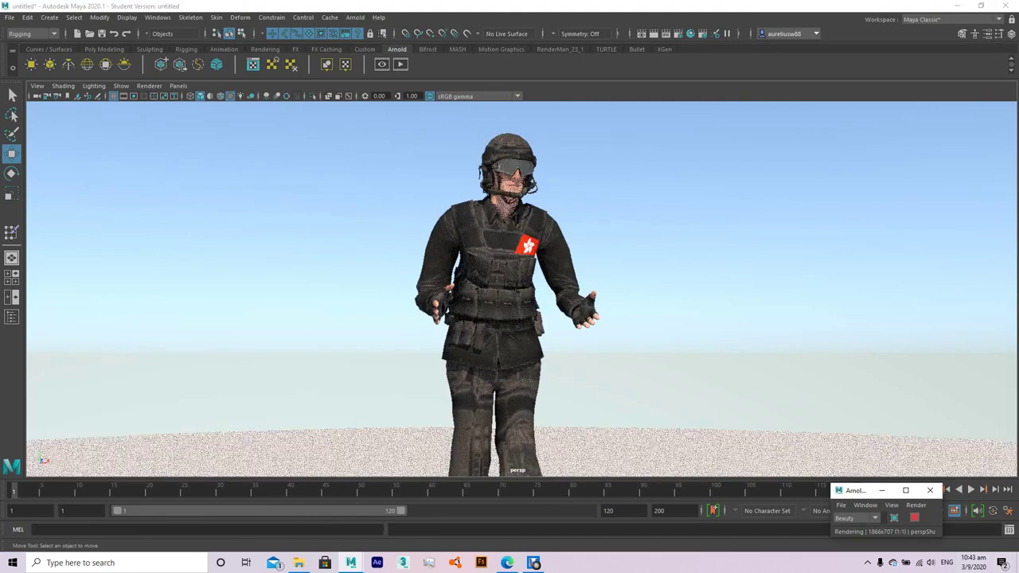
pyautogui.click(914, 517)
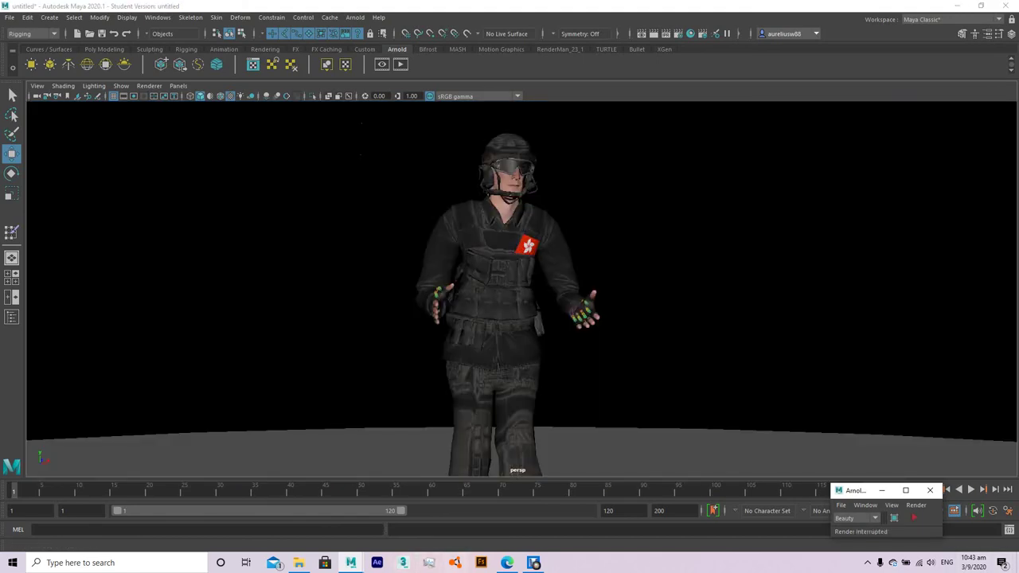